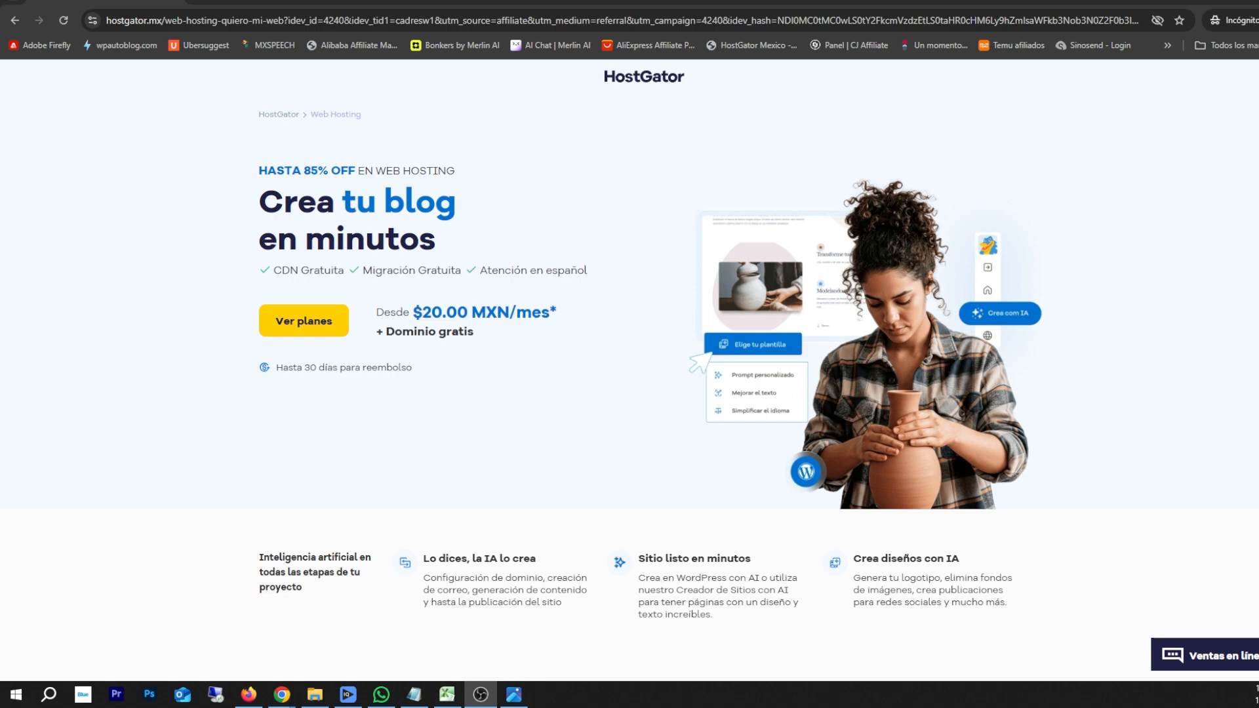
# Scroll down to the plan cards comparing Personal, Emprendedor, Negocios and Turbo in MXN
pyautogui.scroll(-10, 630, 367)
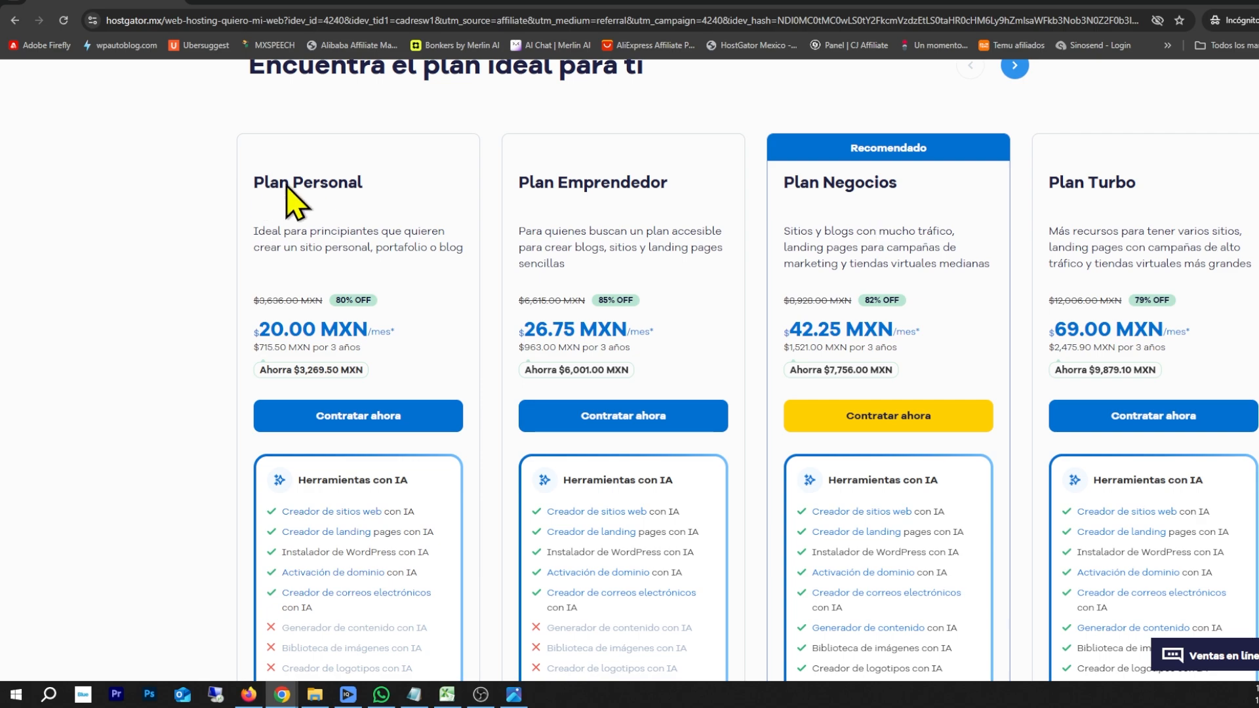
# Add Plan Personal hosting to the cart on a 1-año term at $292.50 MXN
pyautogui.click(367, 418)
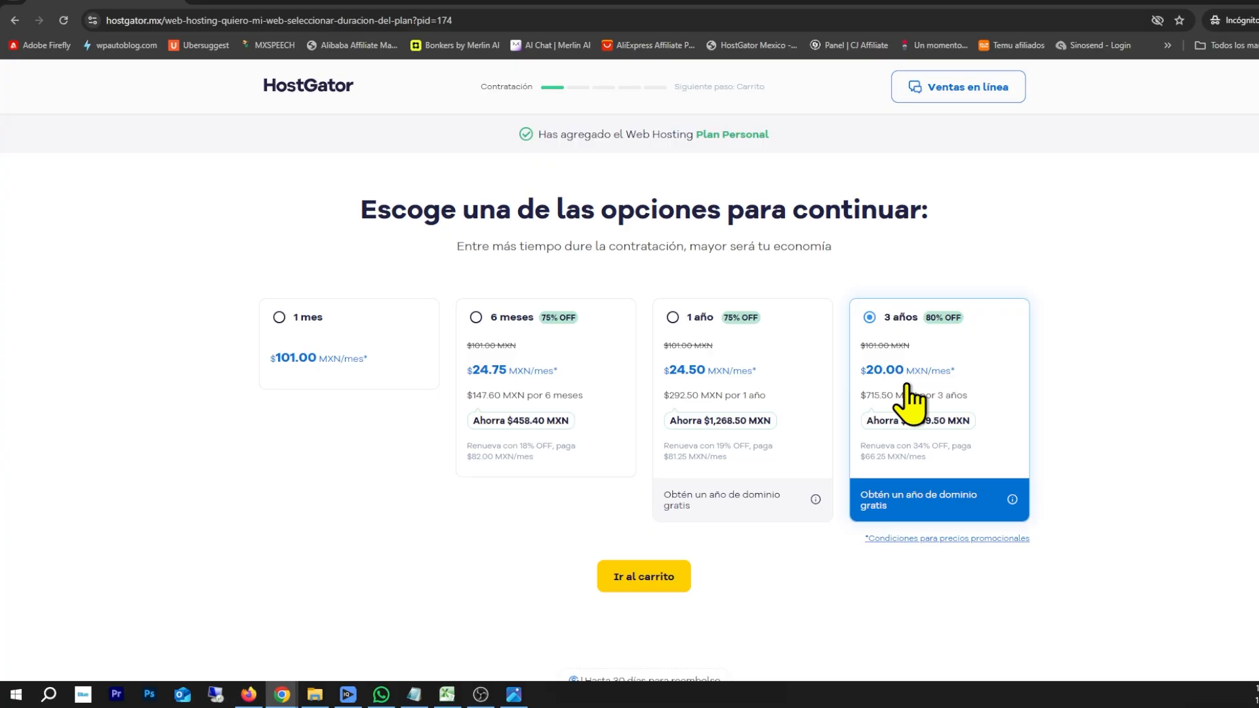
pyautogui.click(695, 333)
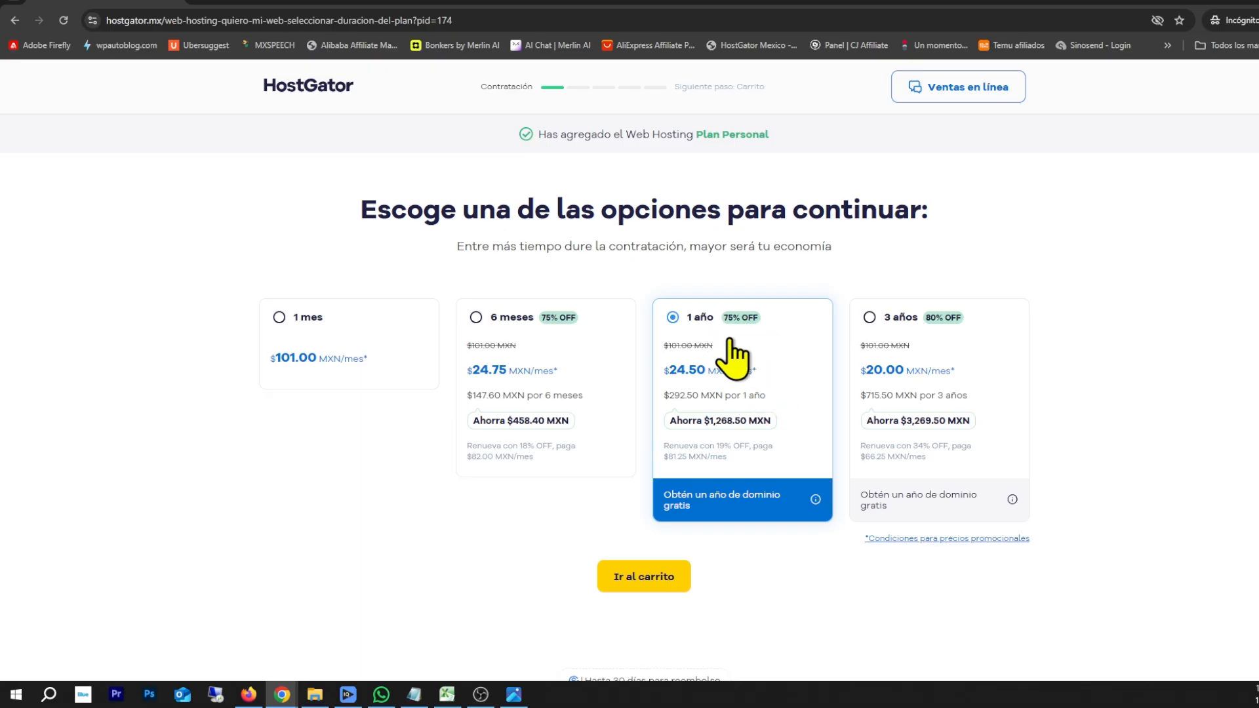
pyautogui.click(652, 596)
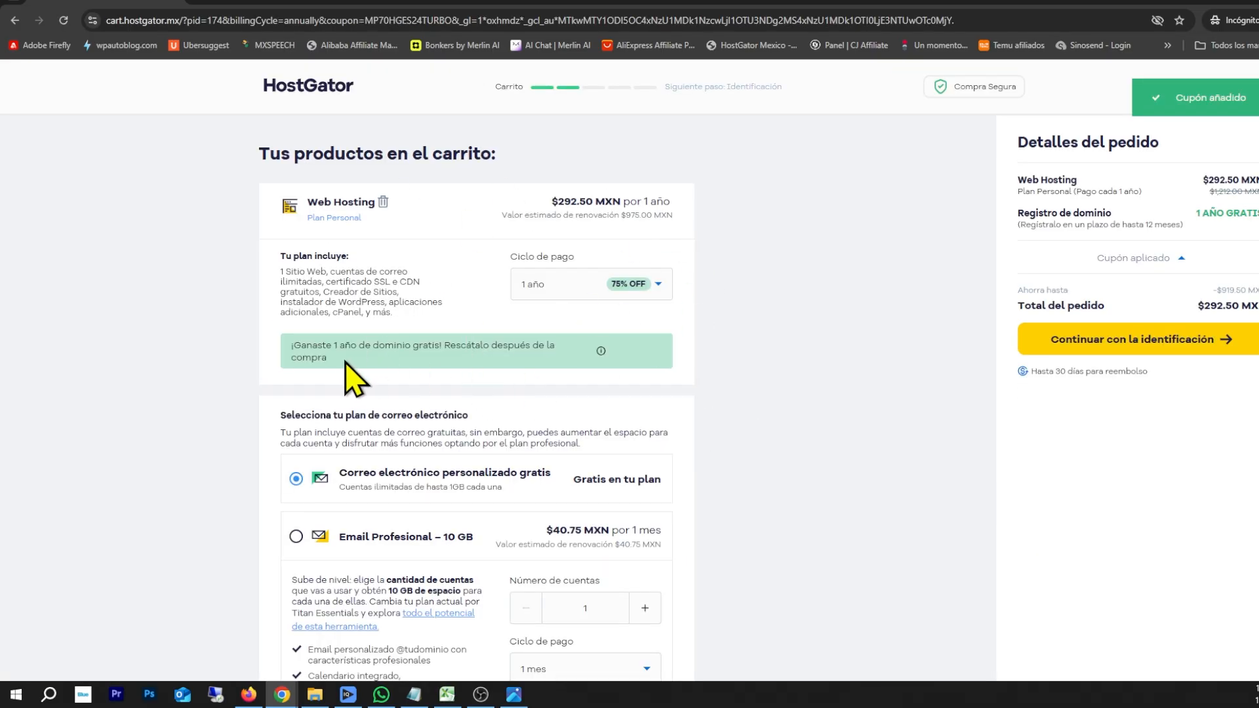
# Highlight the free-domain banner and continue to the checkout identification step
pyautogui.tripleClick(288, 352)
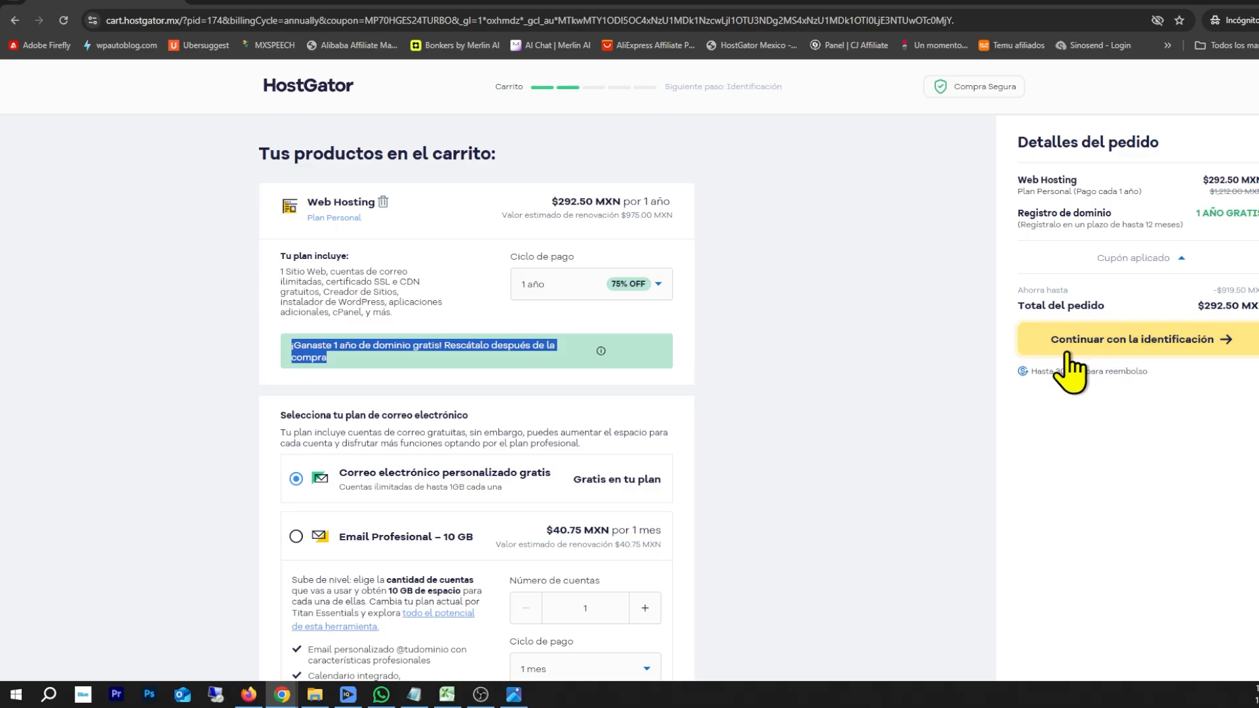
pyautogui.click(1205, 346)
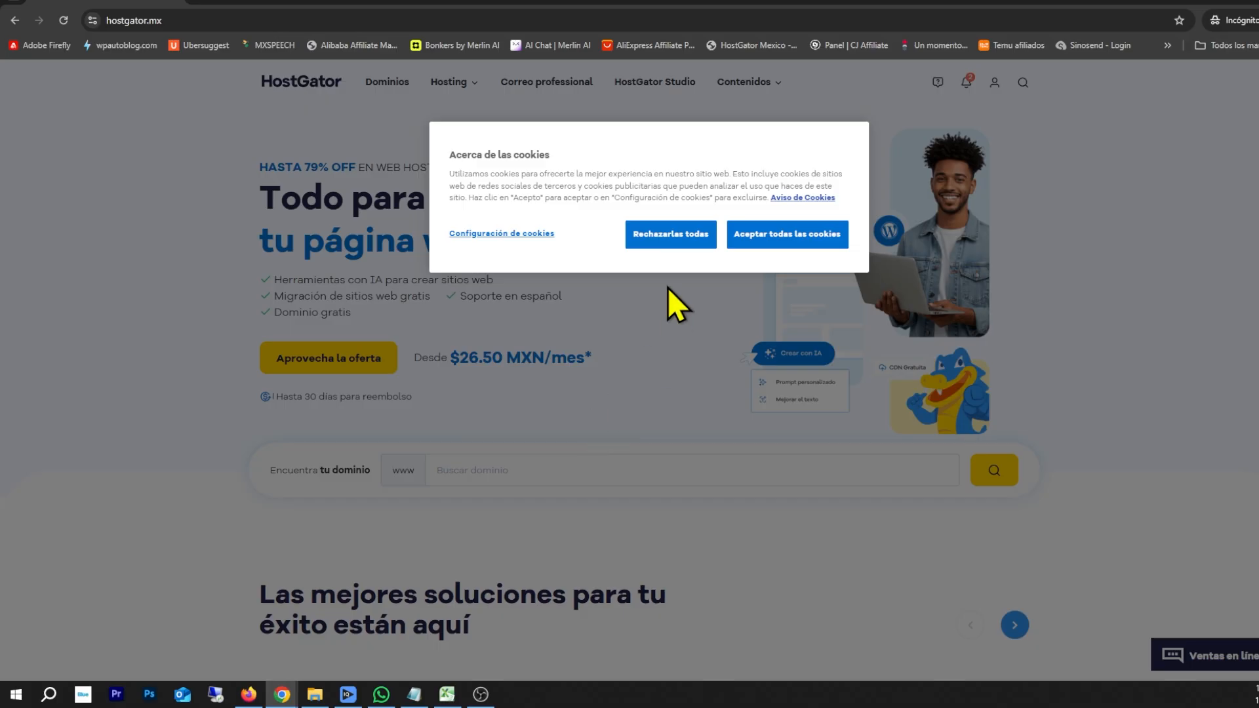
# Accept all cookies and go to the Portal del Cliente from the account menu
pyautogui.click(780, 236)
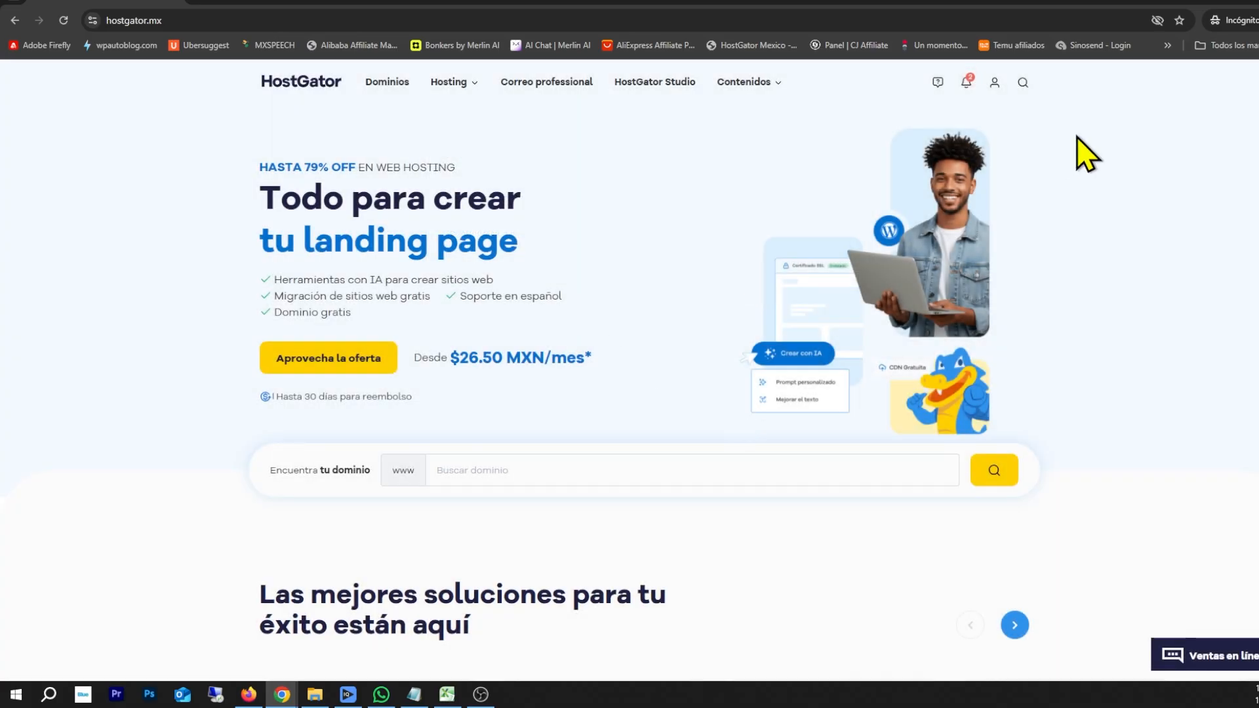
pyautogui.click(994, 83)
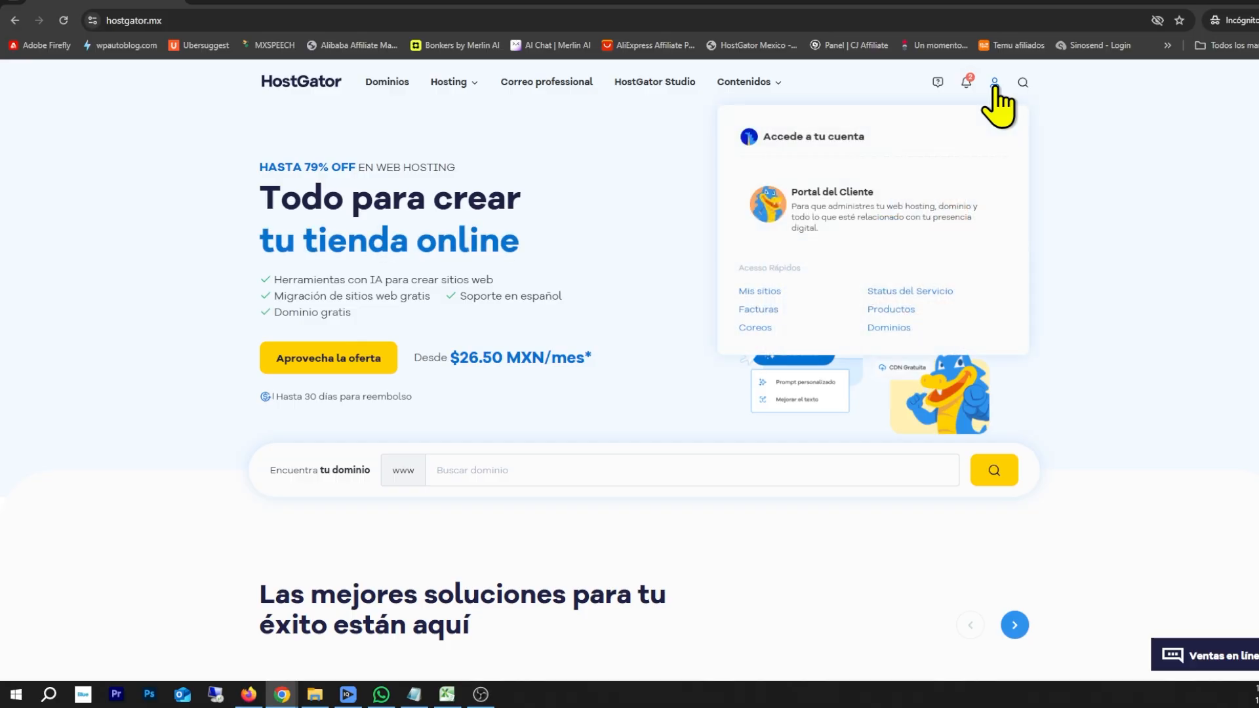
pyautogui.click(820, 219)
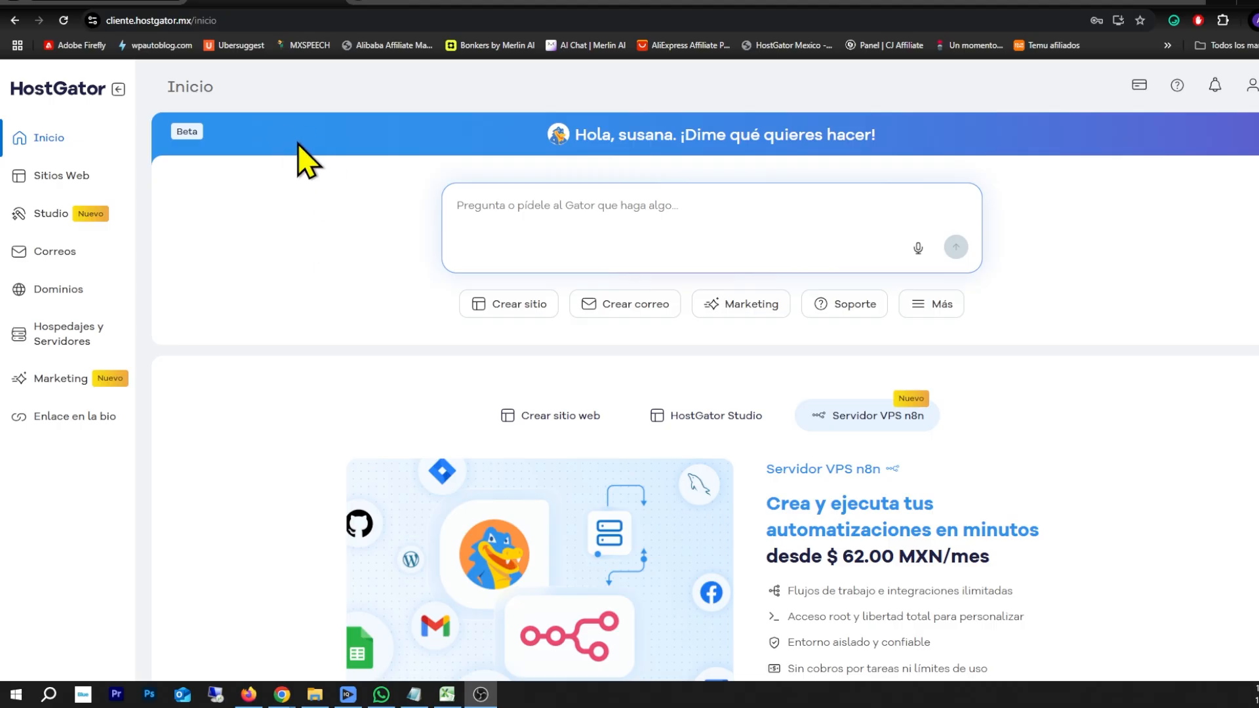
# Expand the Gator prompt's 'Más' chip to show extra quick actions like Configurar dominio
pyautogui.click(44, 141)
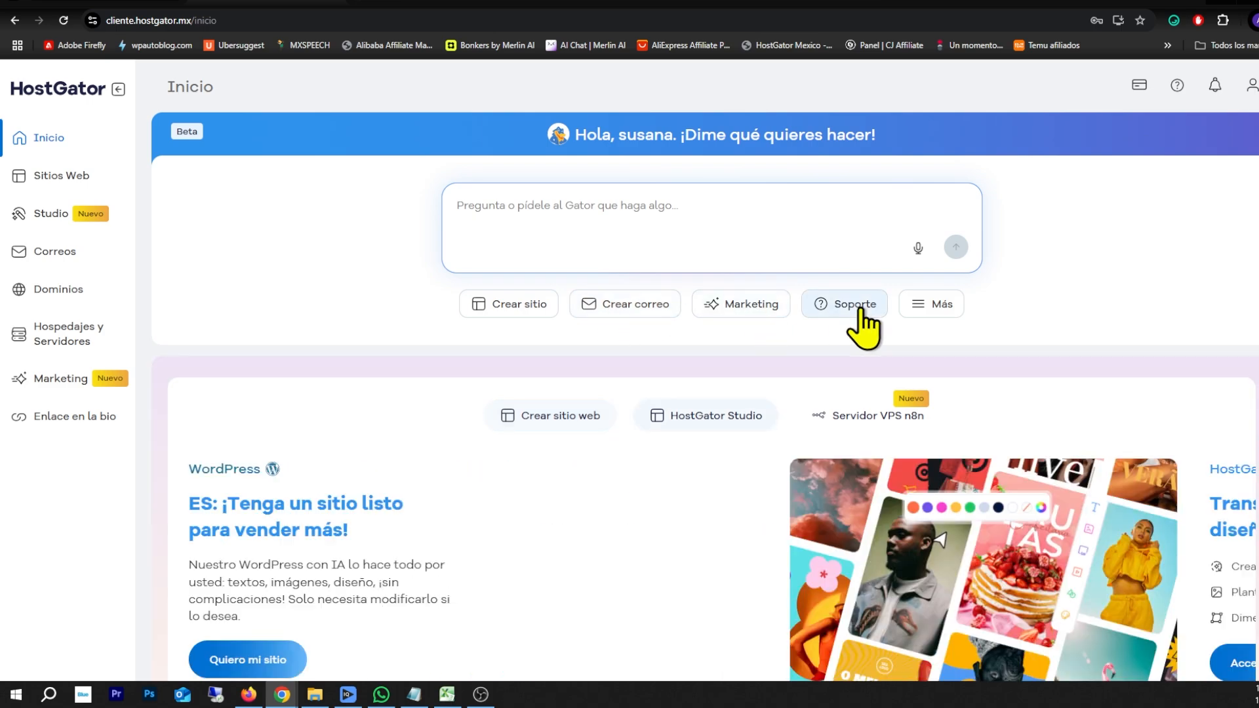
pyautogui.click(943, 305)
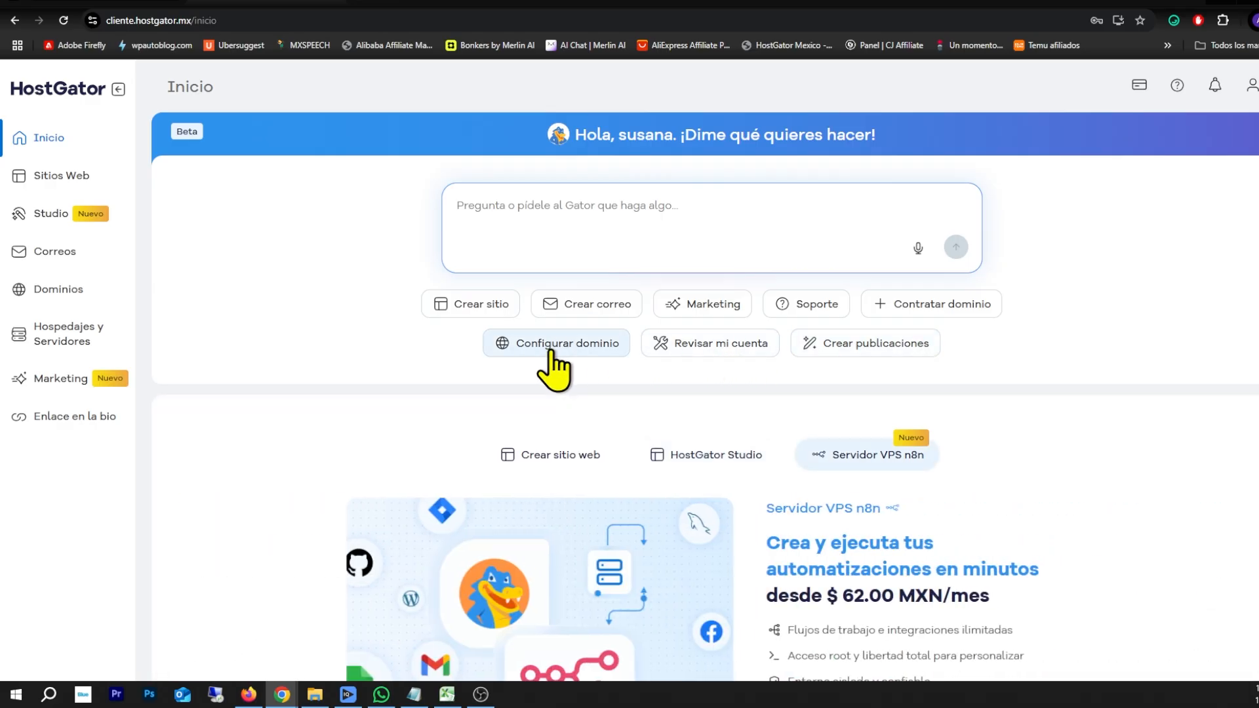
pyautogui.scroll(-10, 534, 380)
pyautogui.scroll(10, 531, 385)
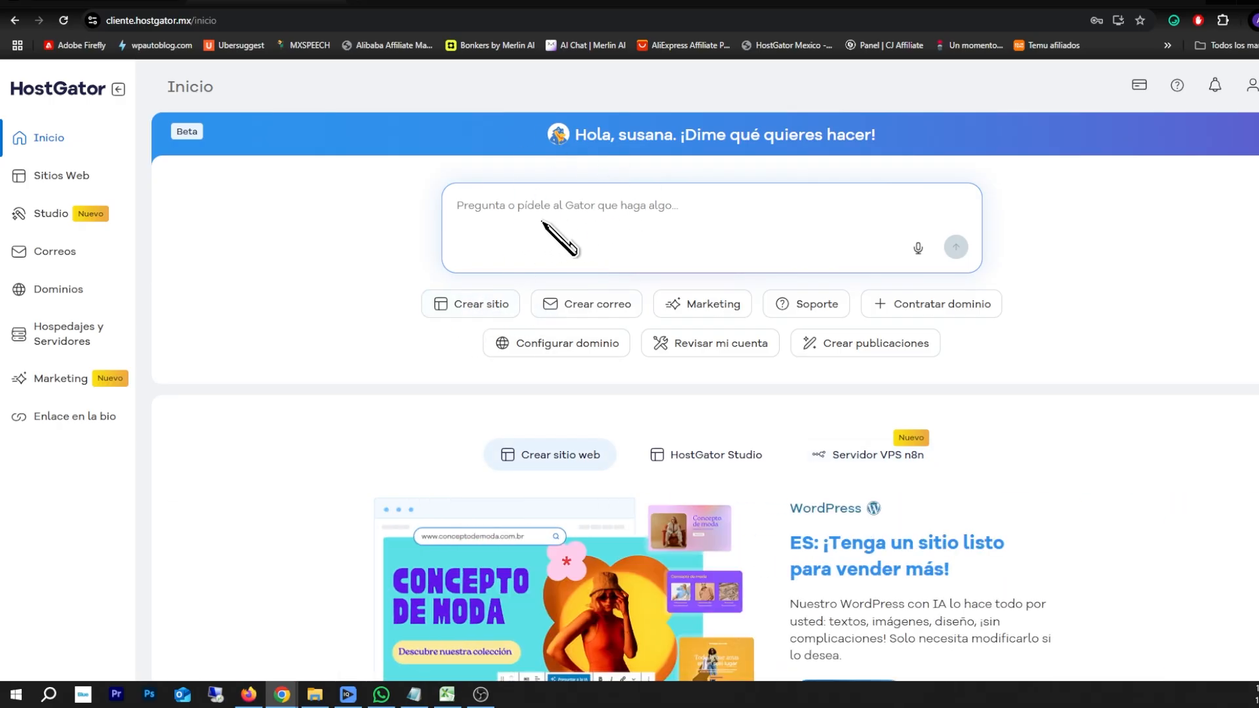
# Ask Gator to create a WordPress con IA site, then view the Sitios web list
pyautogui.click(471, 305)
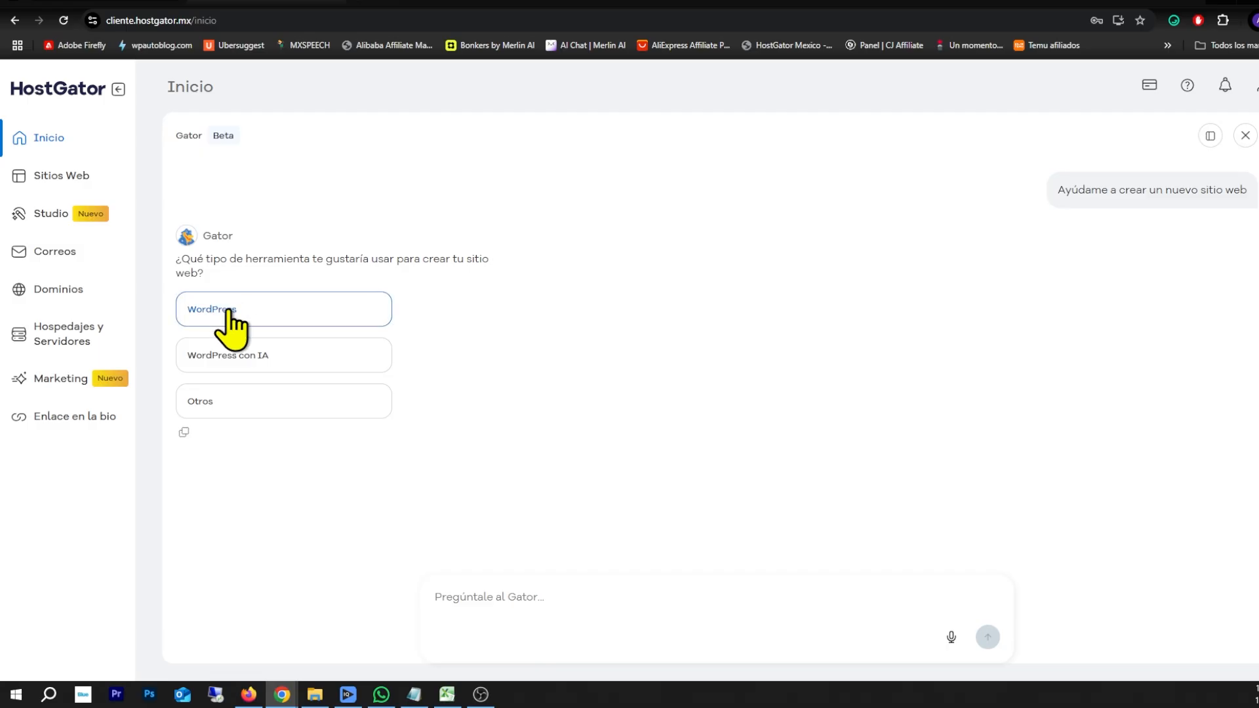
pyautogui.click(231, 374)
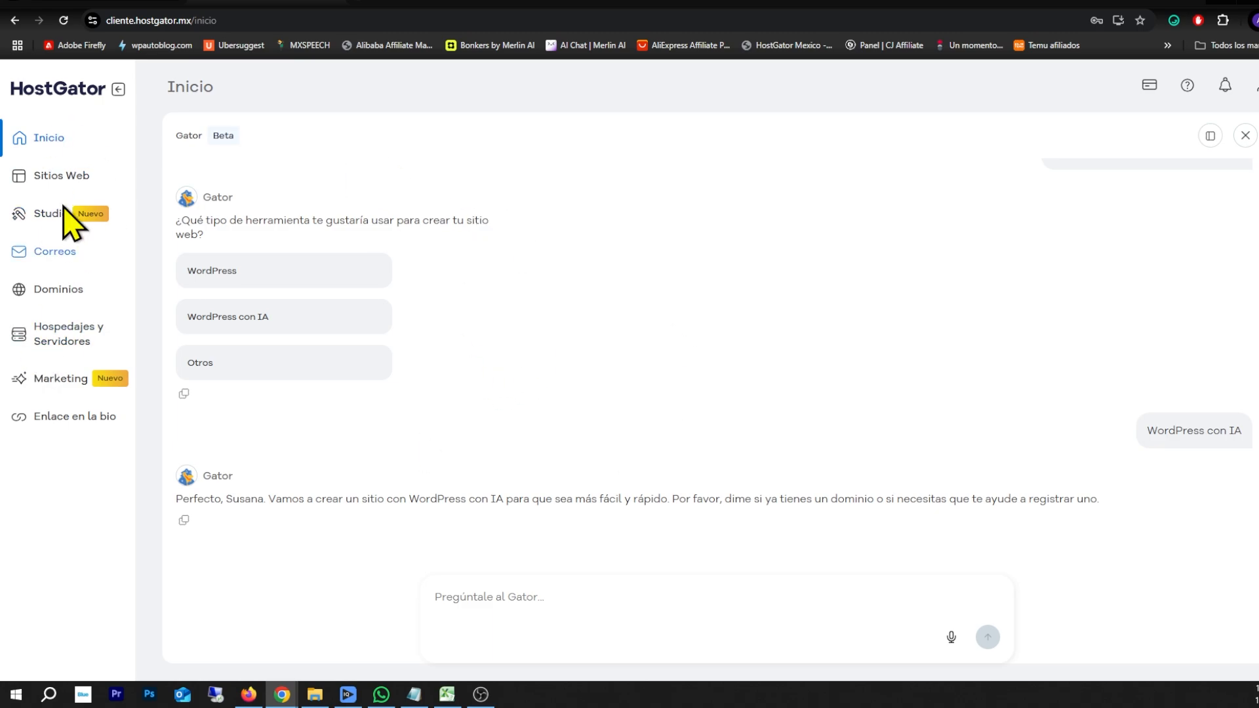
pyautogui.click(38, 178)
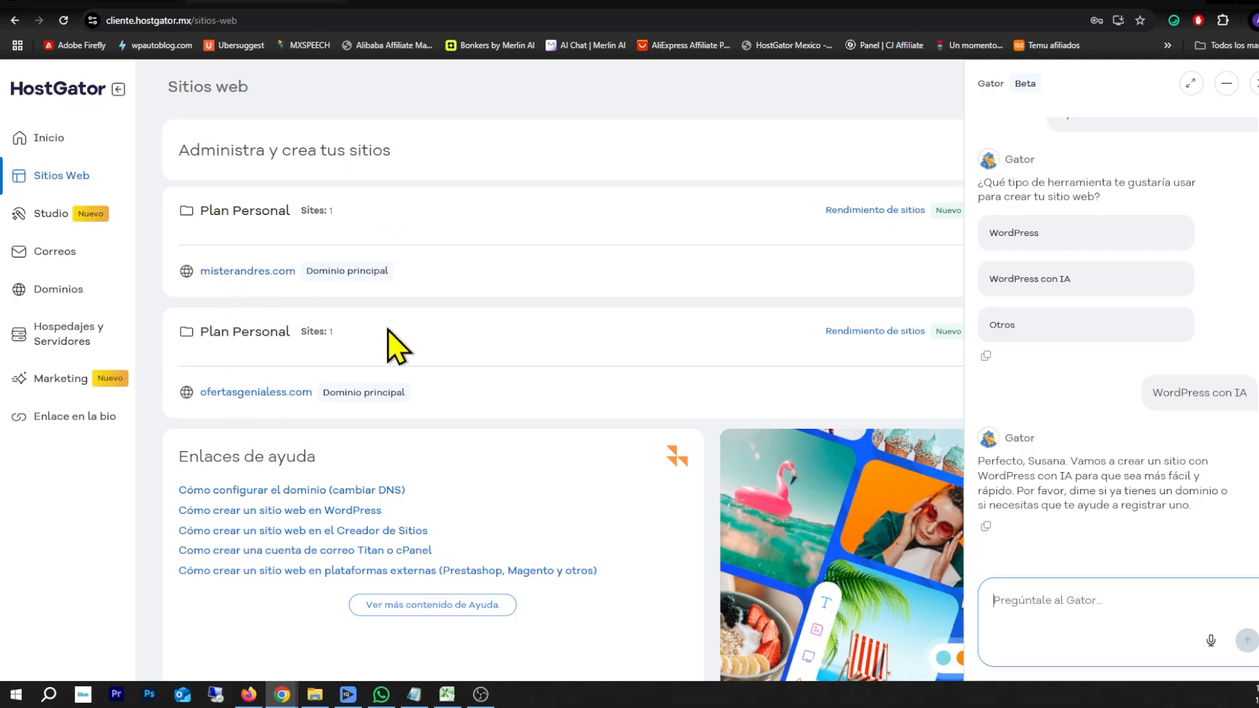
# Close the Gator chat and open cPanel for the misterandres.com Plan Personal account
pyautogui.click(1253, 84)
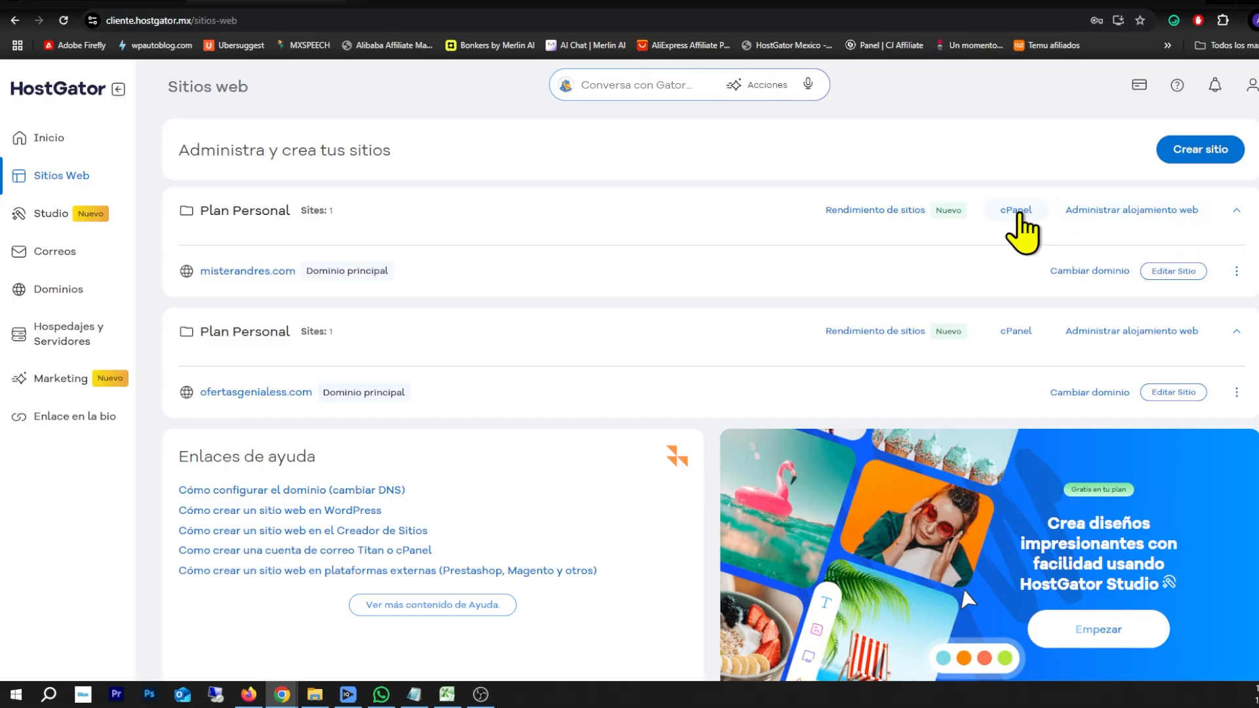
pyautogui.click(1018, 210)
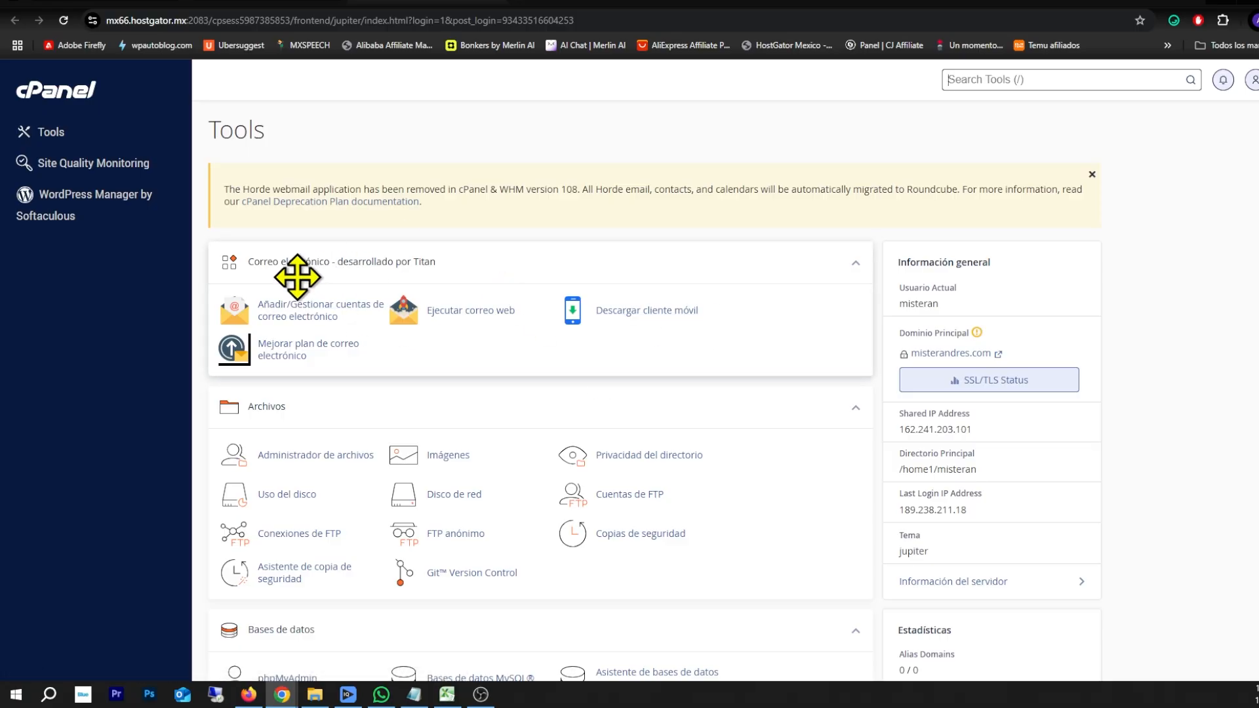
# Open the public_html folder in cPanel's Administrador de archivos
pyautogui.scroll(-3, 400, 315)
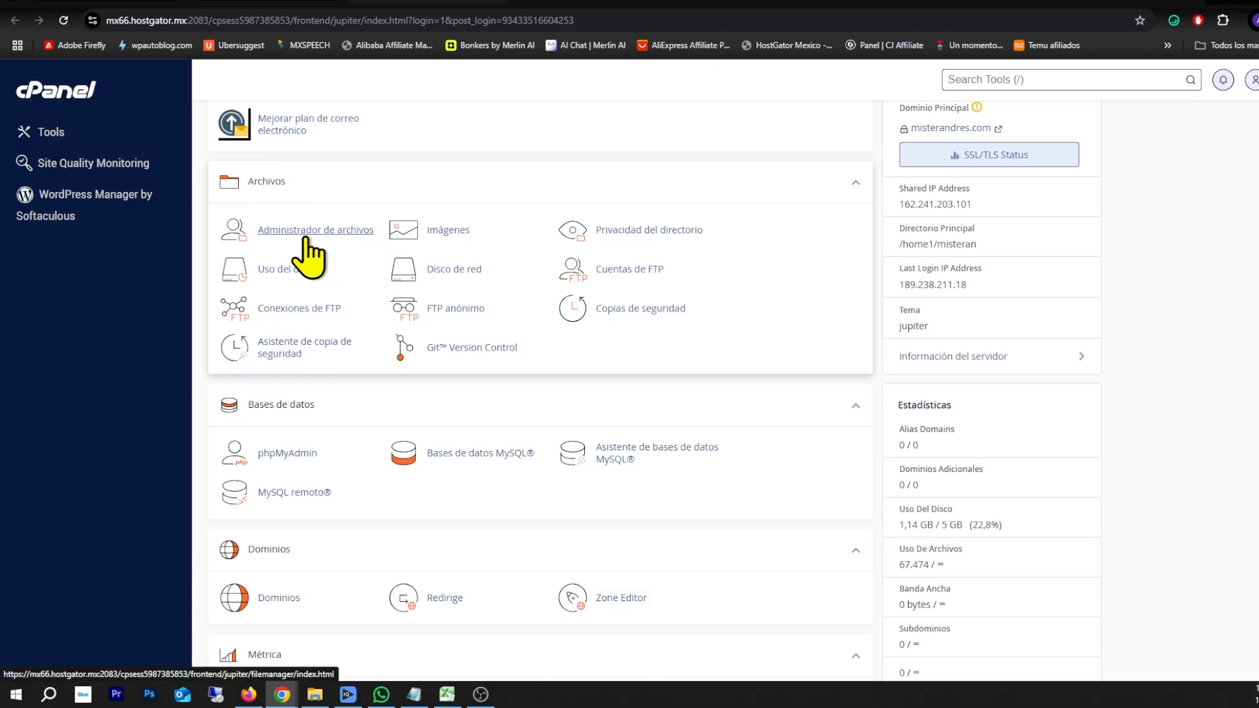
pyautogui.click(358, 230)
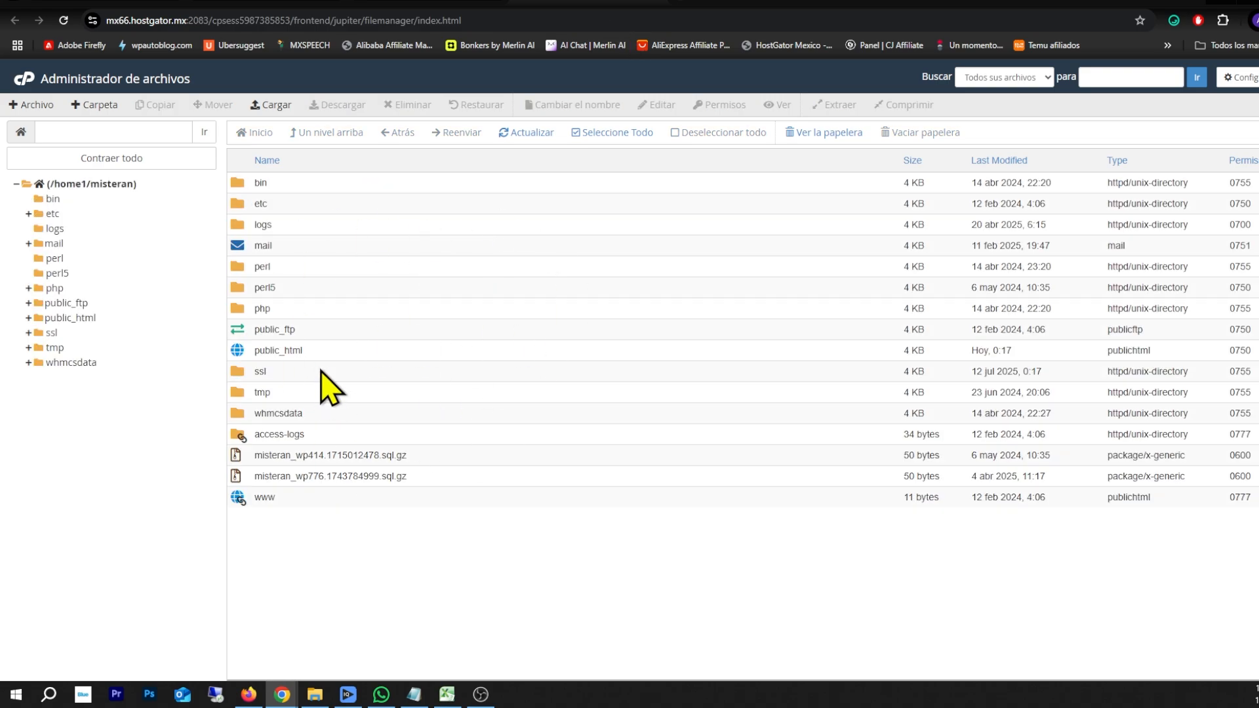
pyautogui.doubleClick(315, 350)
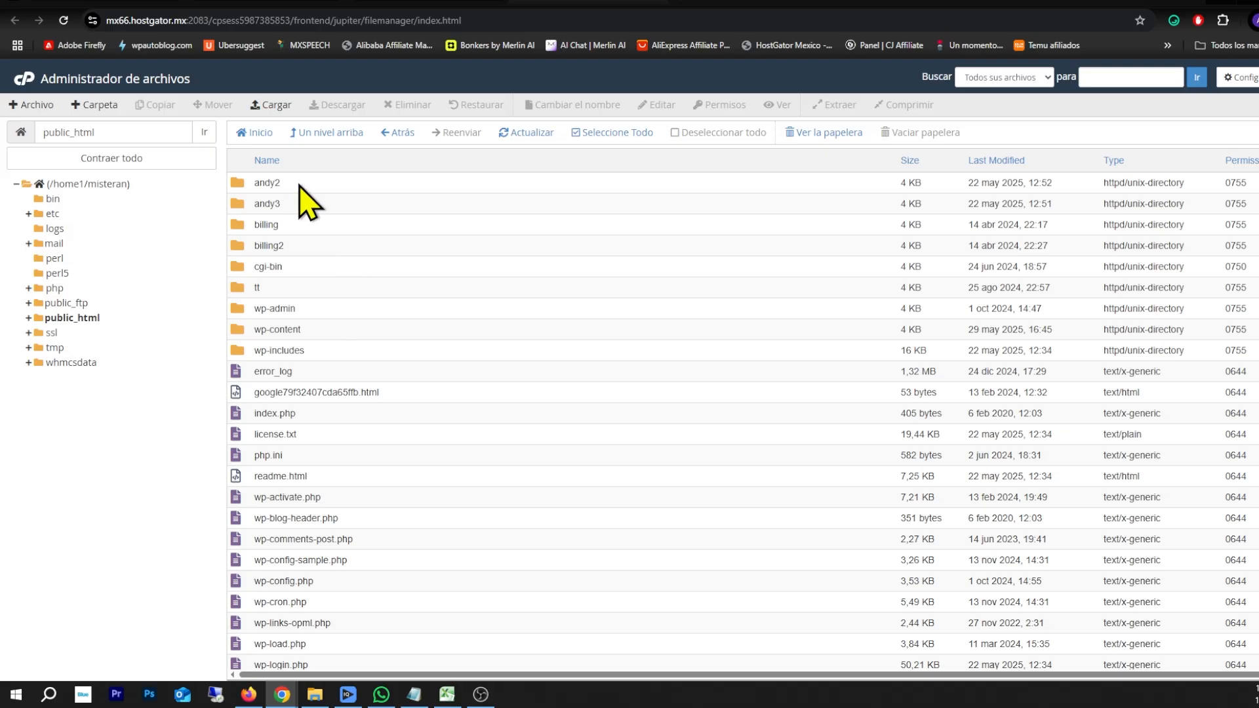
pyautogui.scroll(-2, 318, 275)
pyautogui.scroll(2, 323, 368)
# Review the cPanel Tools page, then return to HostGator's Sitios web page
pyautogui.click(446, 3)
pyautogui.scroll(-3, 431, 263)
pyautogui.scroll(-10, 430, 265)
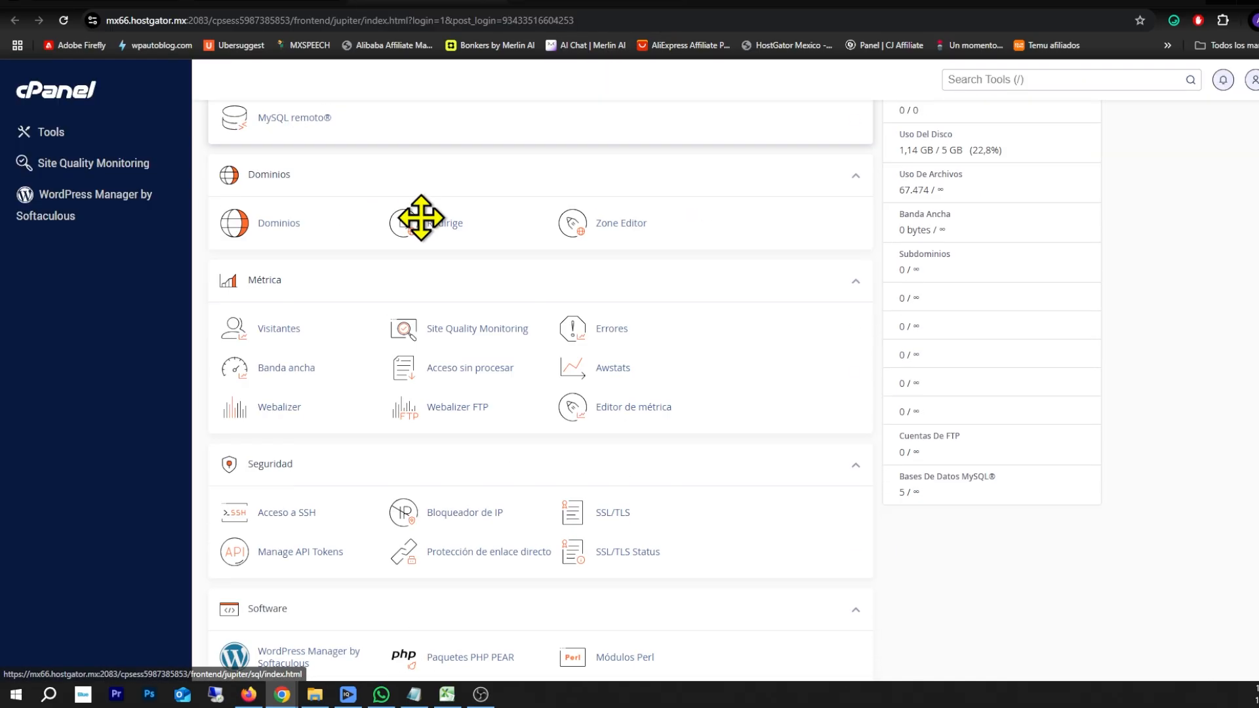
pyautogui.scroll(13, 463, 266)
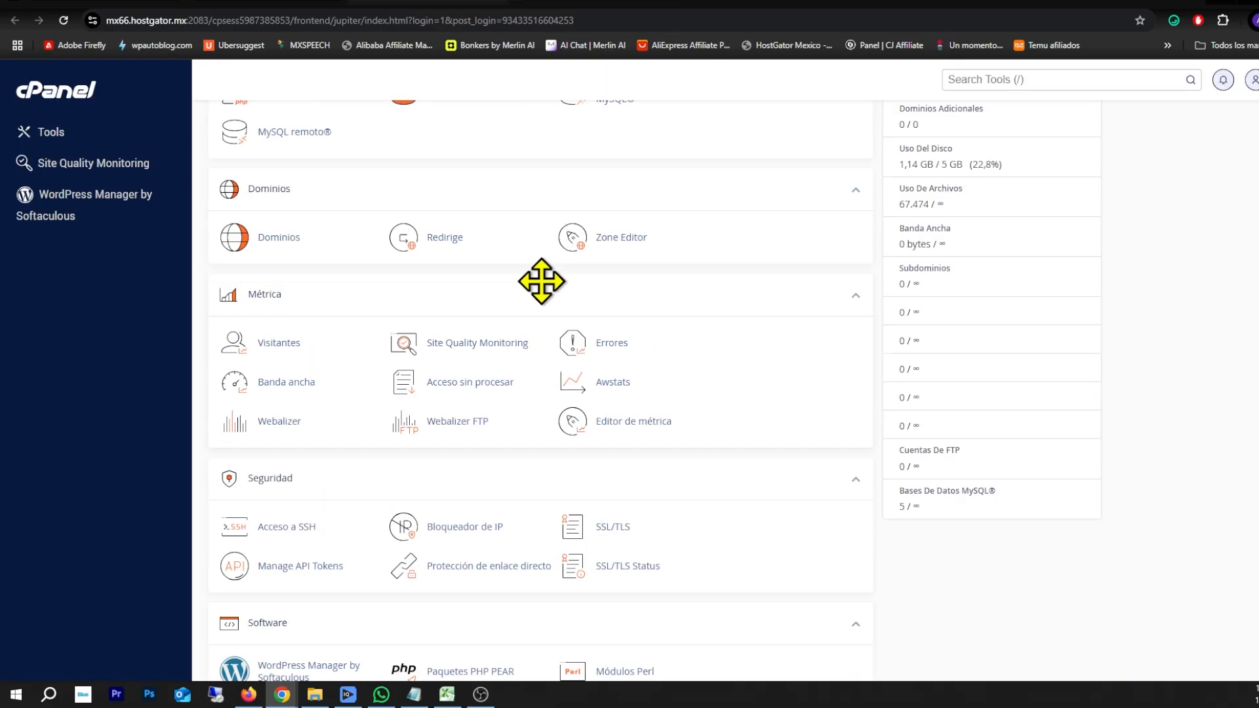
pyautogui.scroll(-13, 528, 365)
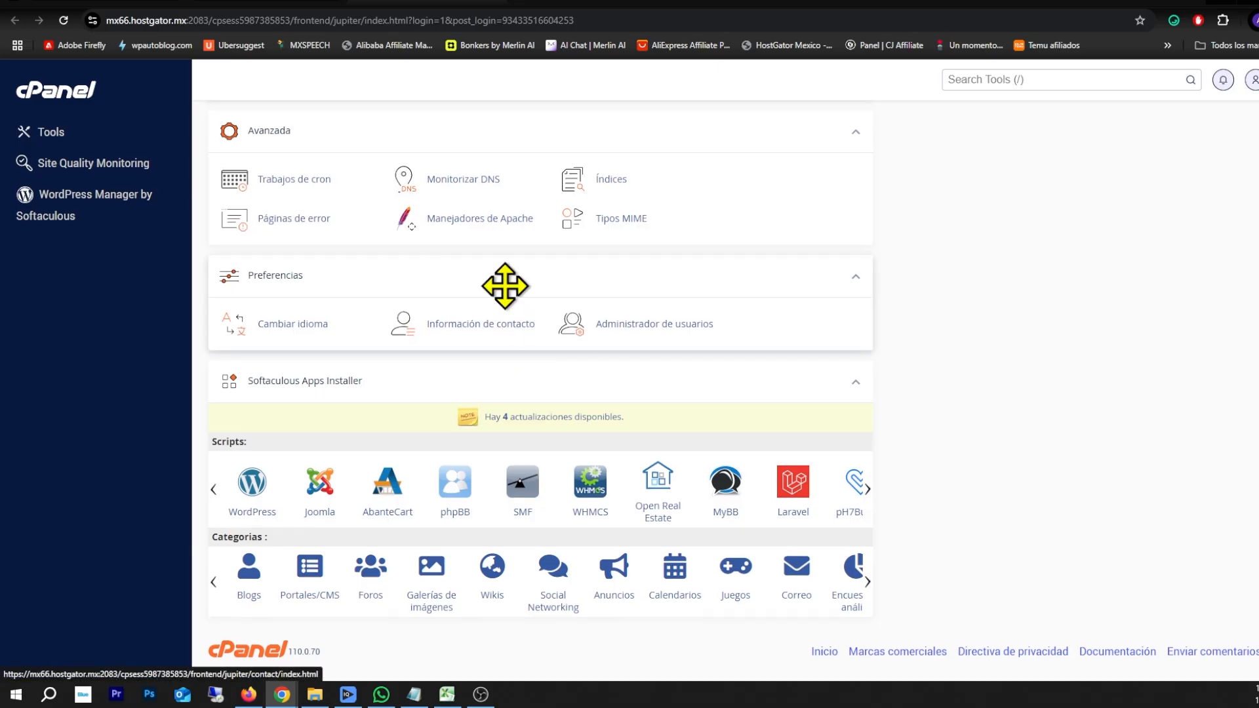
pyautogui.scroll(13, 503, 283)
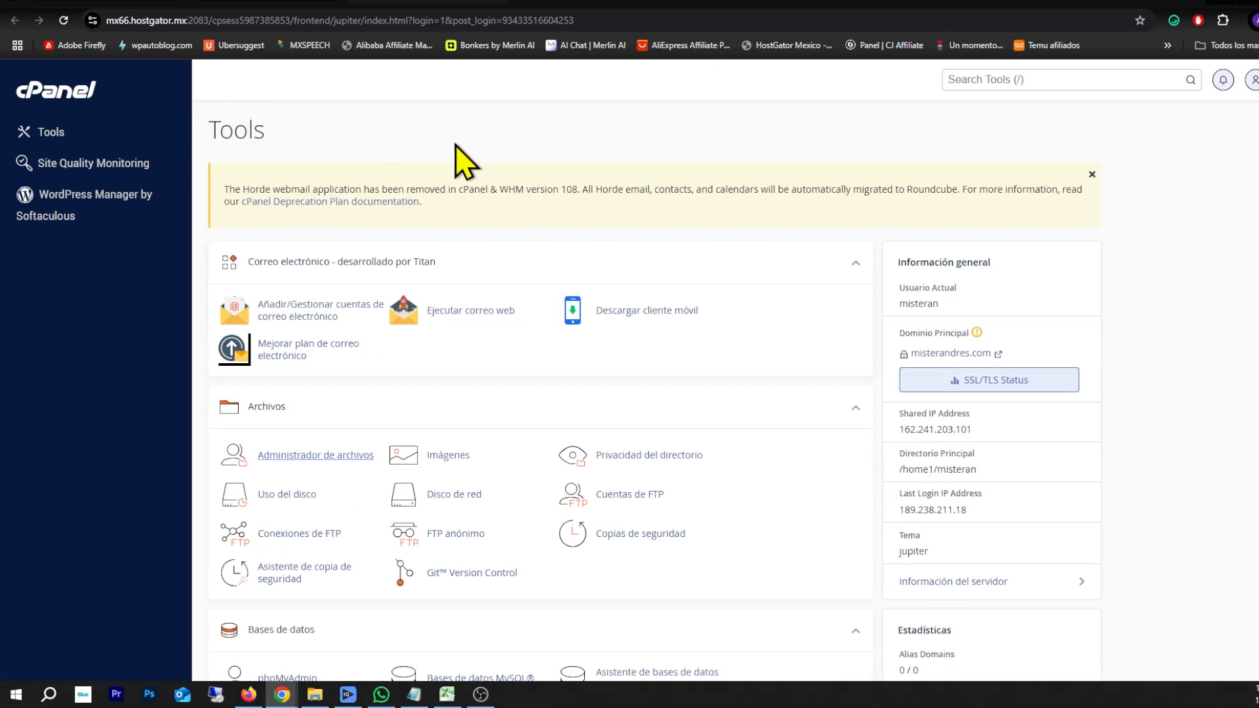
pyautogui.click(507, 2)
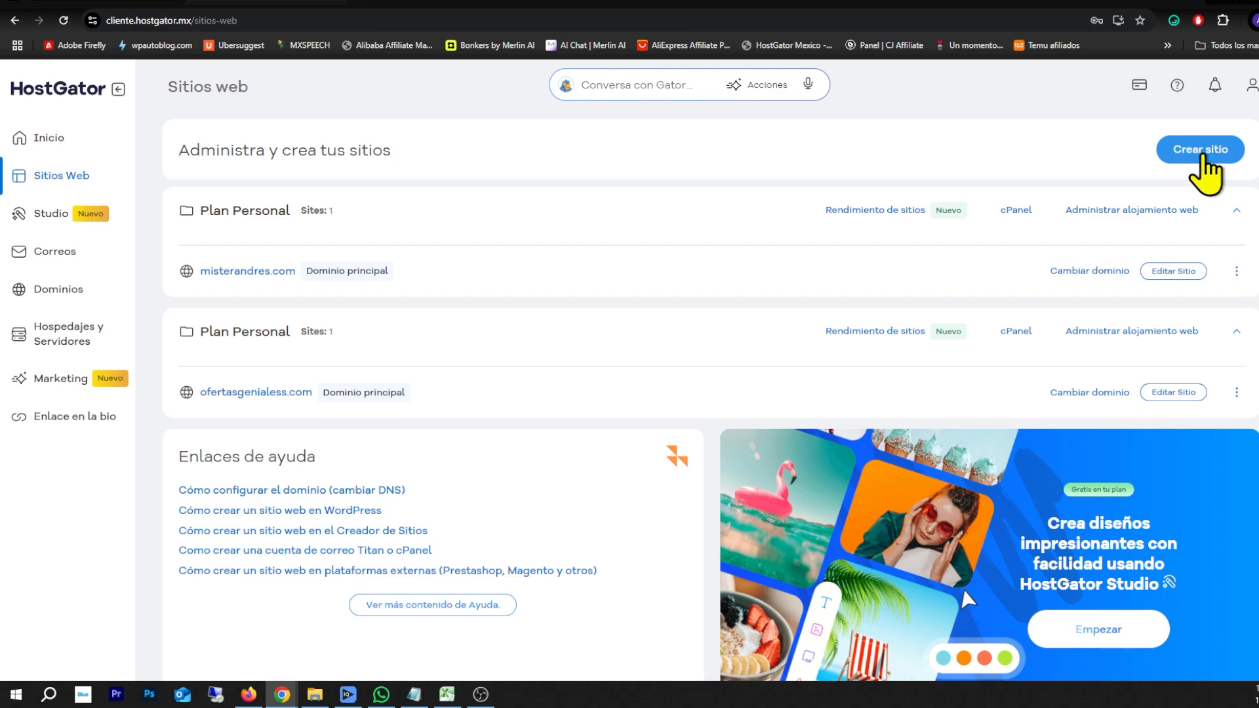
# Open the site-creation choices and highlight the WordPress con IA, AI builder and WordPress titles
pyautogui.click(1213, 151)
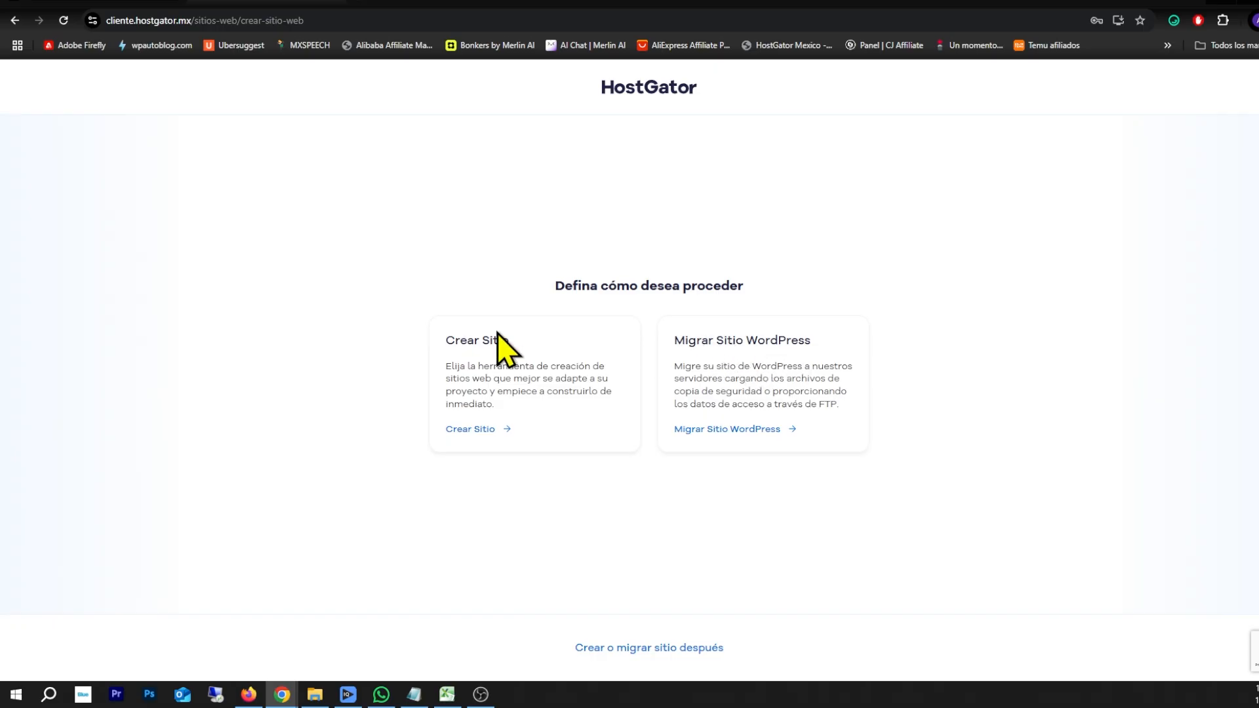
pyautogui.click(478, 429)
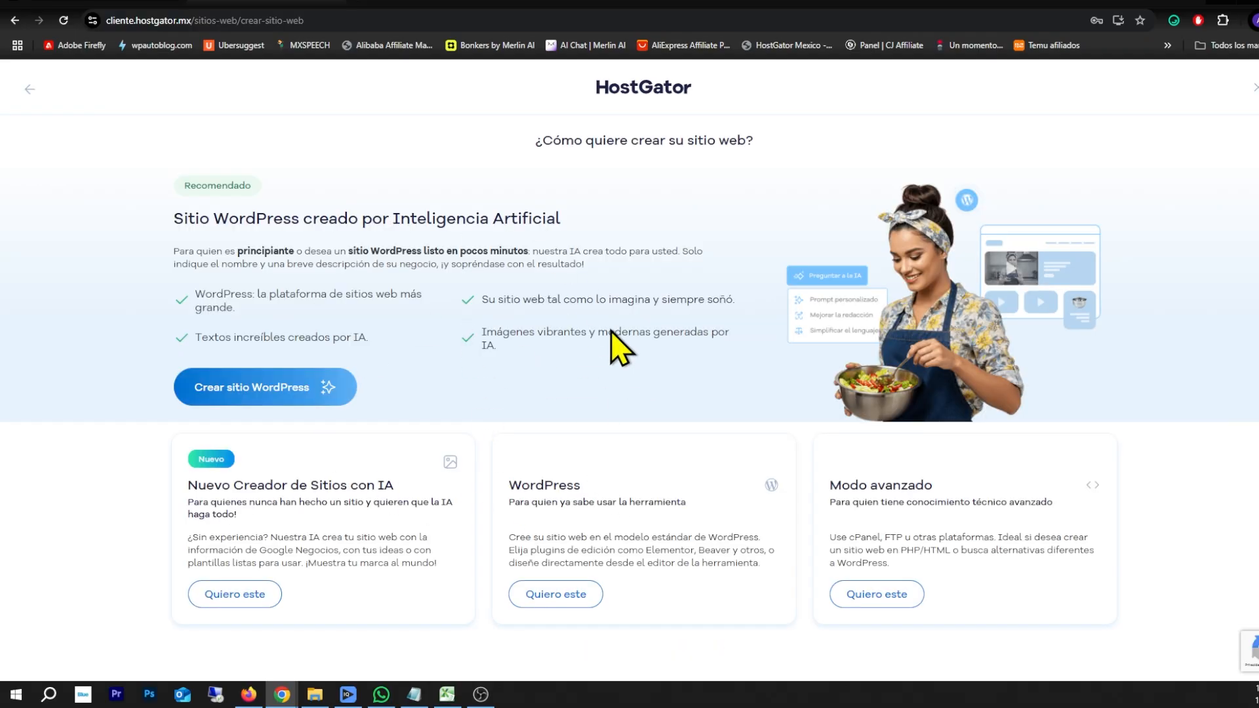
pyautogui.moveTo(228, 222); pyautogui.dragTo(459, 222)
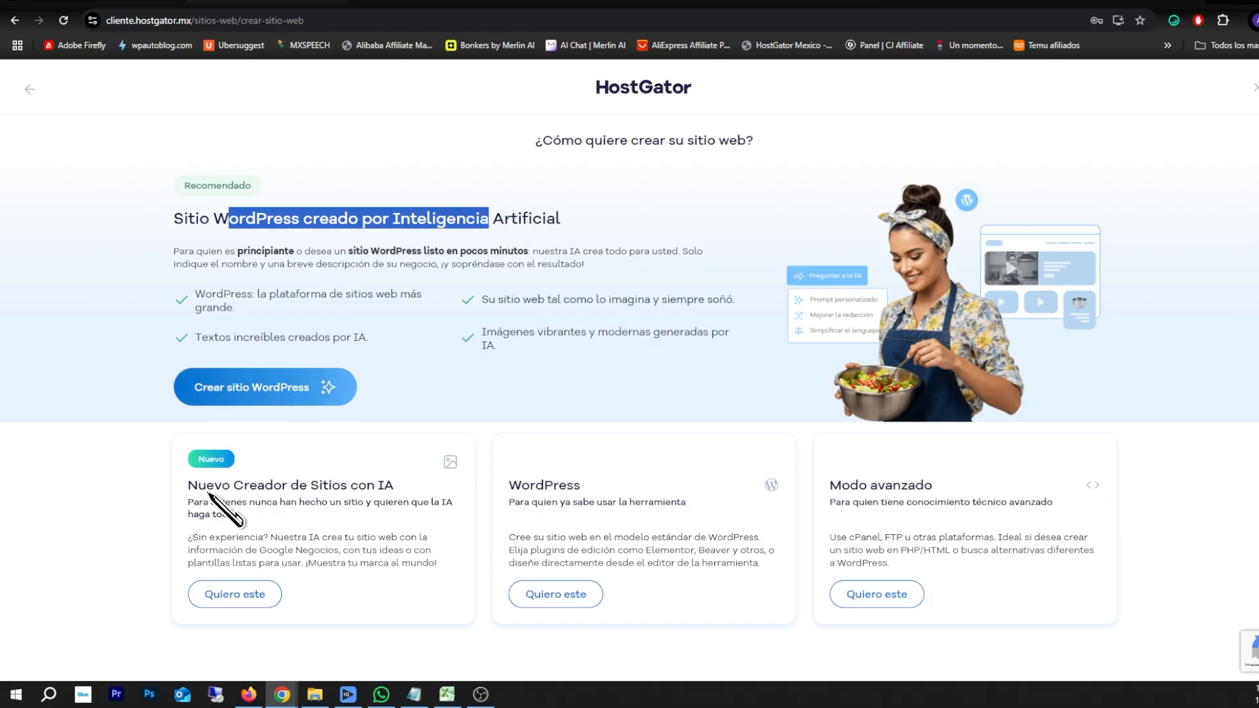
pyautogui.moveTo(199, 487); pyautogui.dragTo(396, 486)
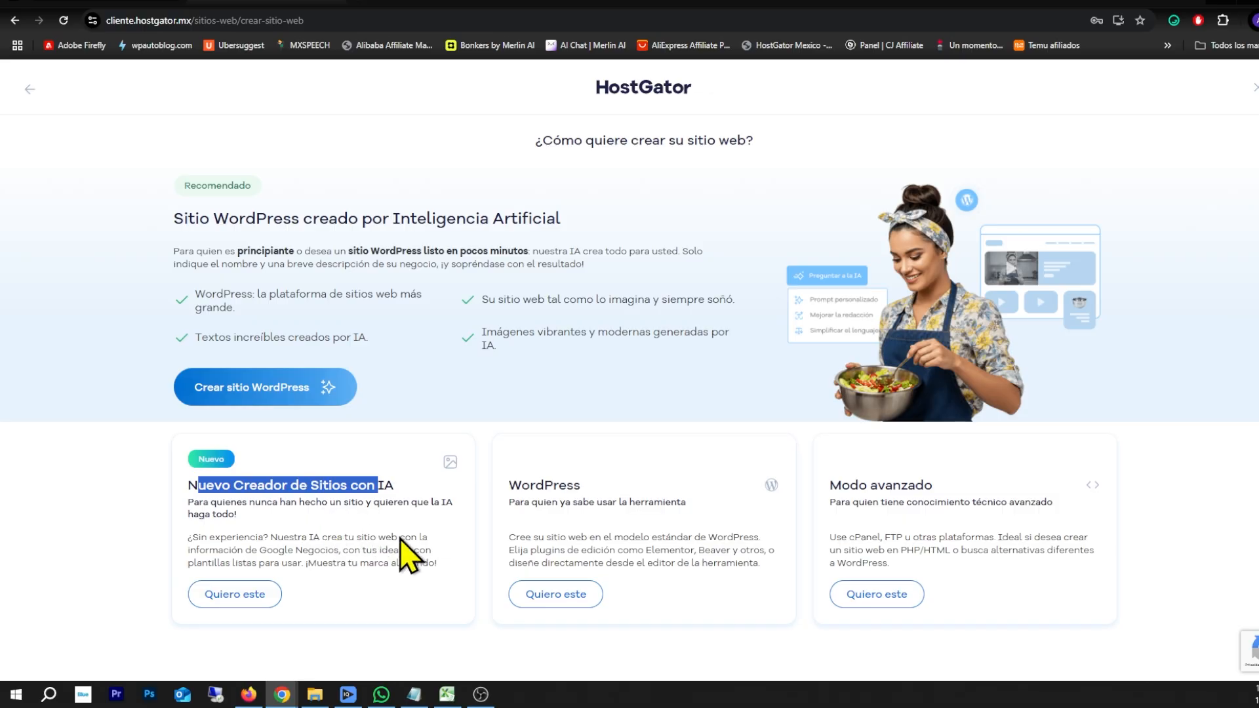
pyautogui.moveTo(524, 487); pyautogui.dragTo(578, 487)
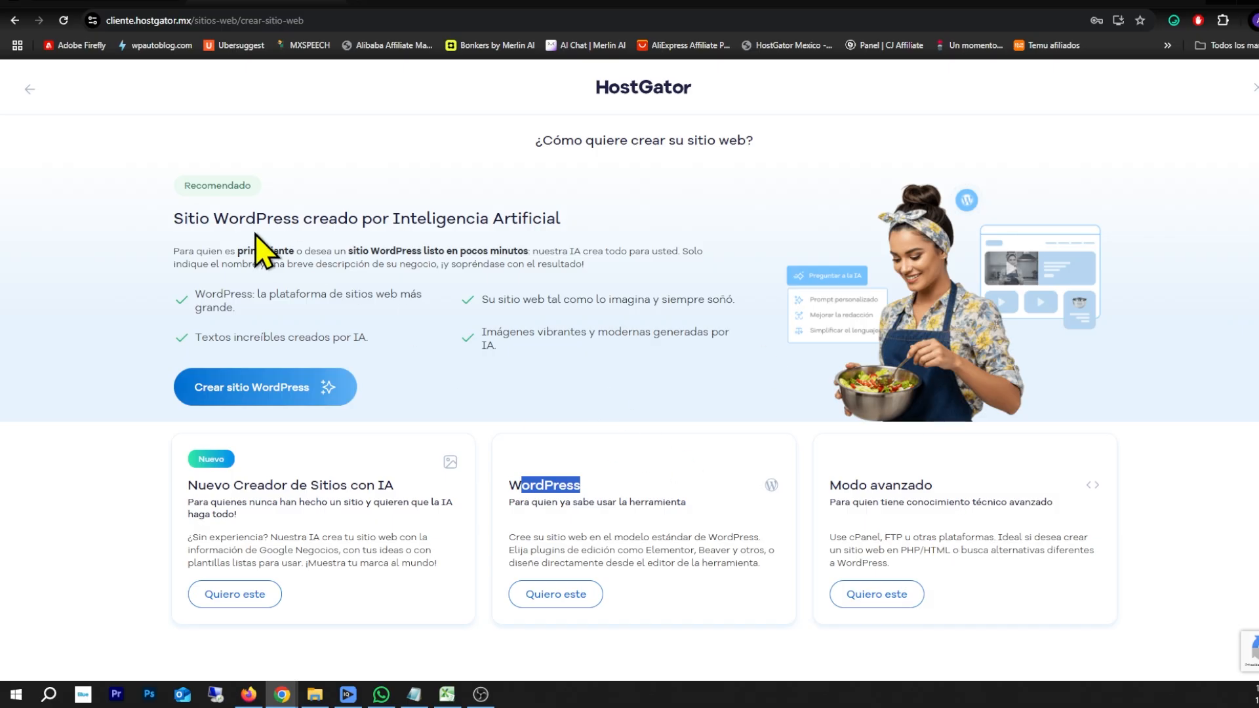
pyautogui.moveTo(196, 220); pyautogui.dragTo(504, 226)
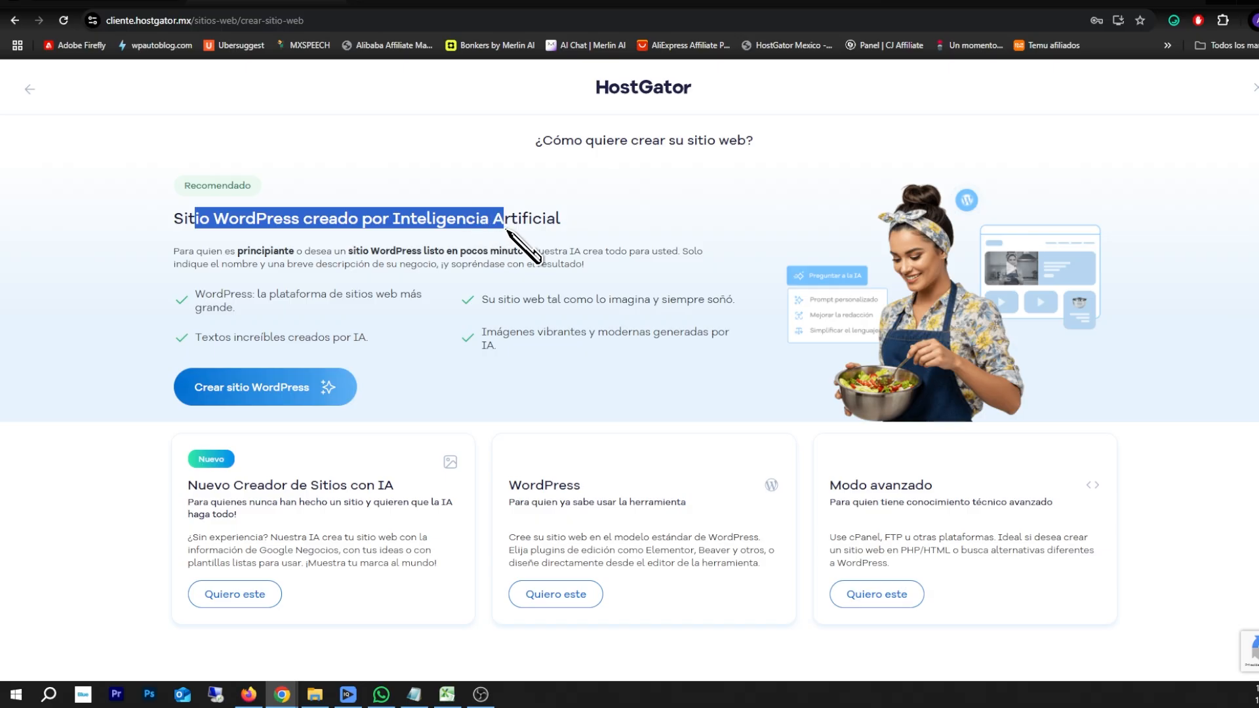
pyautogui.moveTo(511, 488); pyautogui.dragTo(568, 507)
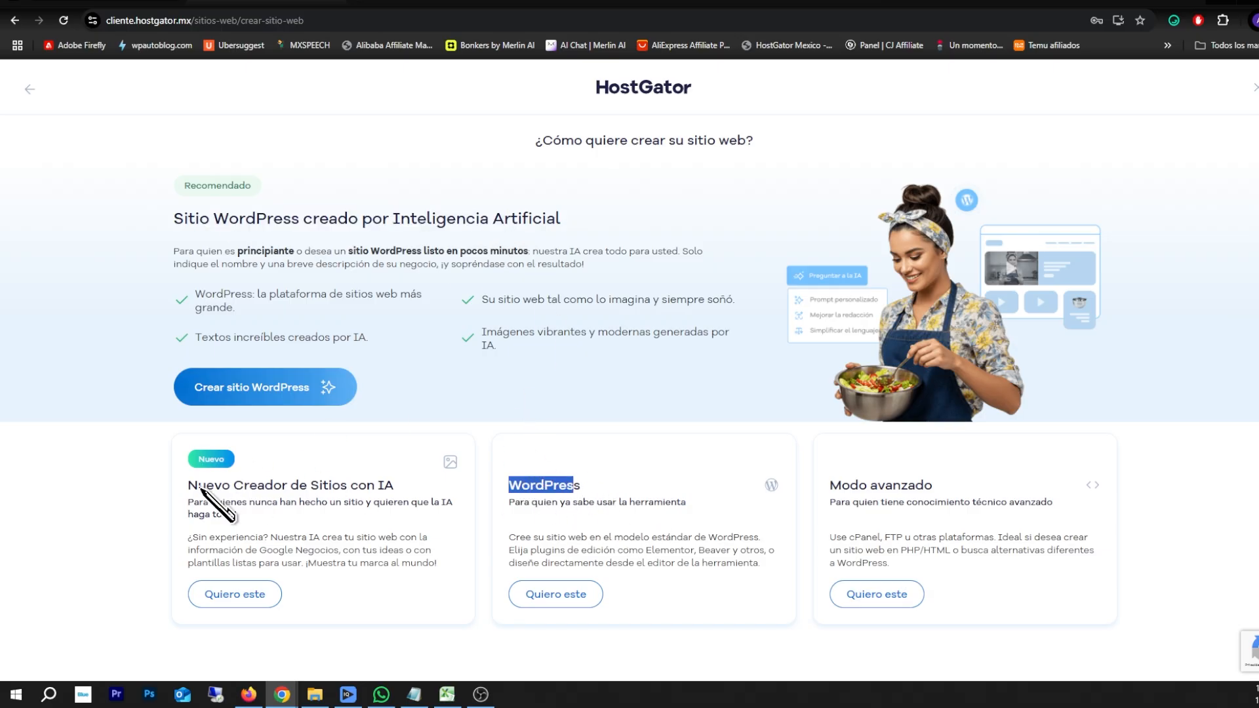
pyautogui.moveTo(198, 488); pyautogui.dragTo(357, 496)
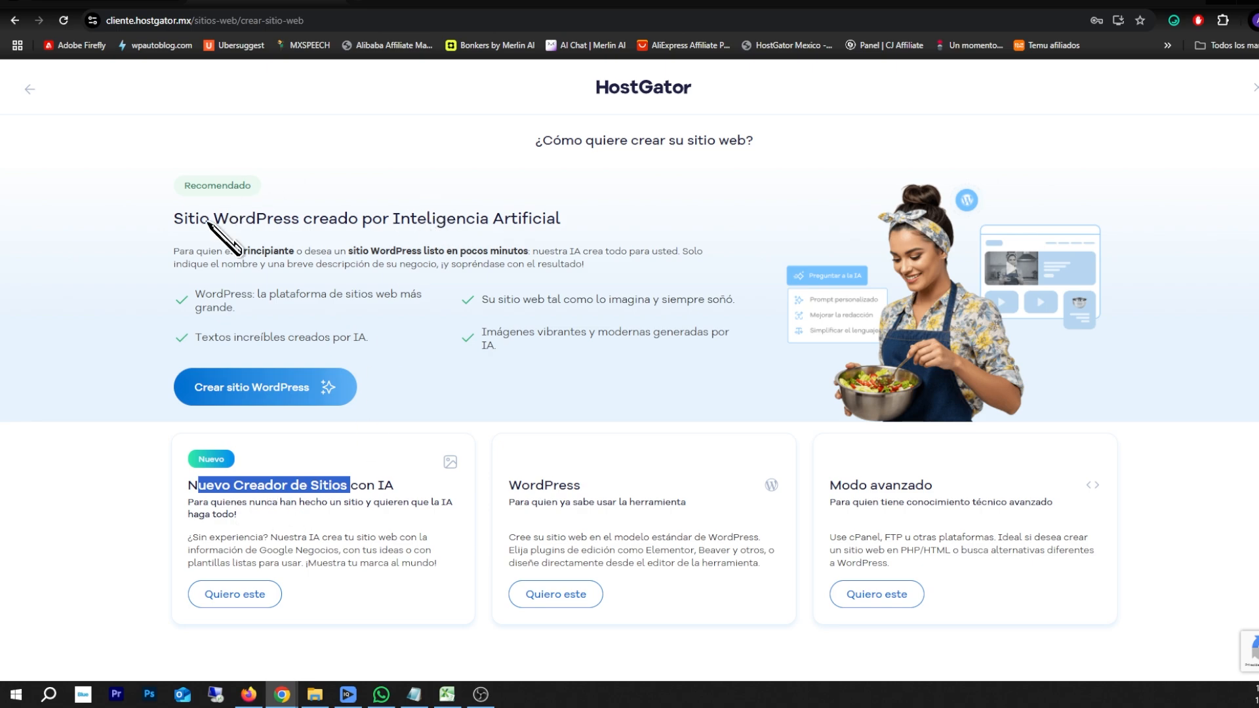
pyautogui.moveTo(199, 218); pyautogui.dragTo(389, 222)
pyautogui.moveTo(521, 485); pyautogui.dragTo(613, 502)
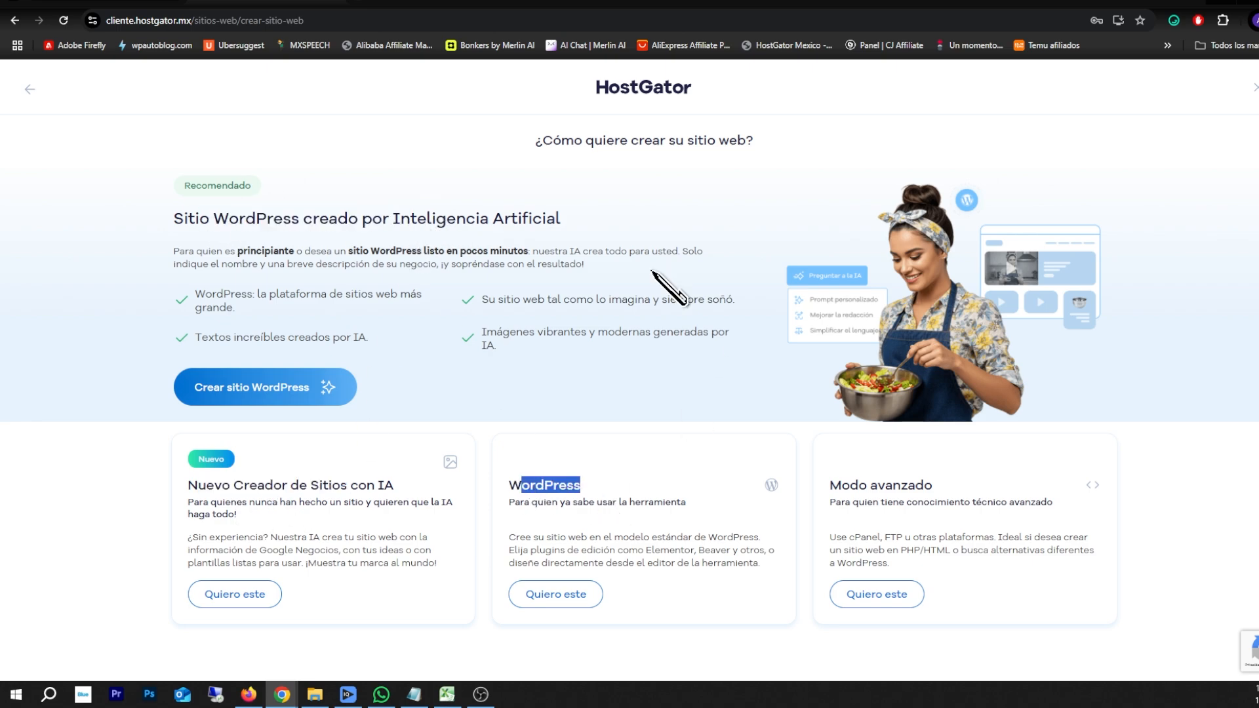
# Choose the AI-built WordPress site and select ofertasgenialess.com as its domain
pyautogui.moveTo(184, 219); pyautogui.dragTo(458, 230)
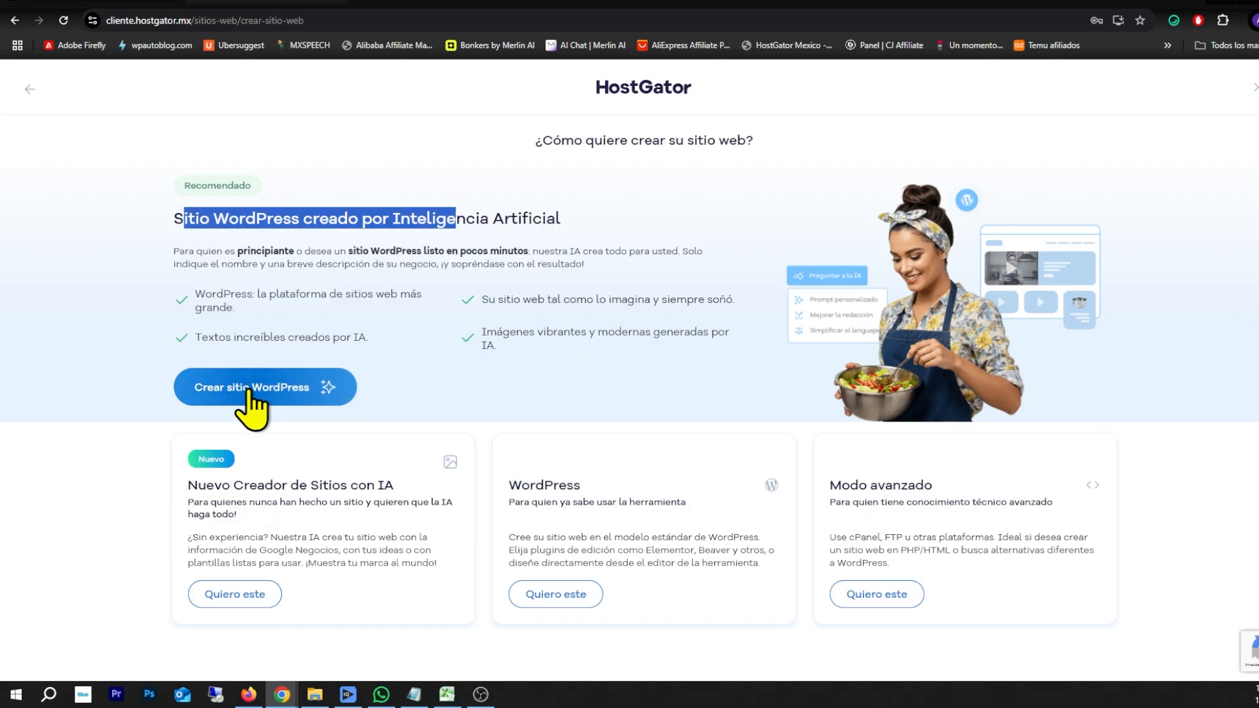
pyautogui.click(301, 389)
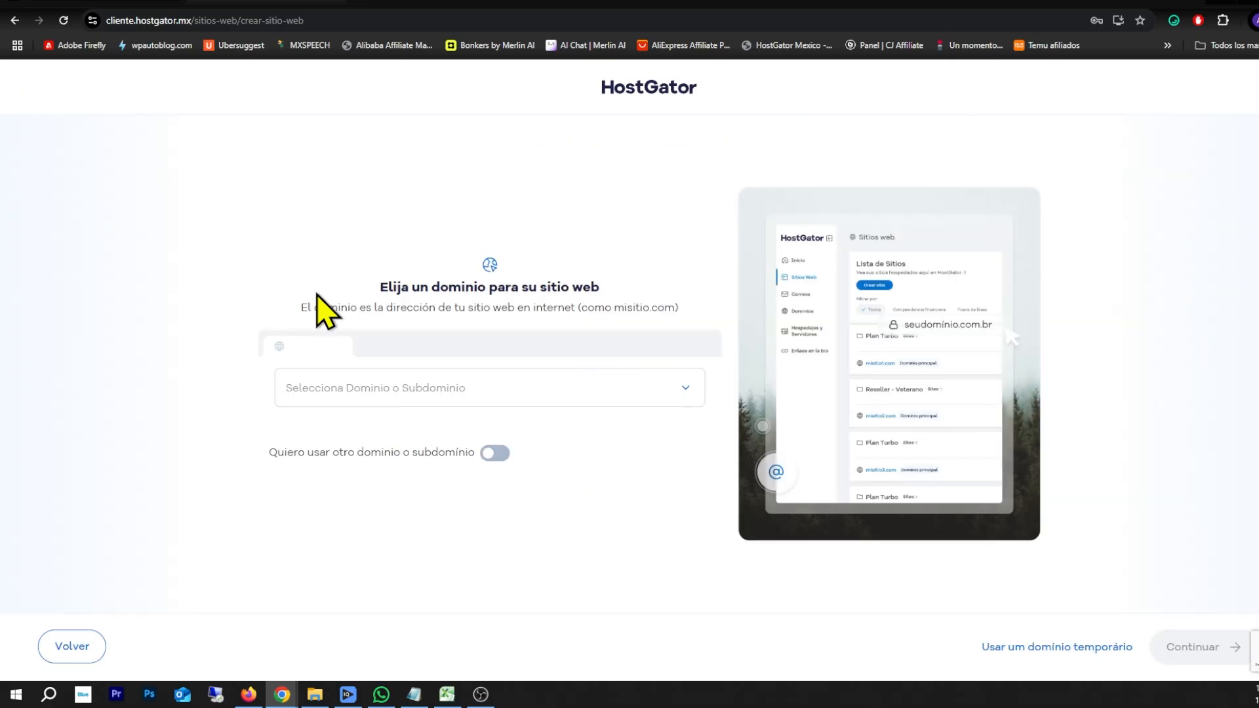
pyautogui.click(354, 392)
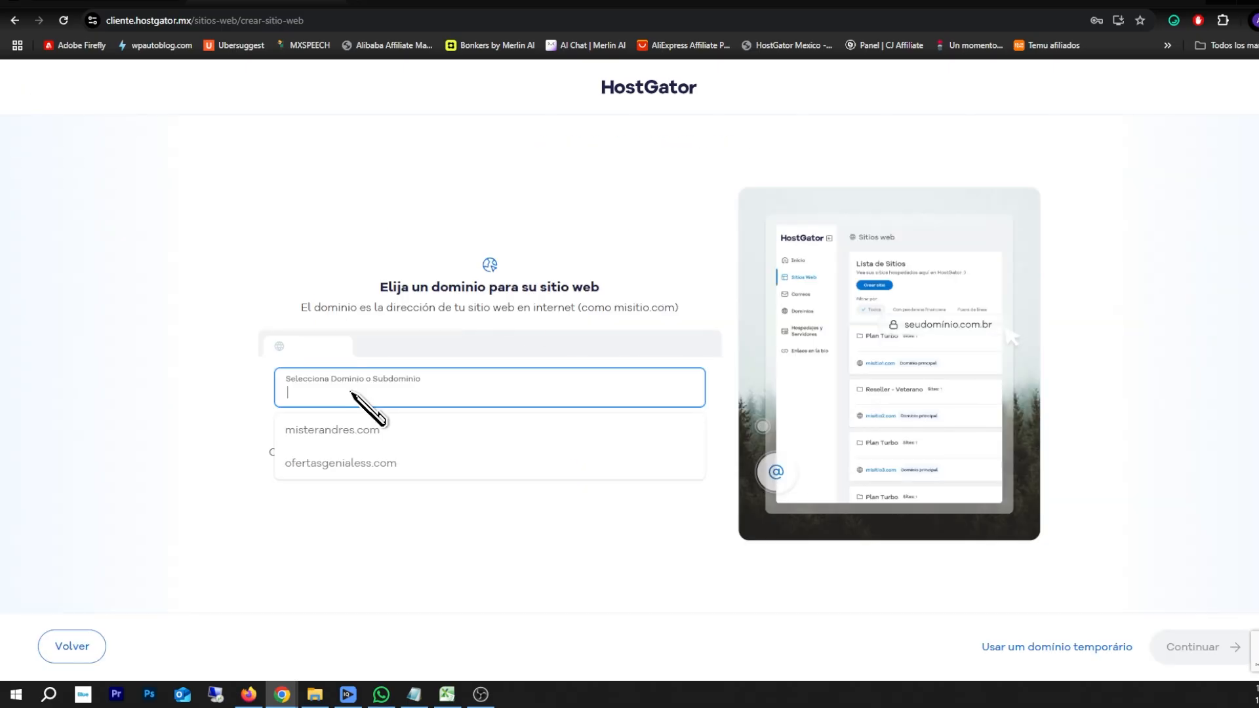
pyautogui.click(332, 464)
# Submit the WordPress username and password and launch the site setup wizard
pyautogui.click(1188, 648)
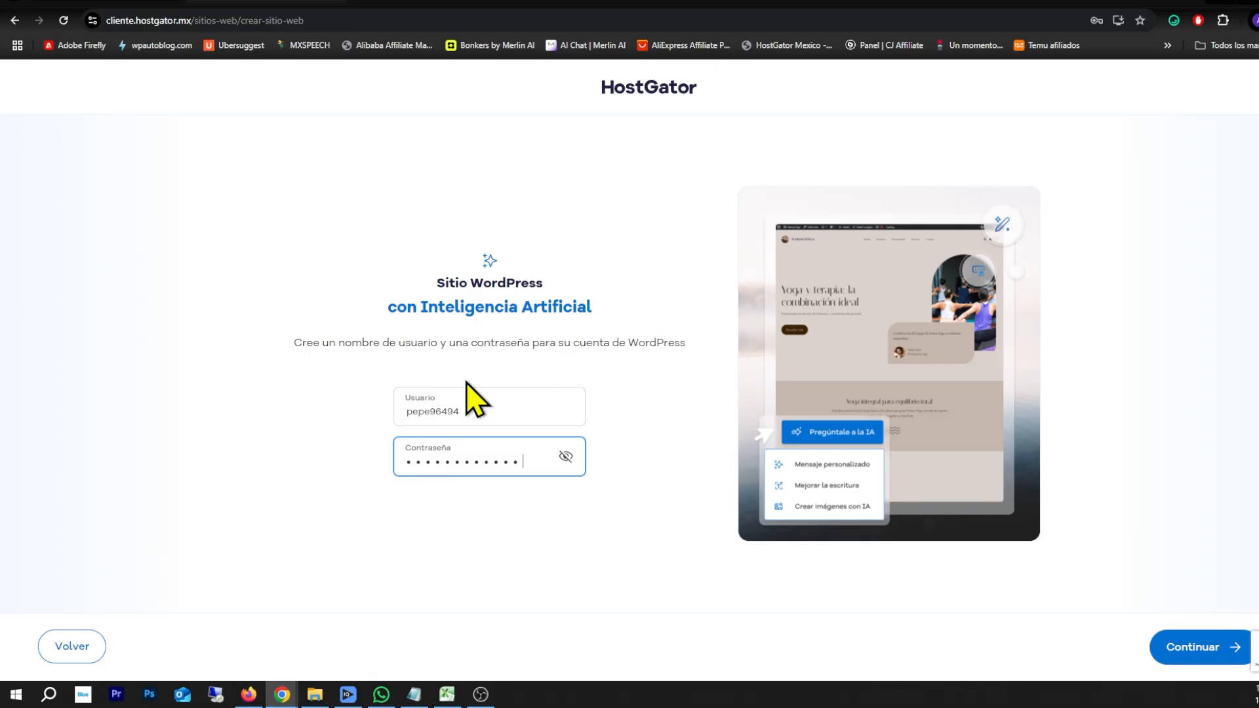
pyautogui.click(1178, 652)
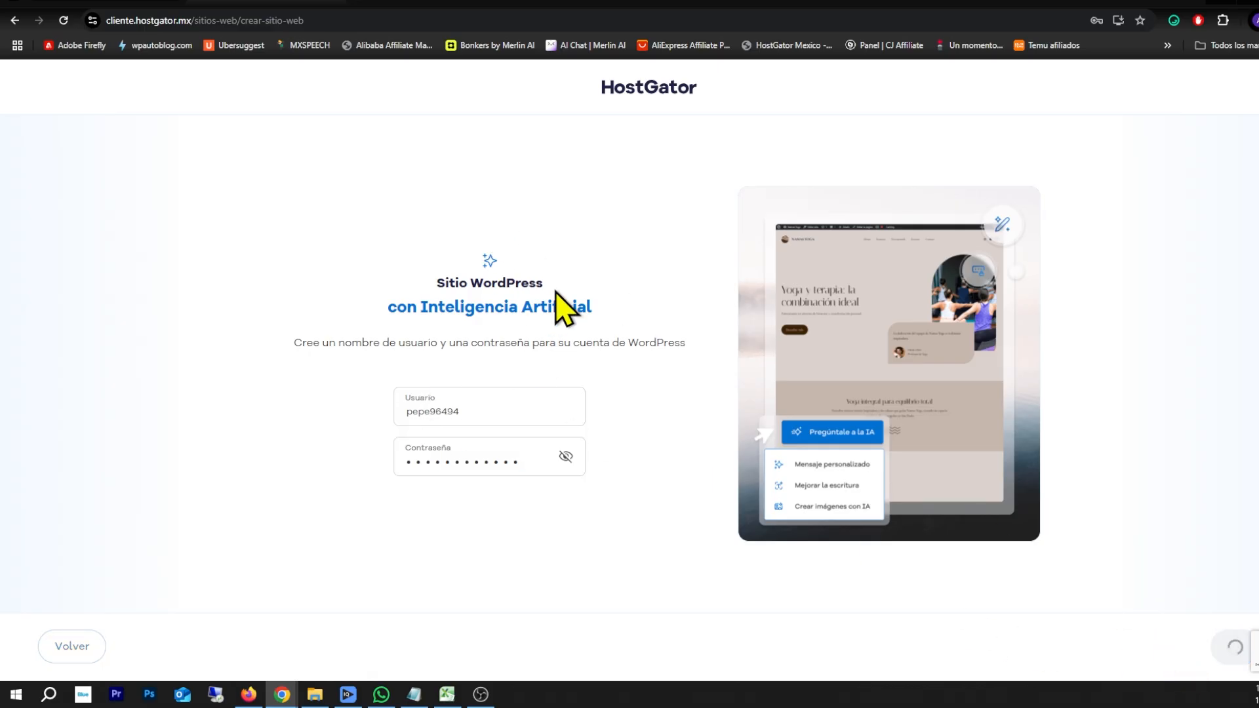
pyautogui.click(1156, 645)
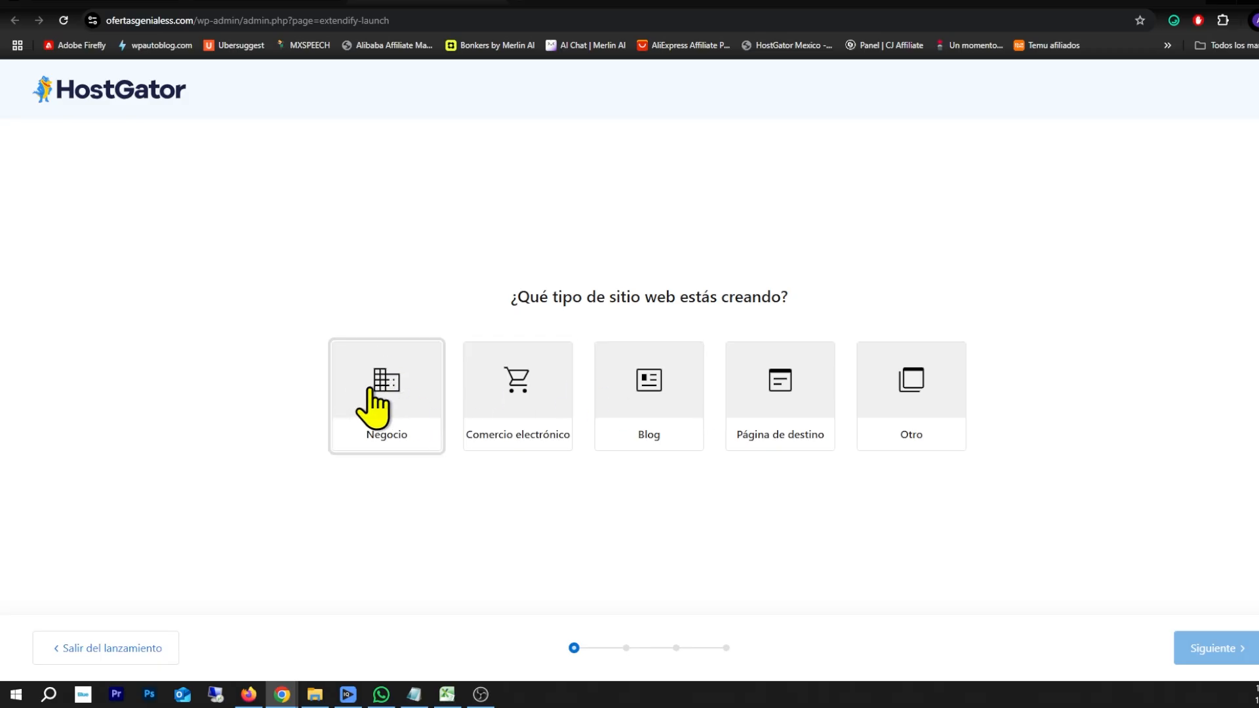
# Choose a Negocio site, paste the ANVANA business description, and set the tone to Amigable
pyautogui.click(373, 408)
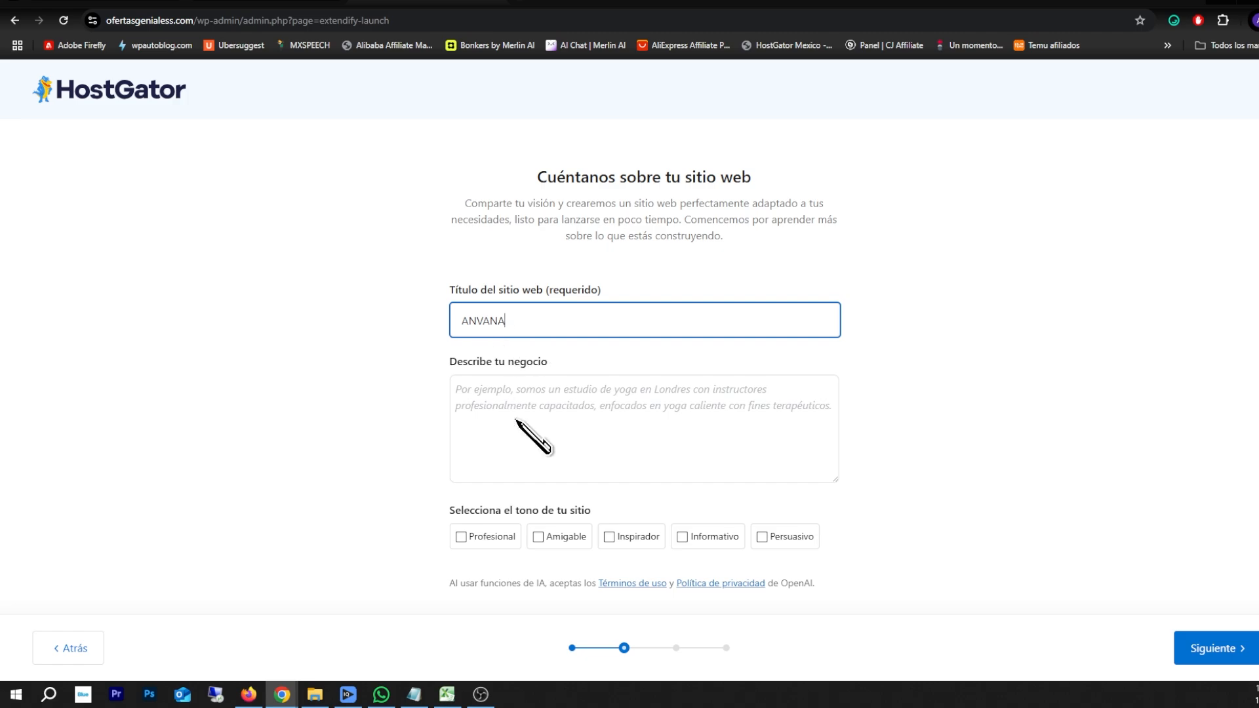
pyautogui.click(537, 432)
pyautogui.hotkey('ctrl', 'v')
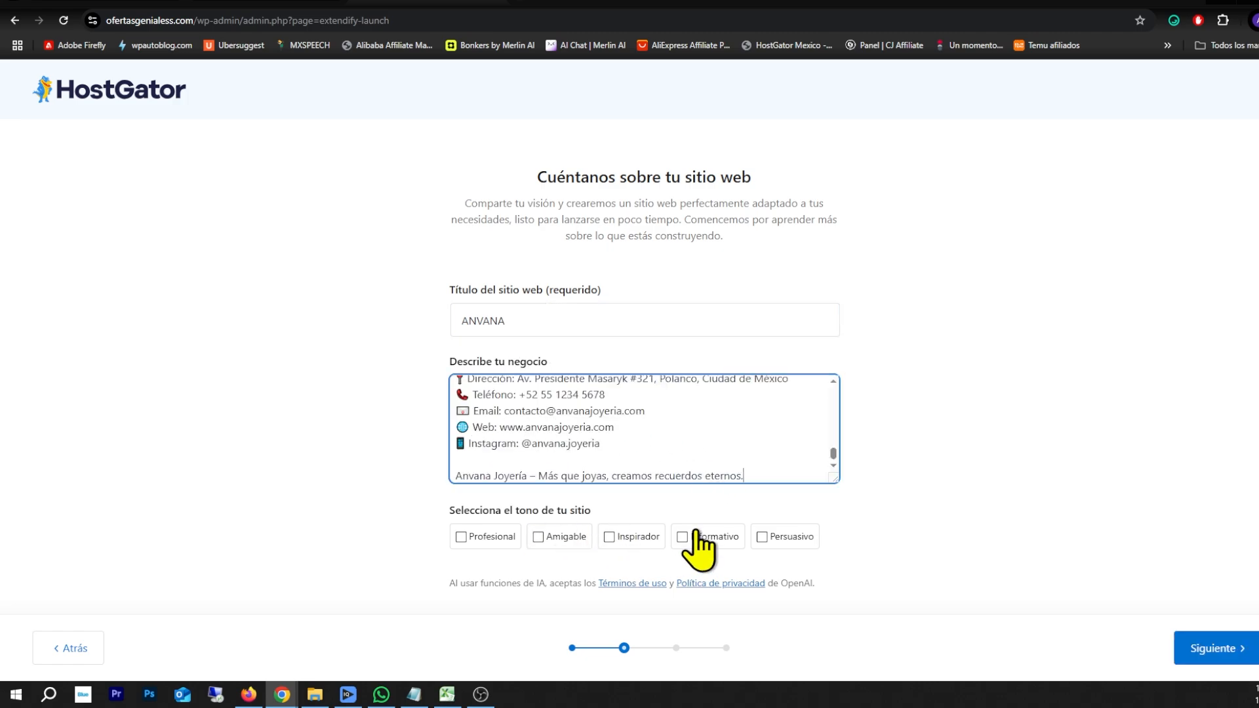
pyautogui.click(541, 543)
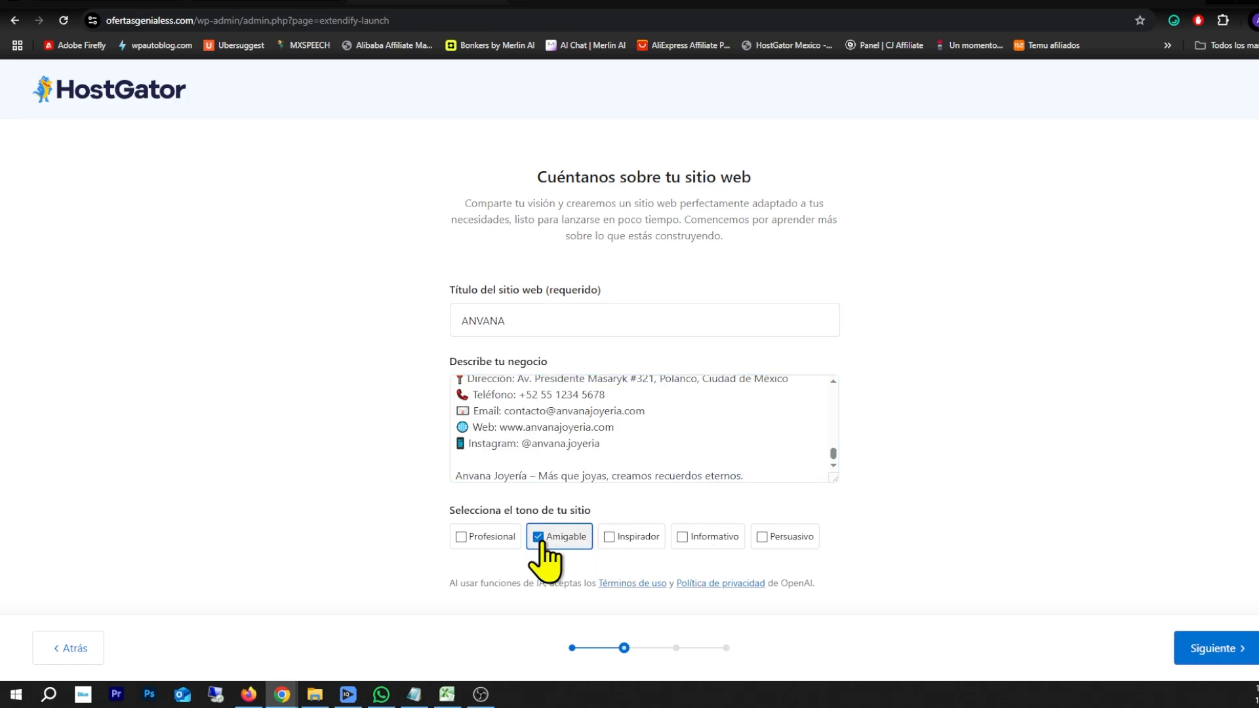
pyautogui.click(1210, 651)
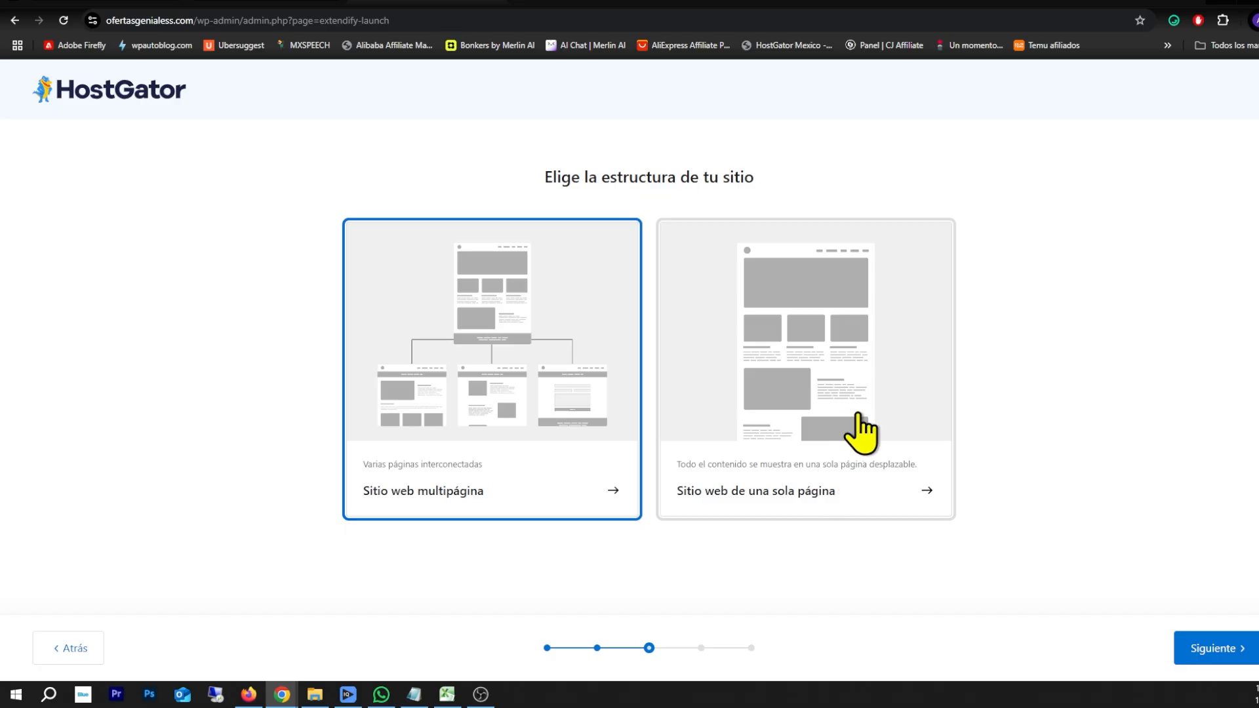
# Keep the multi-page structure, pick the first jewellery design, and build with the default pages
pyautogui.click(1219, 649)
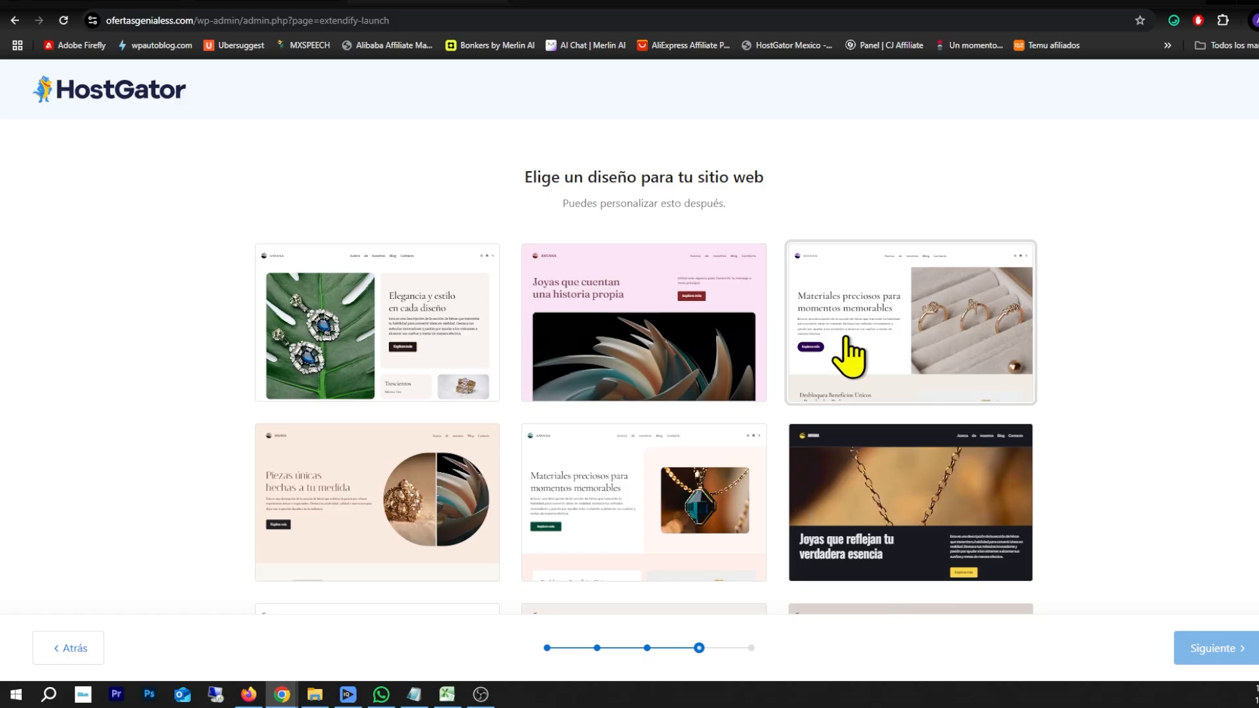
pyautogui.scroll(-1, 700, 416)
pyautogui.scroll(-6, 700, 416)
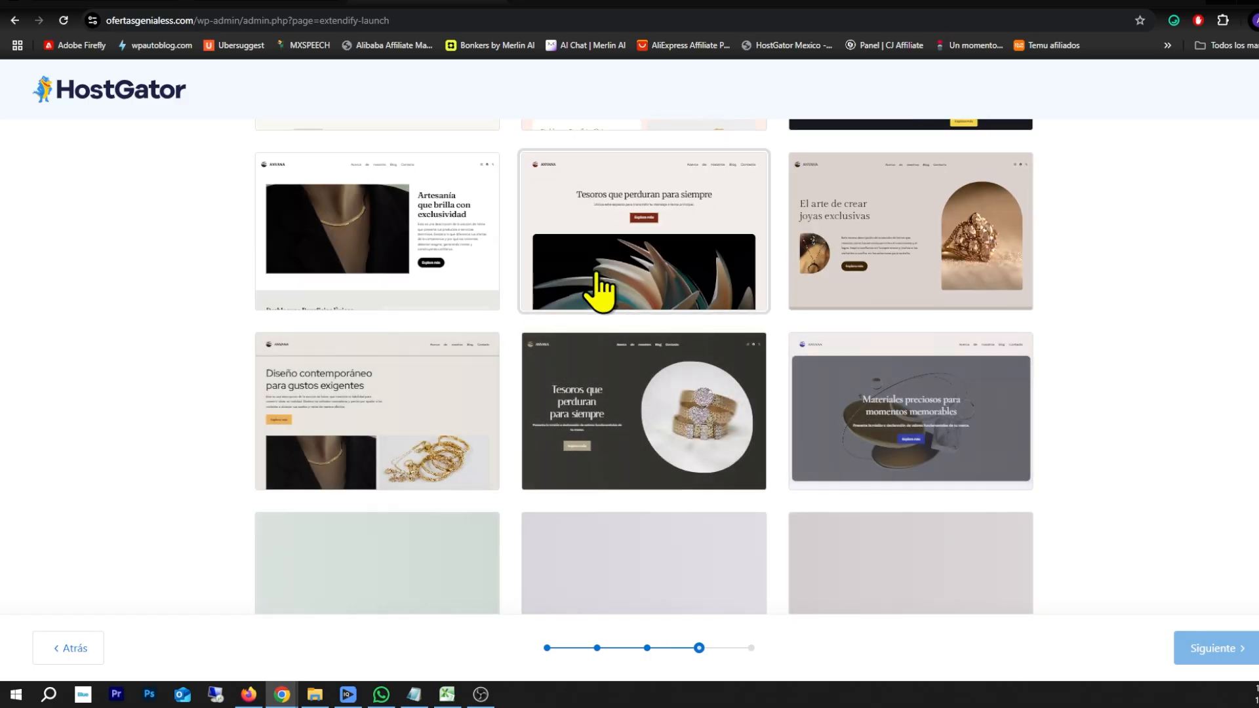
pyautogui.scroll(-4, 721, 328)
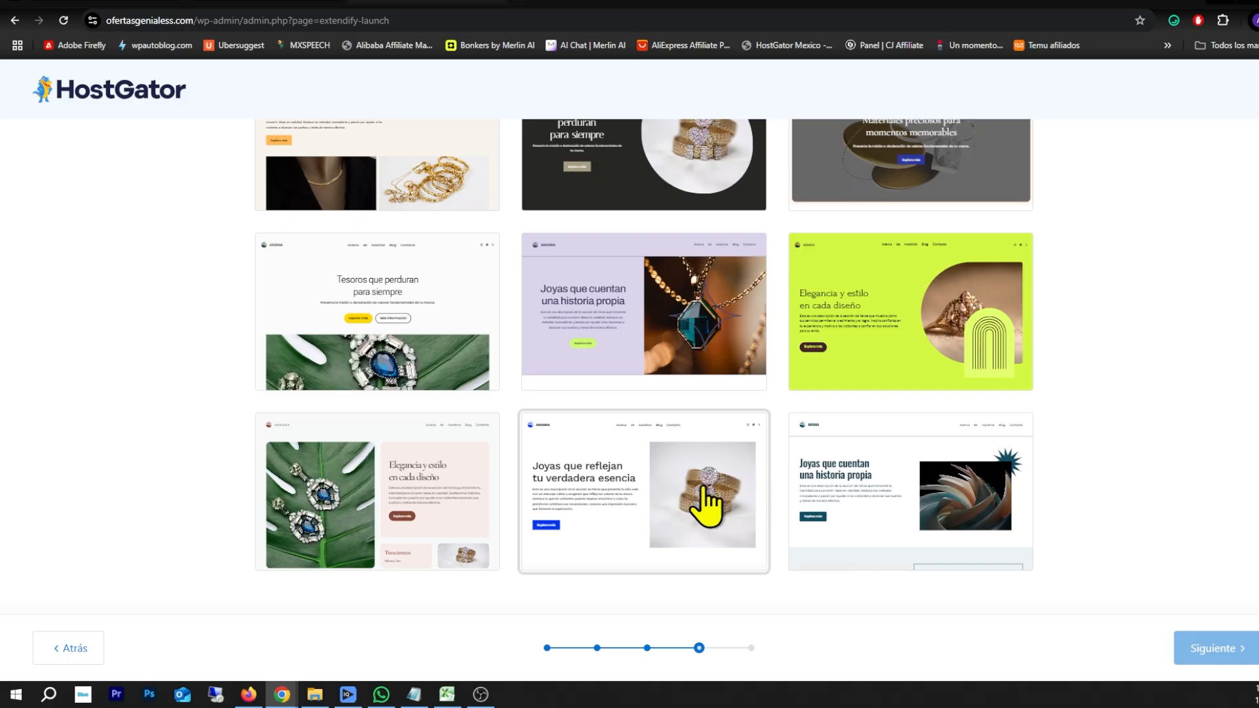
pyautogui.scroll(10, 699, 505)
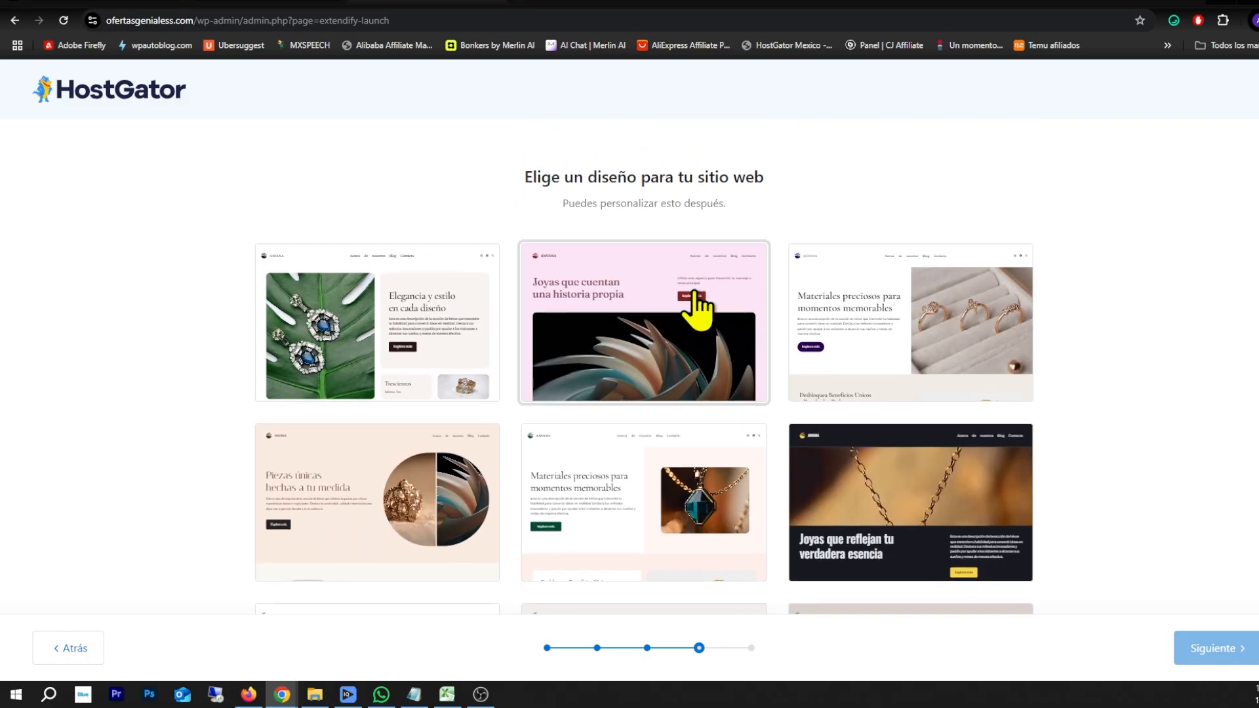
pyautogui.click(389, 321)
pyautogui.click(1203, 643)
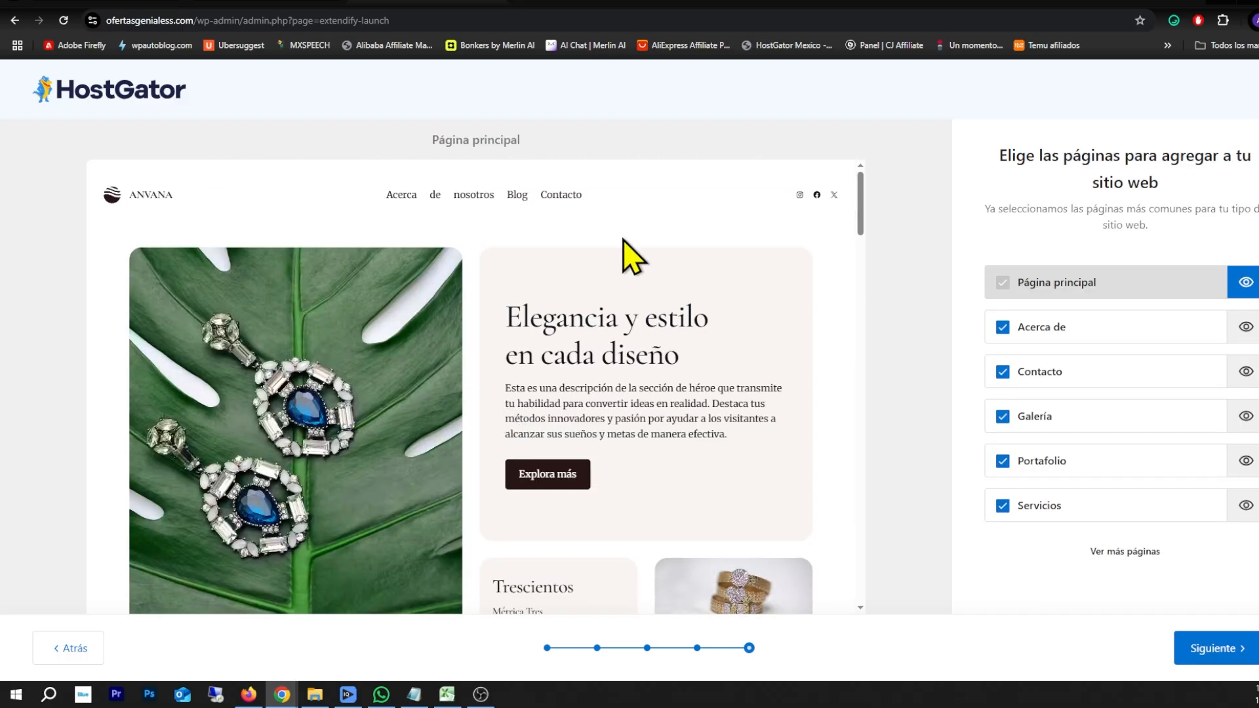
pyautogui.click(1224, 650)
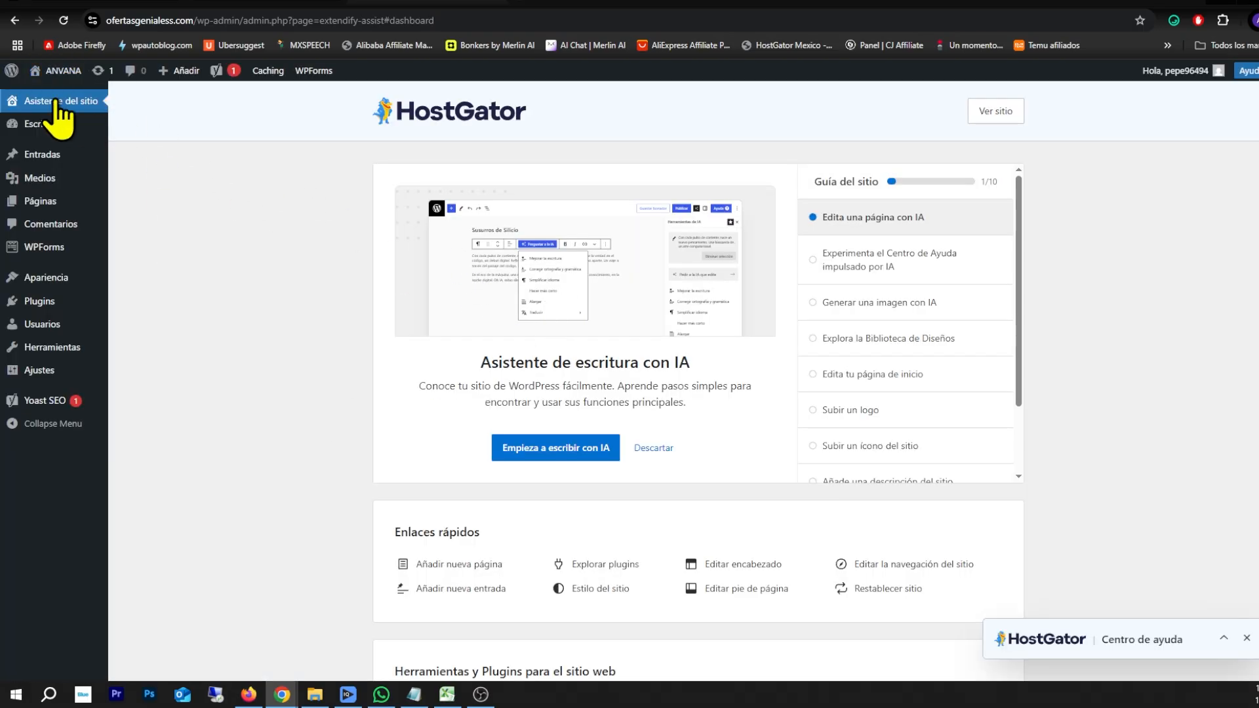
# Preview the live ANVANA homepage on ofertasgenialess.com to the footer, then return to the HostGator dashboard
pyautogui.moveTo(62, 72)
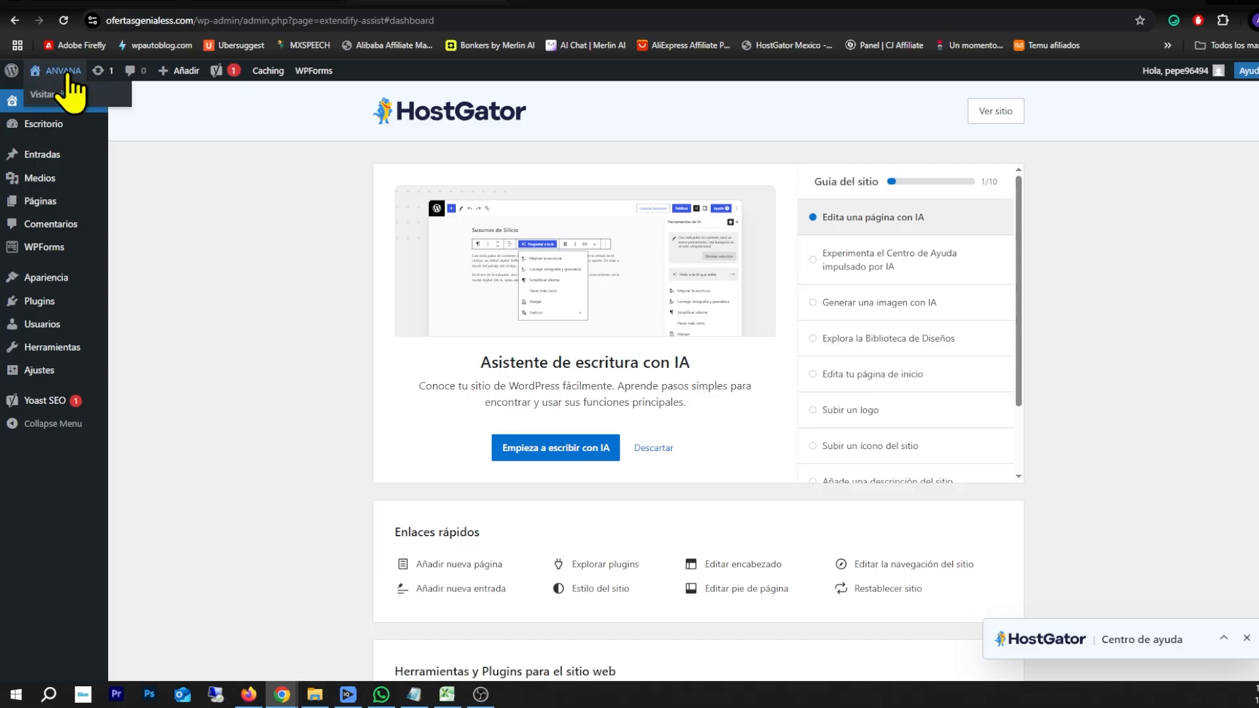
pyautogui.click(48, 95)
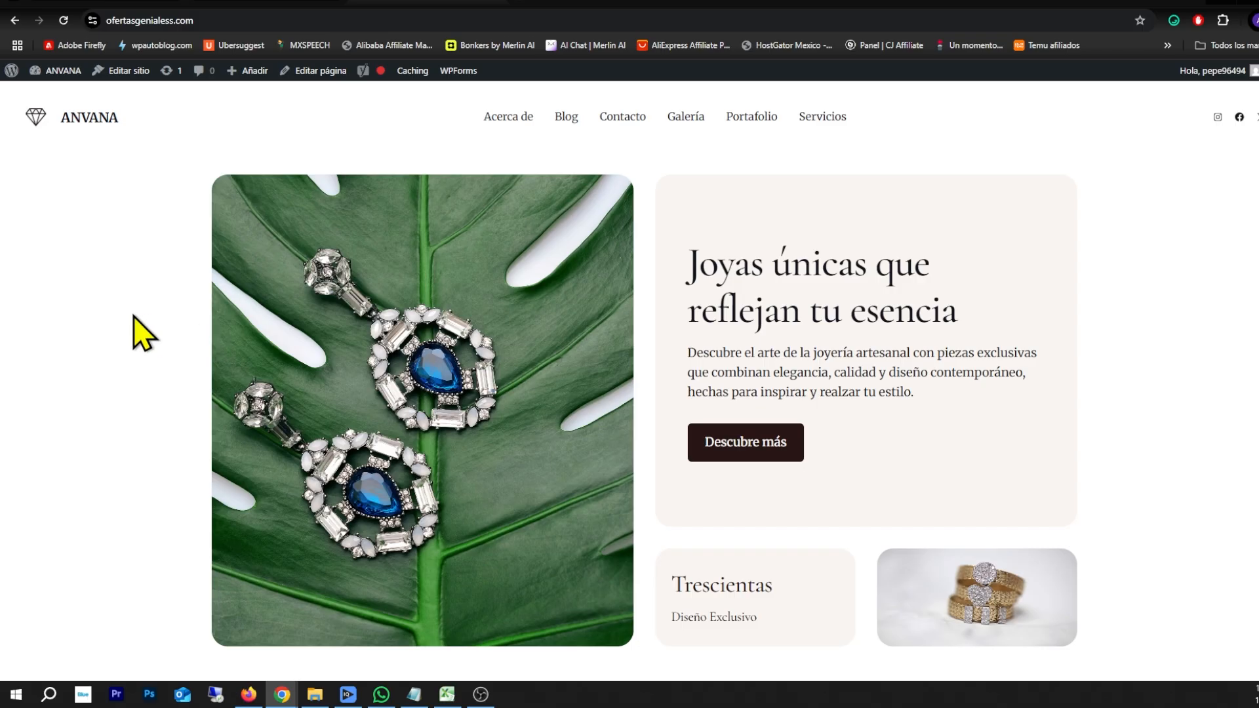
pyautogui.scroll(-20, 787, 324)
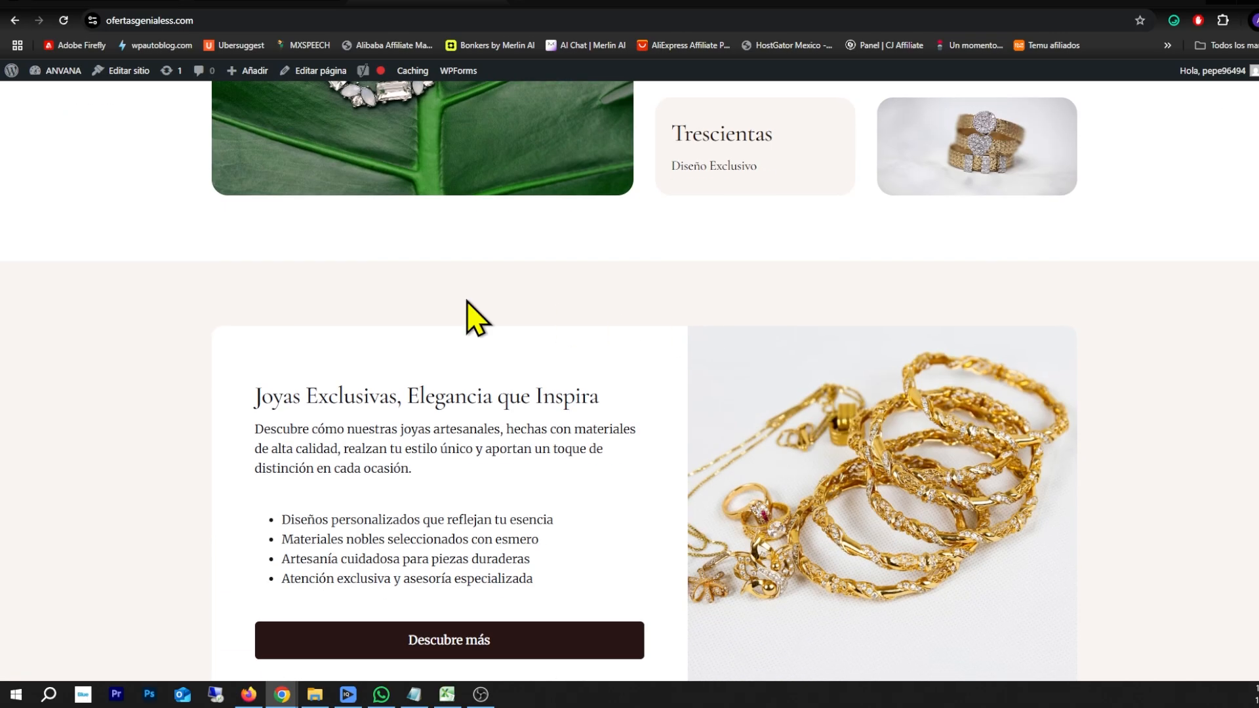
pyautogui.scroll(5, 230, 313)
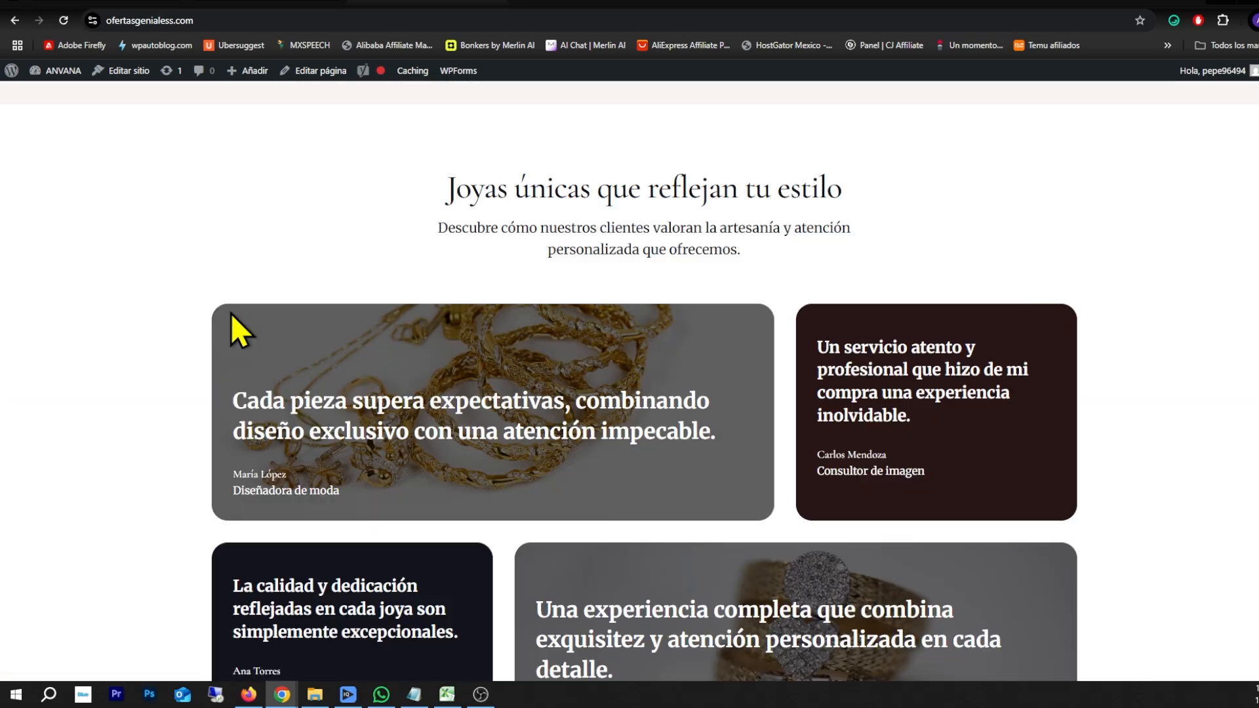
pyautogui.scroll(-15, 231, 313)
pyautogui.scroll(-5, 230, 314)
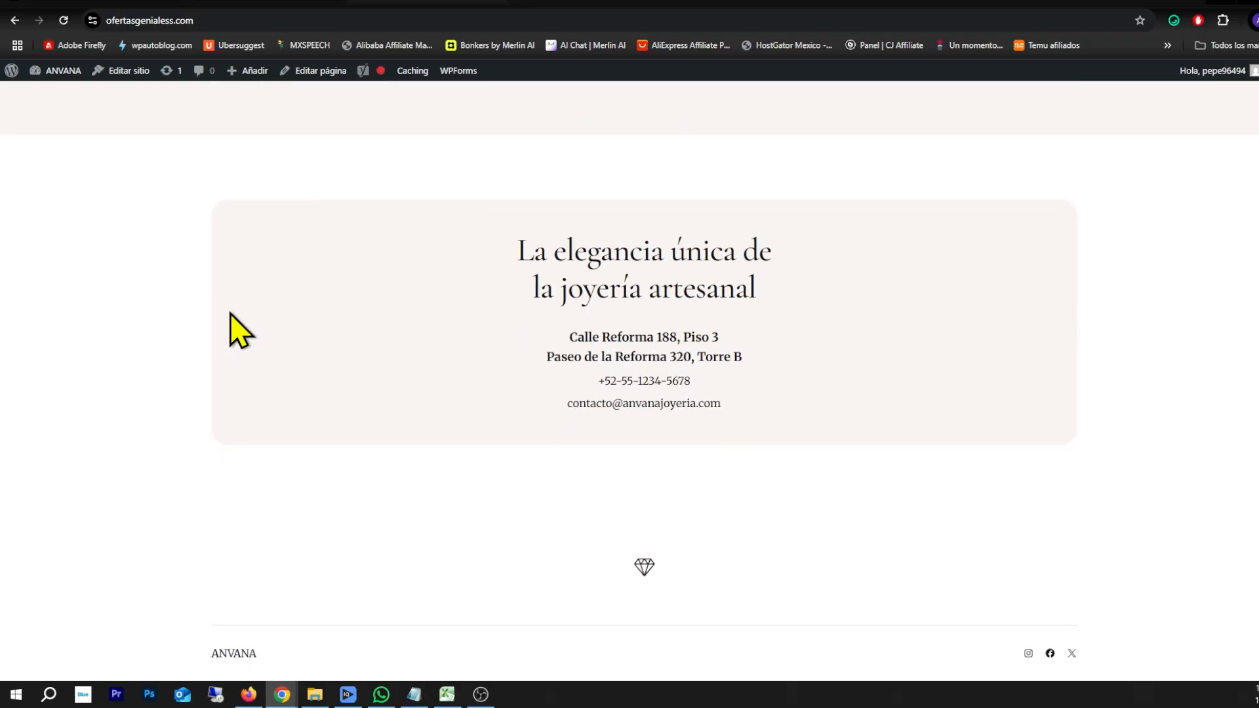
pyautogui.scroll(20, 230, 321)
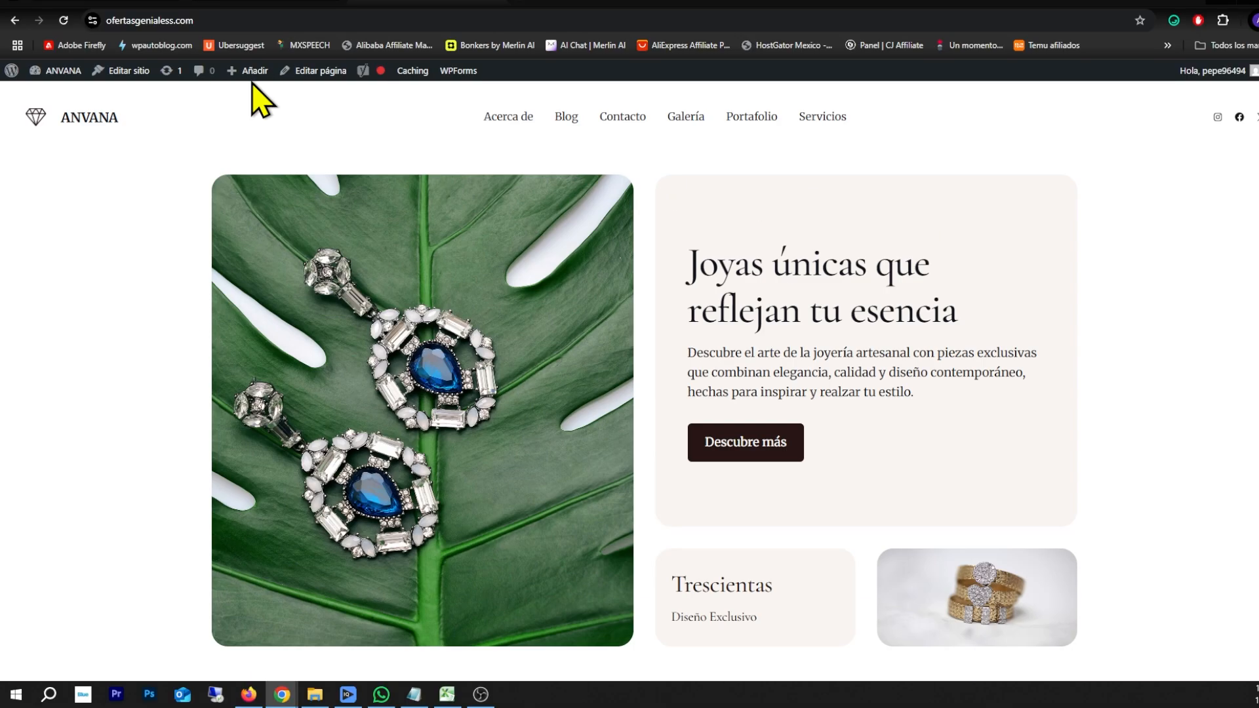
pyautogui.click(286, 5)
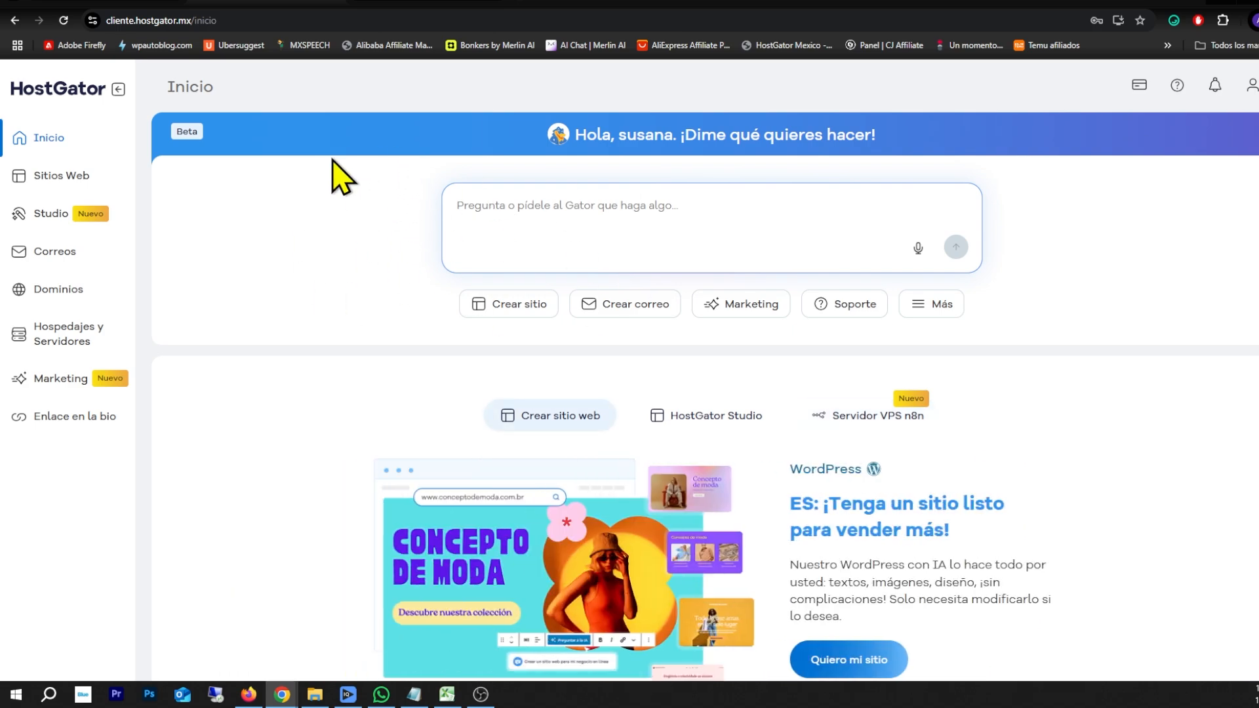
# Check the Sitios Web list, then go to Studio and bring up the Studio Pro trial offer
pyautogui.click(54, 180)
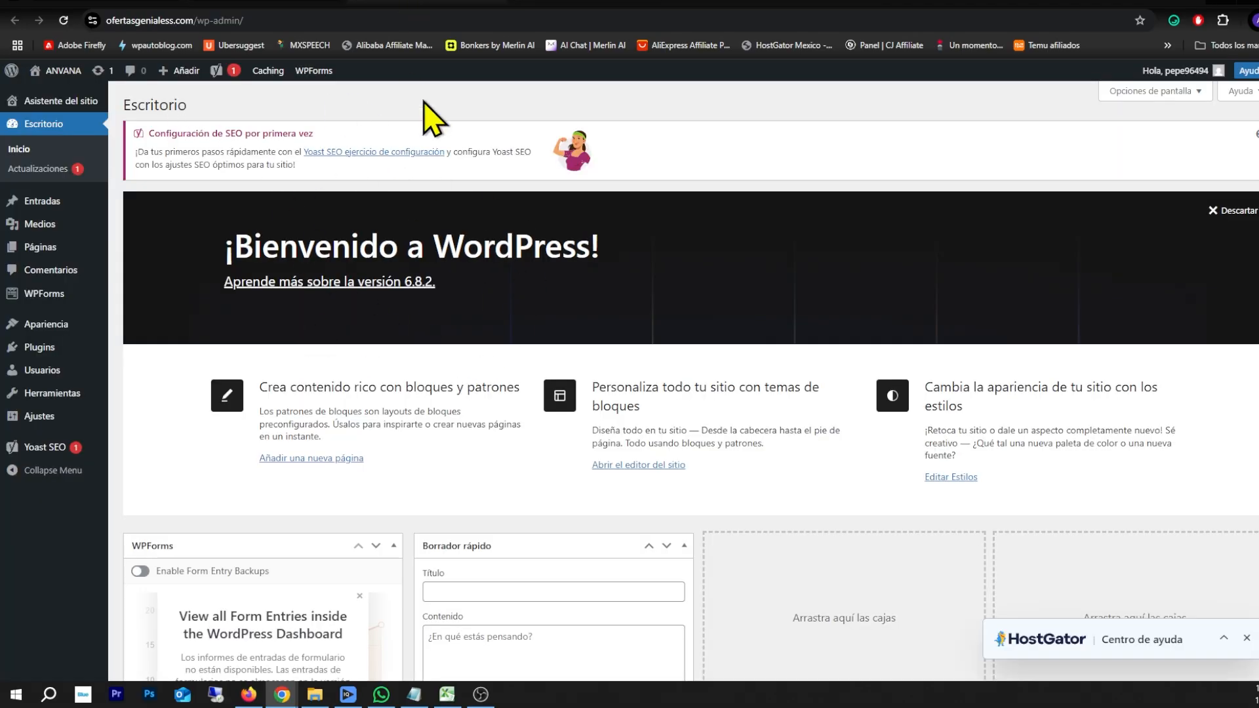
pyautogui.click(419, 7)
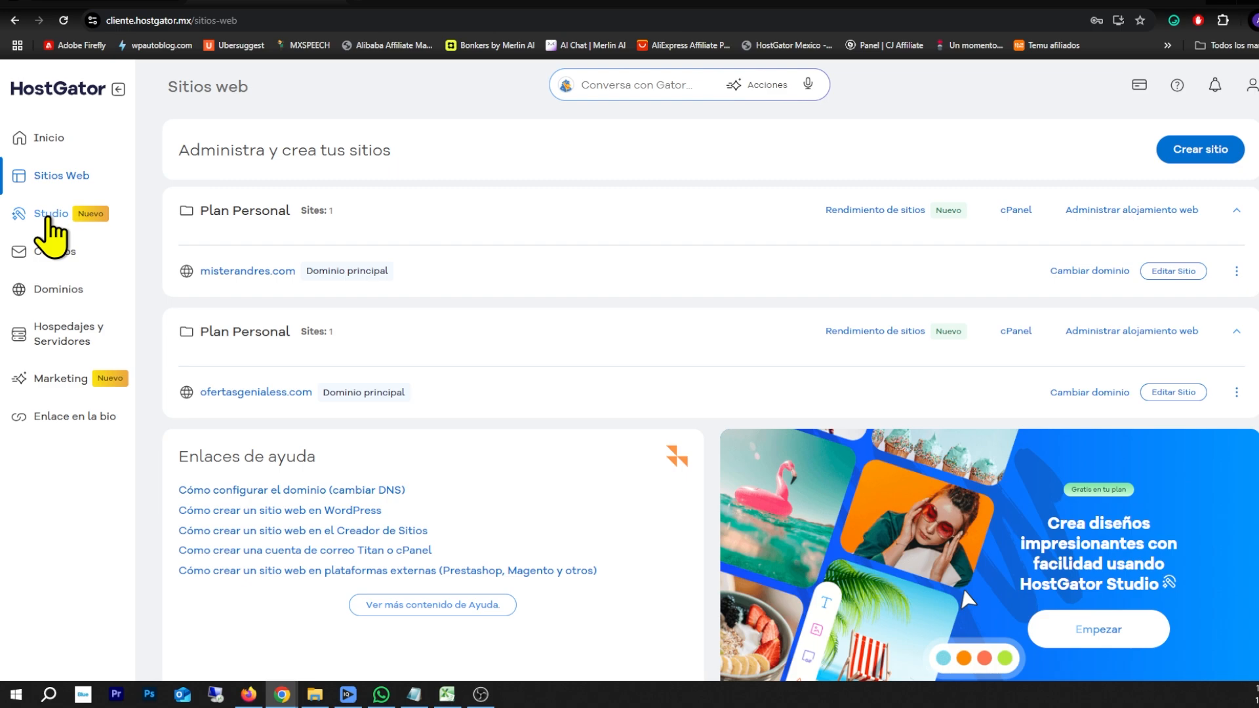
pyautogui.click(47, 219)
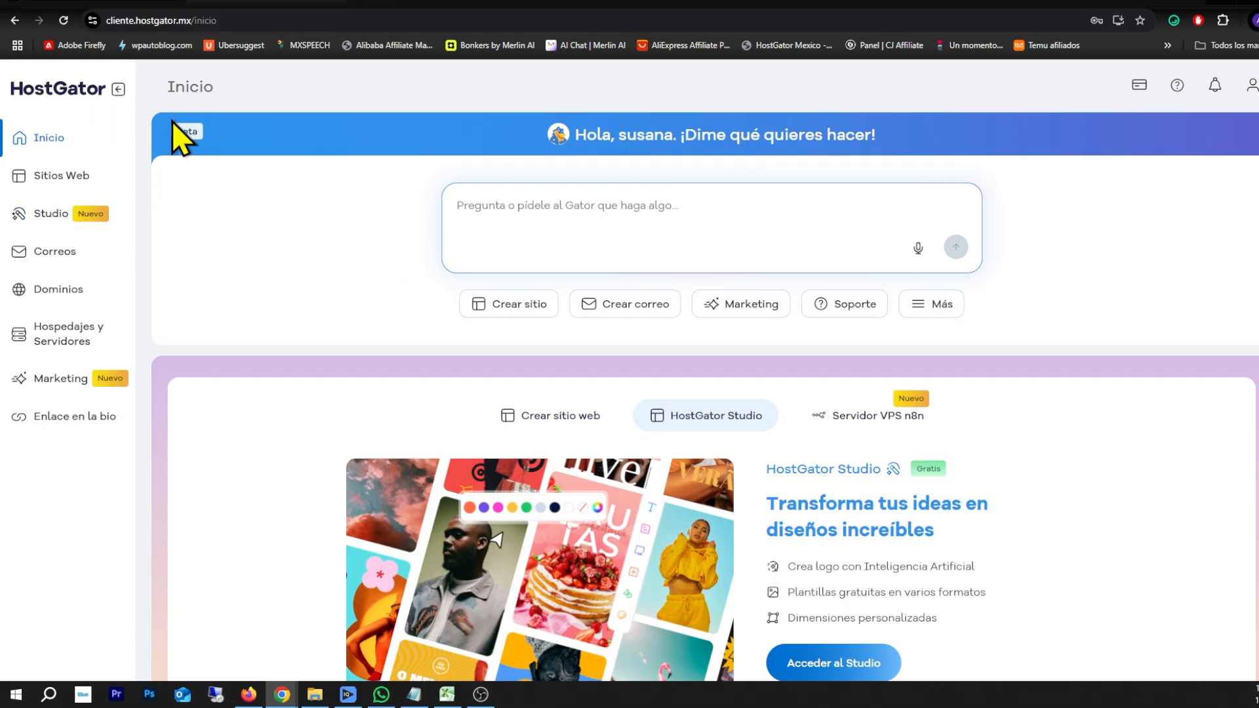
pyautogui.scroll(-3, 478, 337)
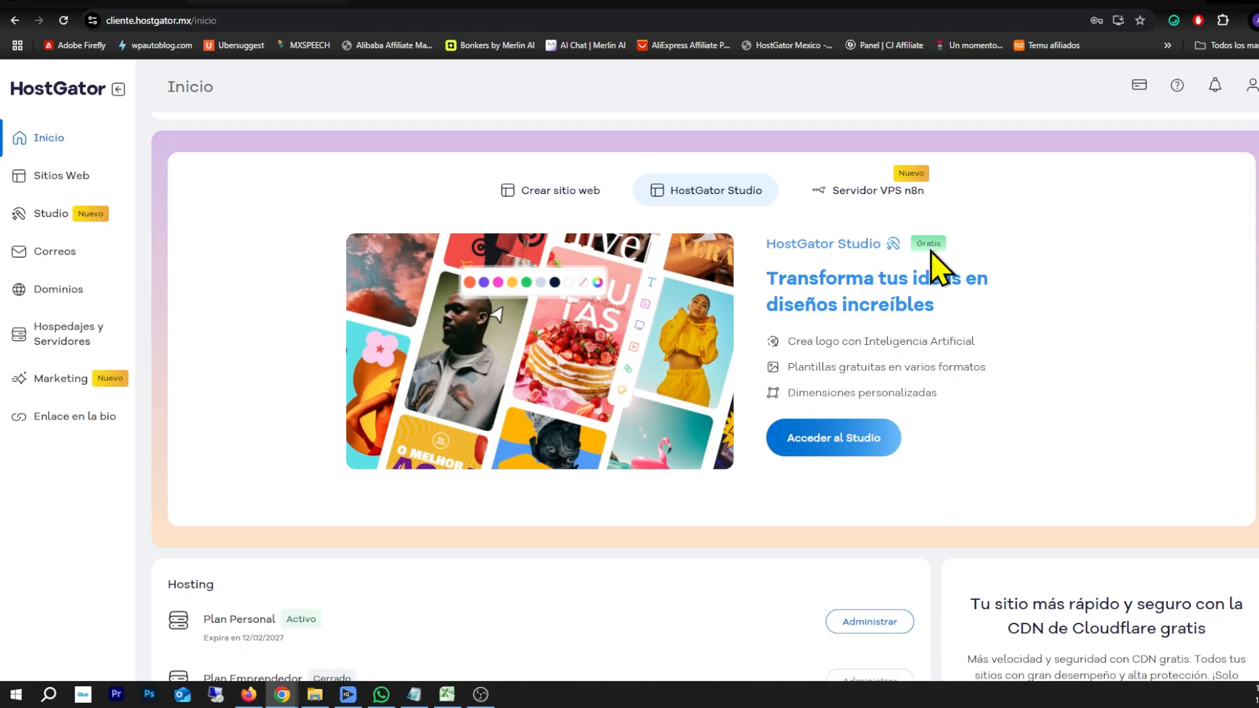
pyautogui.click(819, 447)
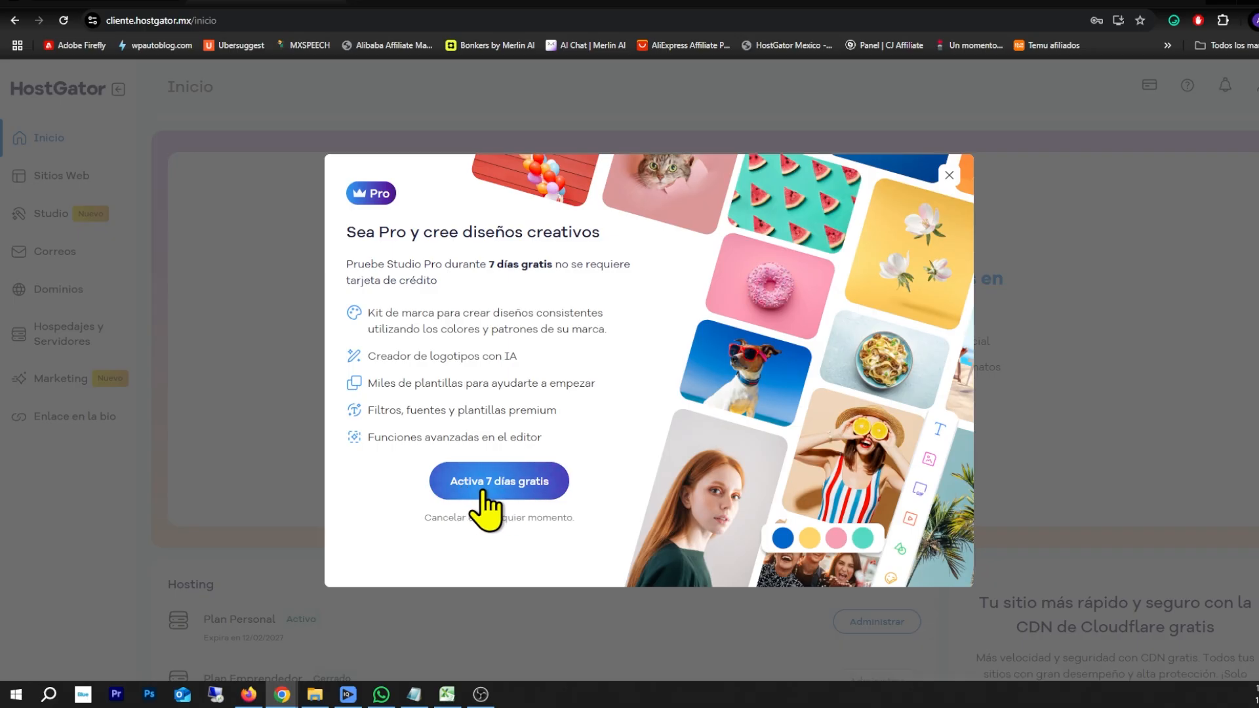
# Activate the free 7-day Studio Pro trial with the no-credit-card option
pyautogui.click(505, 502)
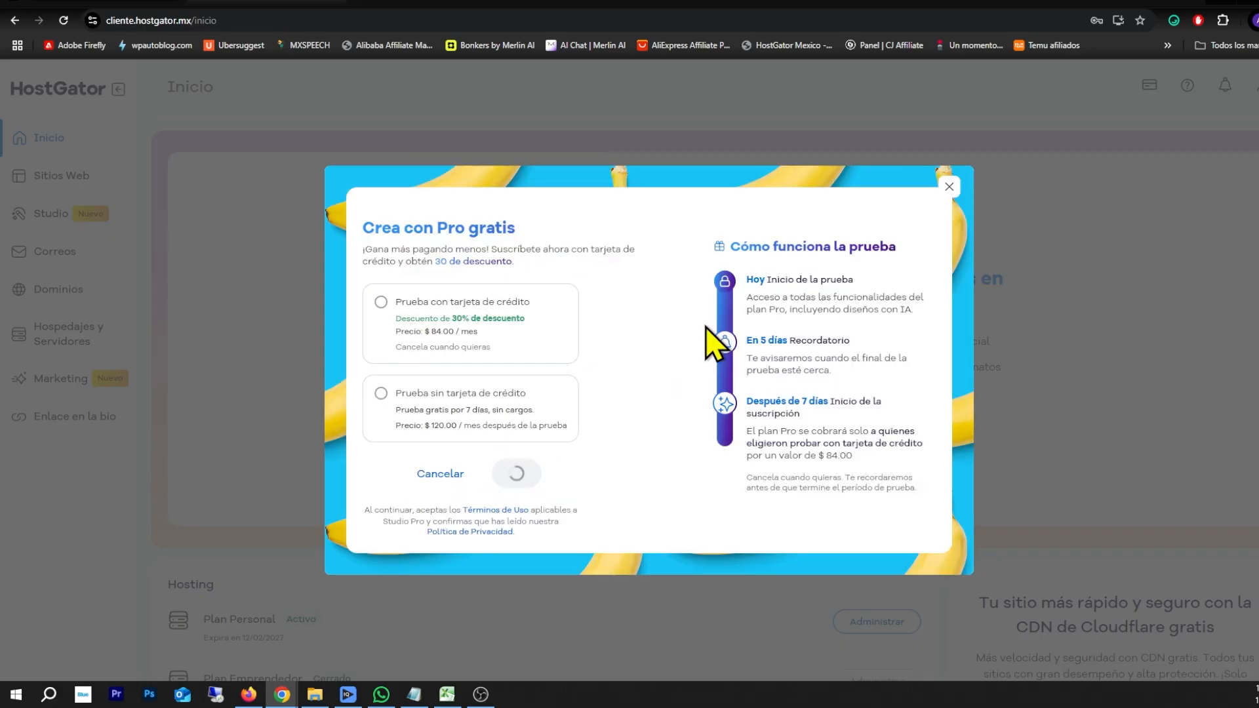
pyautogui.click(404, 414)
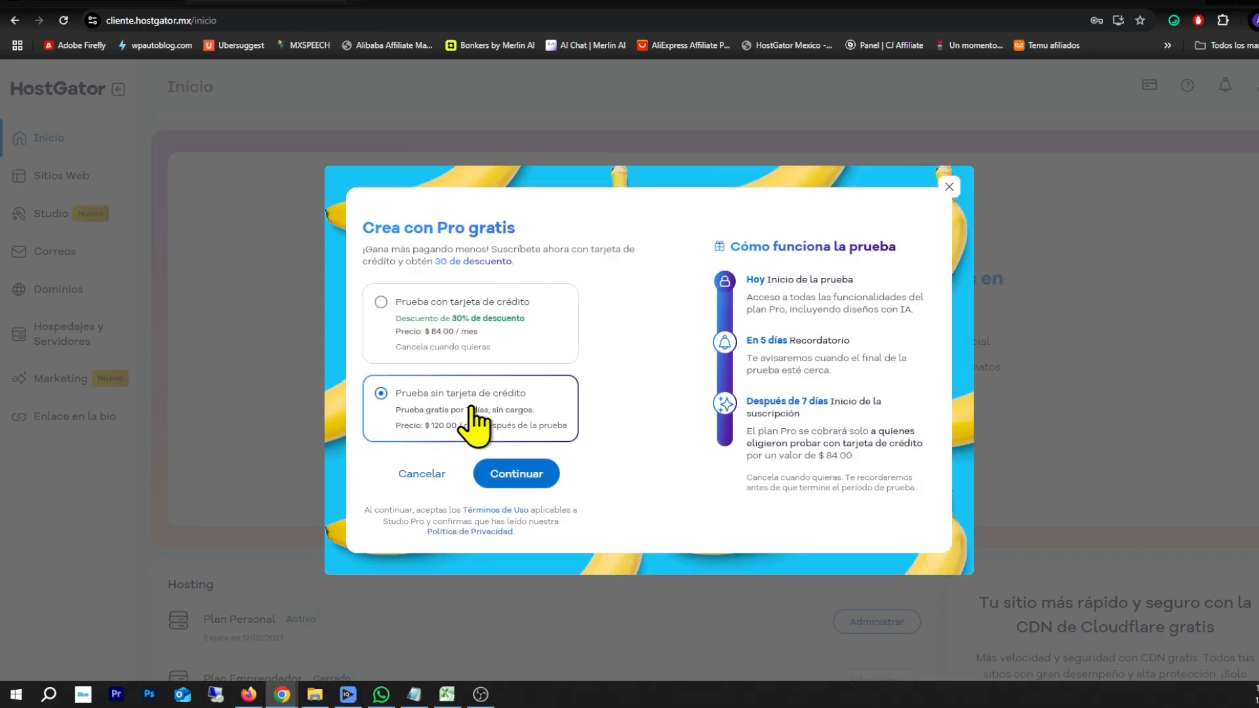
pyautogui.click(518, 474)
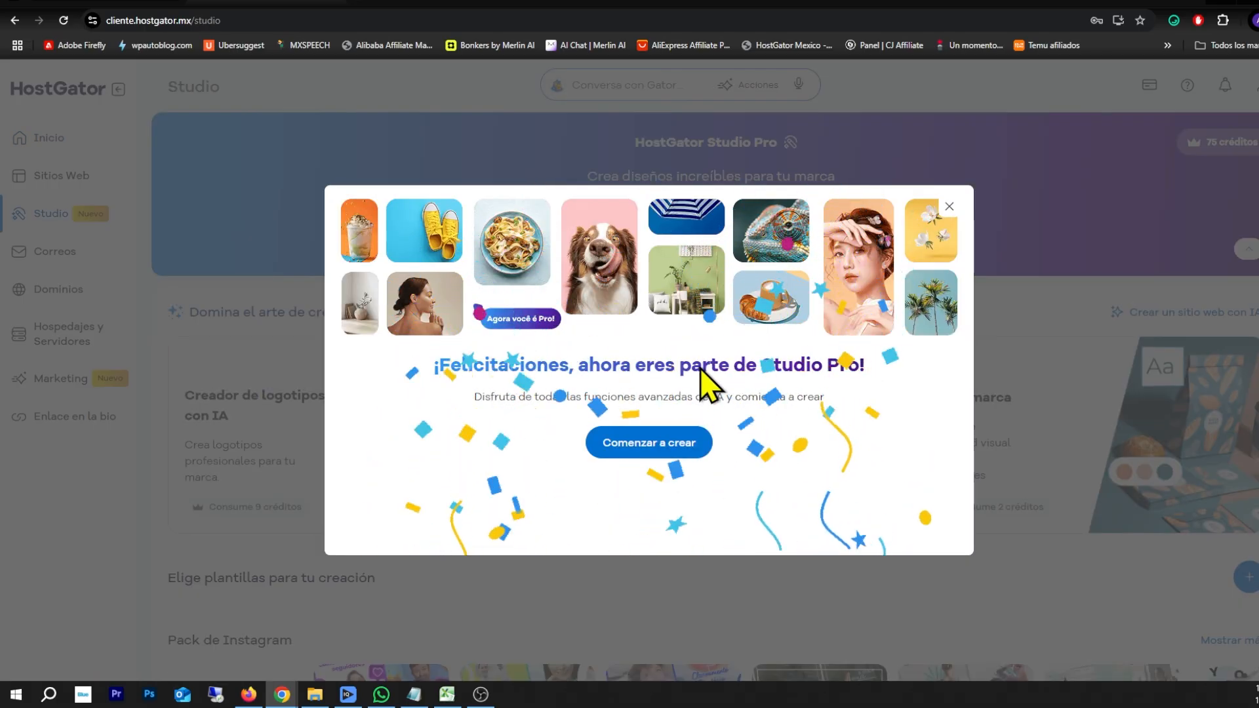
pyautogui.click(664, 448)
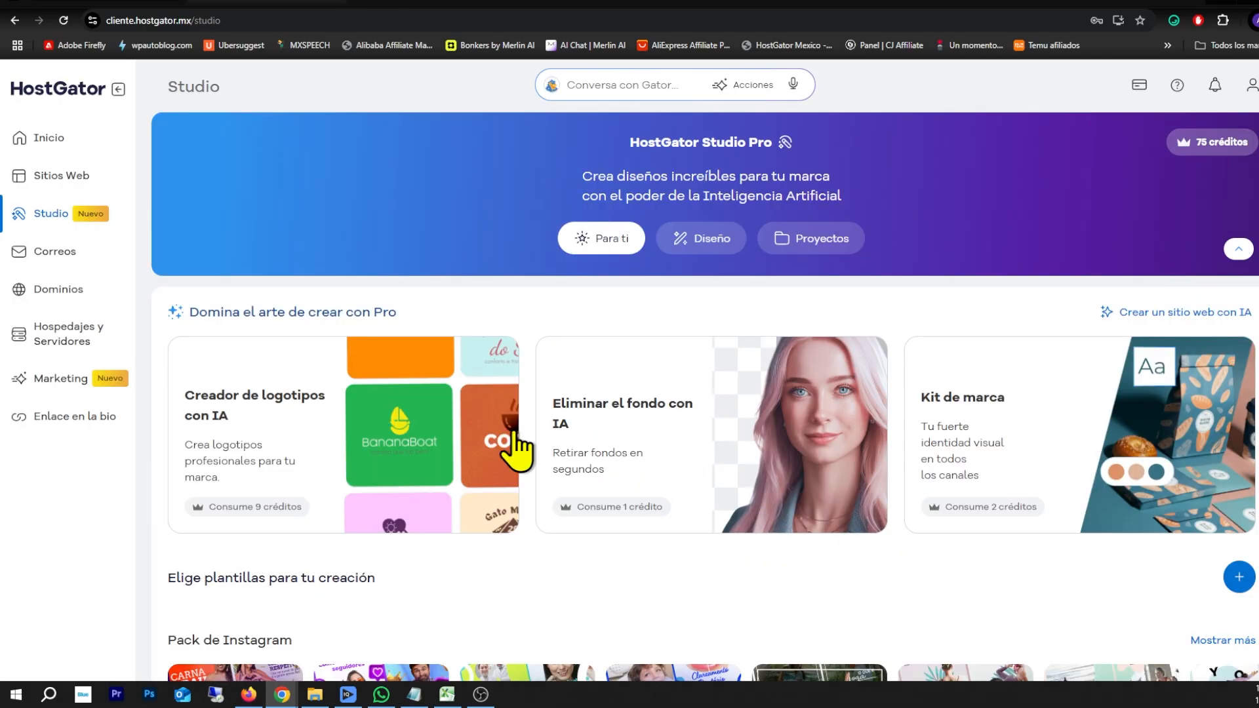
# Look over the AI logo creator's brand name, description and category fields, then go back to Inicio
pyautogui.scroll(-3, 379, 433)
pyautogui.scroll(3, 379, 446)
pyautogui.scroll(-3, 379, 441)
pyautogui.scroll(3, 376, 441)
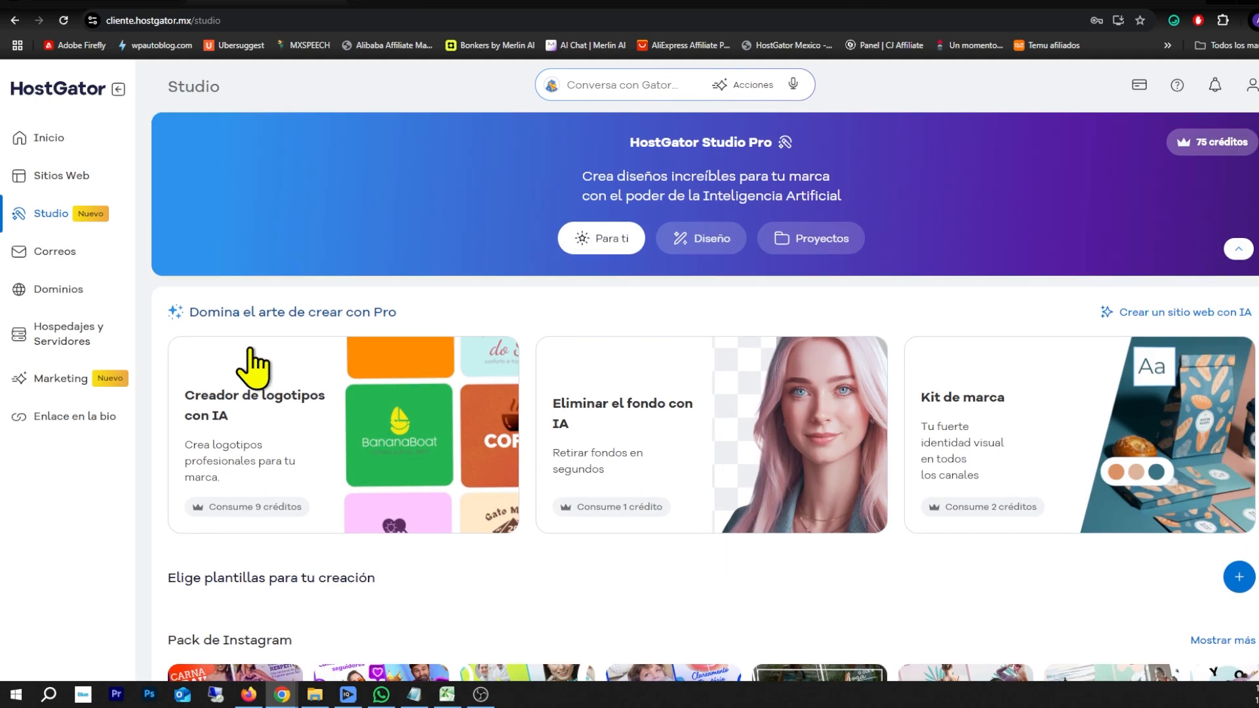
pyautogui.click(288, 430)
pyautogui.click(572, 265)
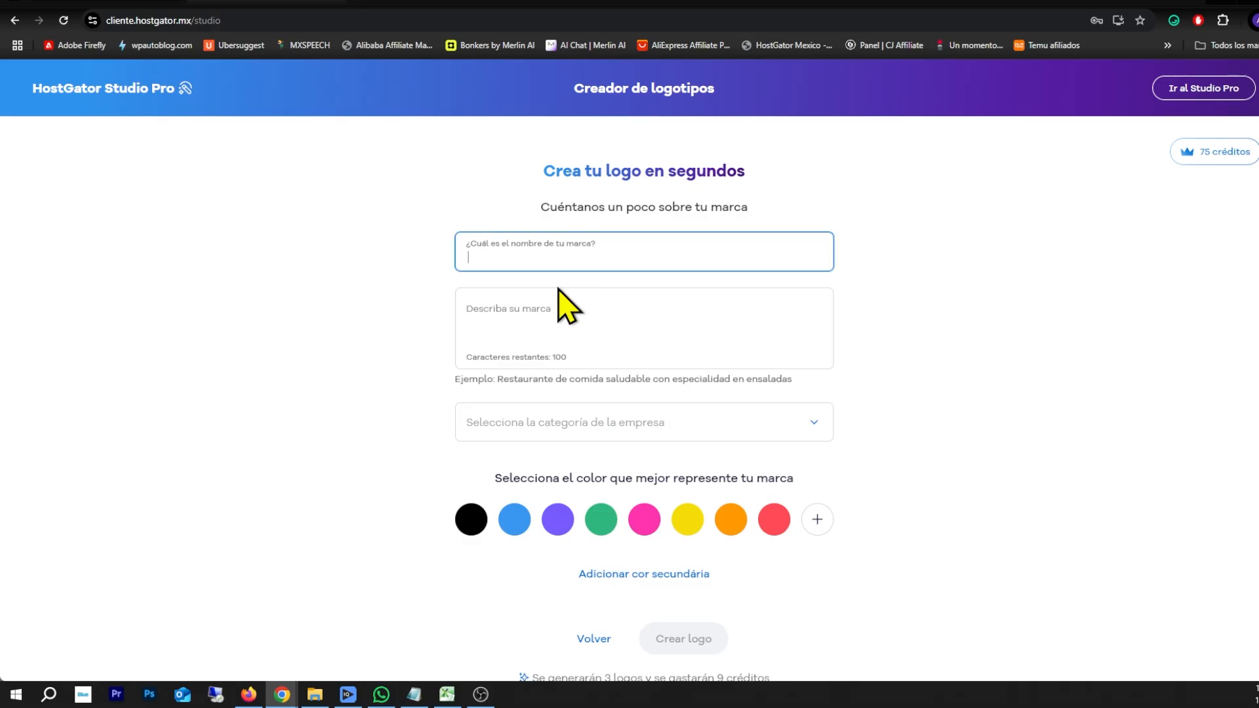
pyautogui.click(562, 325)
pyautogui.click(575, 426)
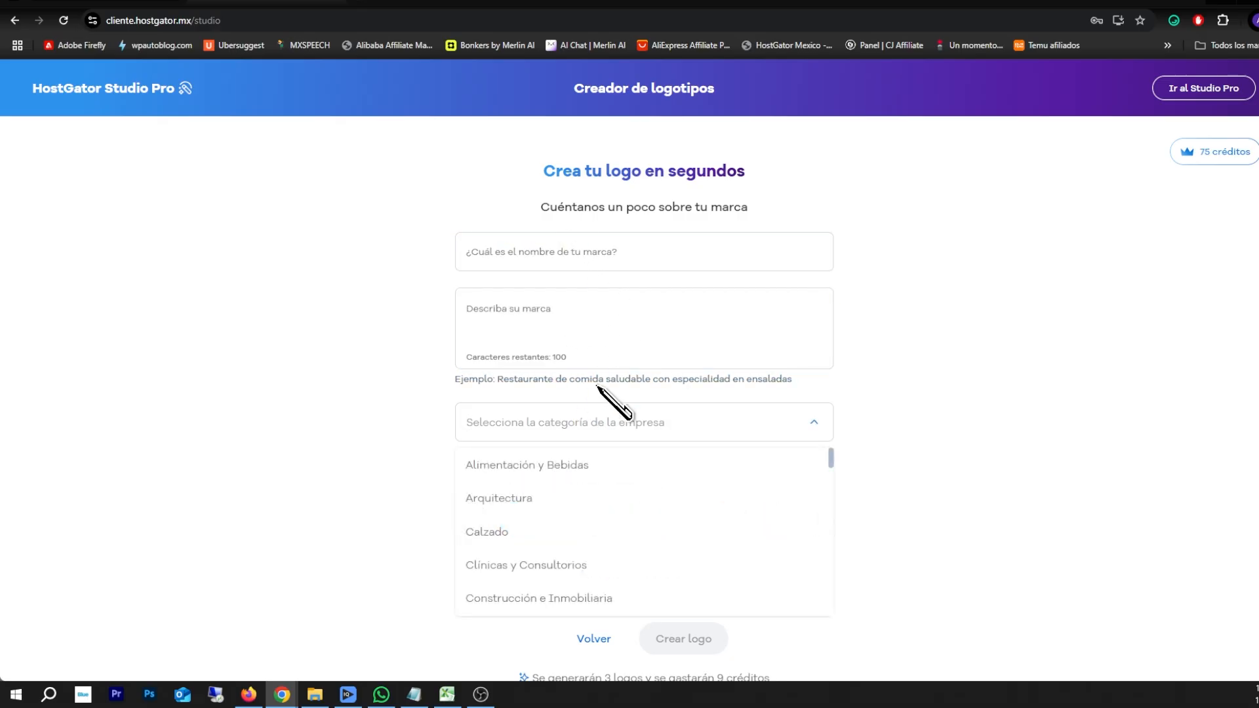
pyautogui.click(14, 20)
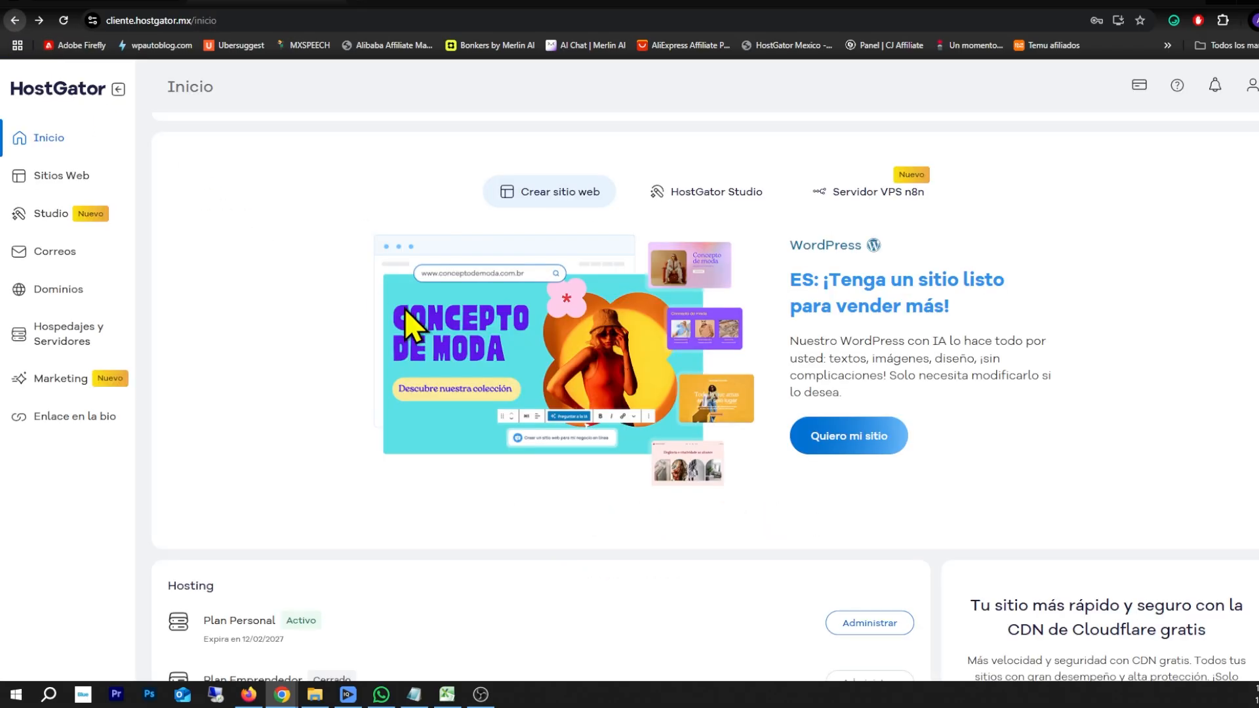
pyautogui.scroll(-6, 459, 377)
pyautogui.scroll(10, 450, 379)
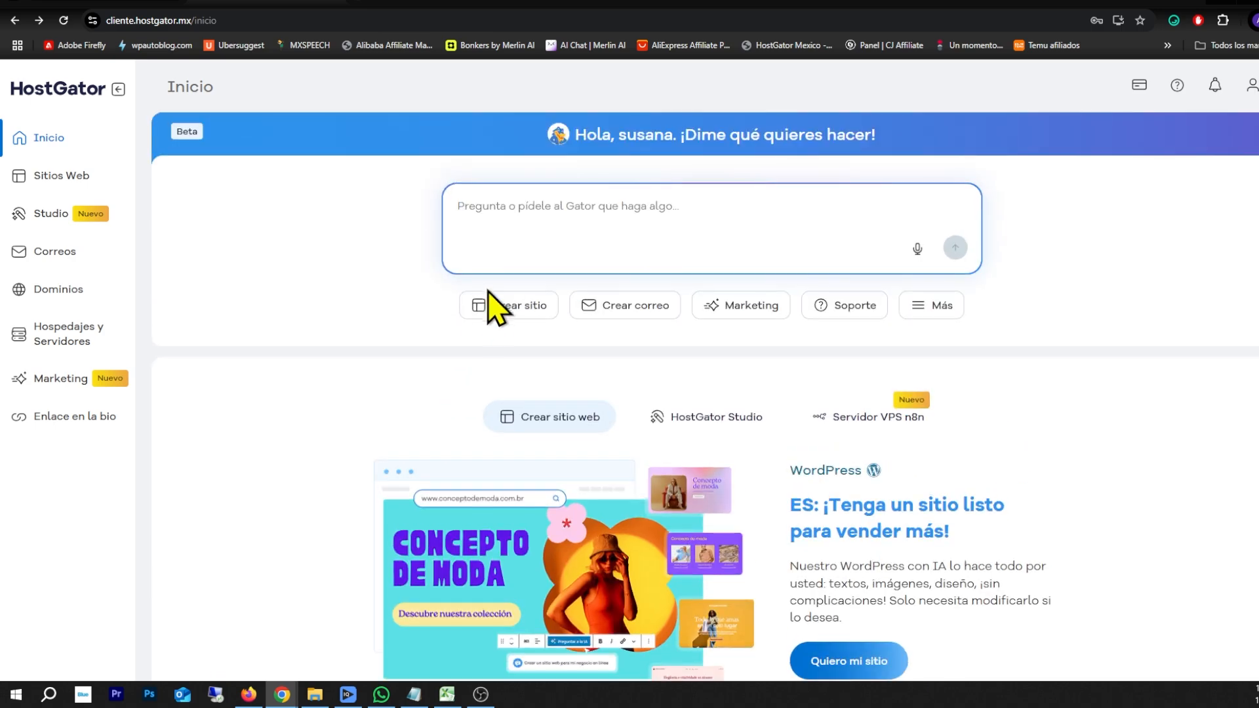
pyautogui.scroll(-3, 500, 303)
pyautogui.scroll(3, 834, 327)
pyautogui.scroll(-3, 801, 374)
# Go to Correos and open mailbox management for ofertasgenialess.com, showing its two existing accounts
pyautogui.click(55, 255)
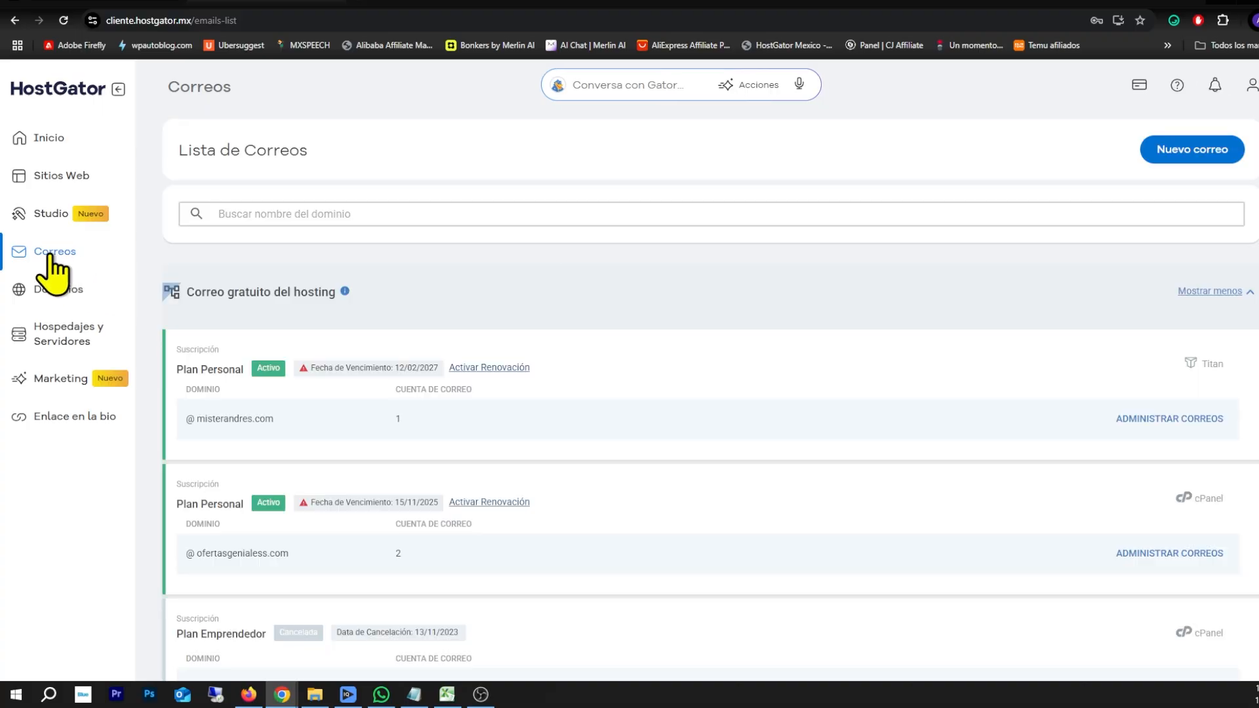
pyautogui.scroll(-3, 370, 288)
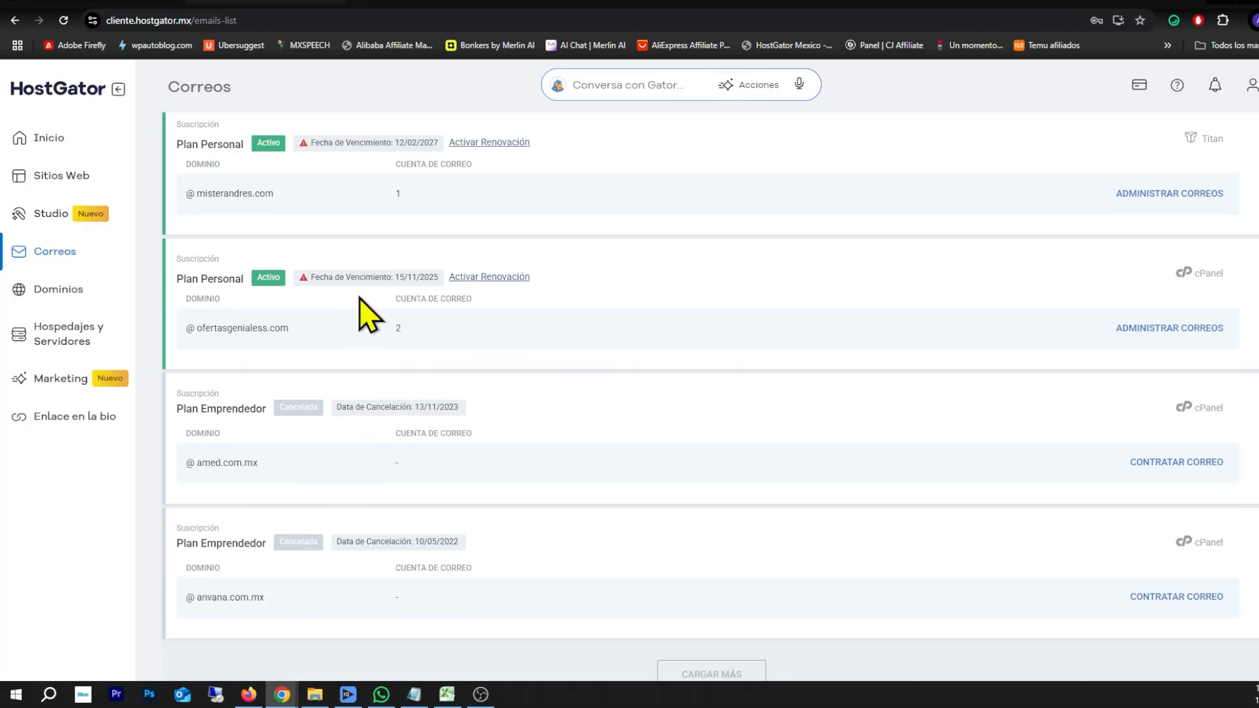
pyautogui.scroll(-2, 360, 300)
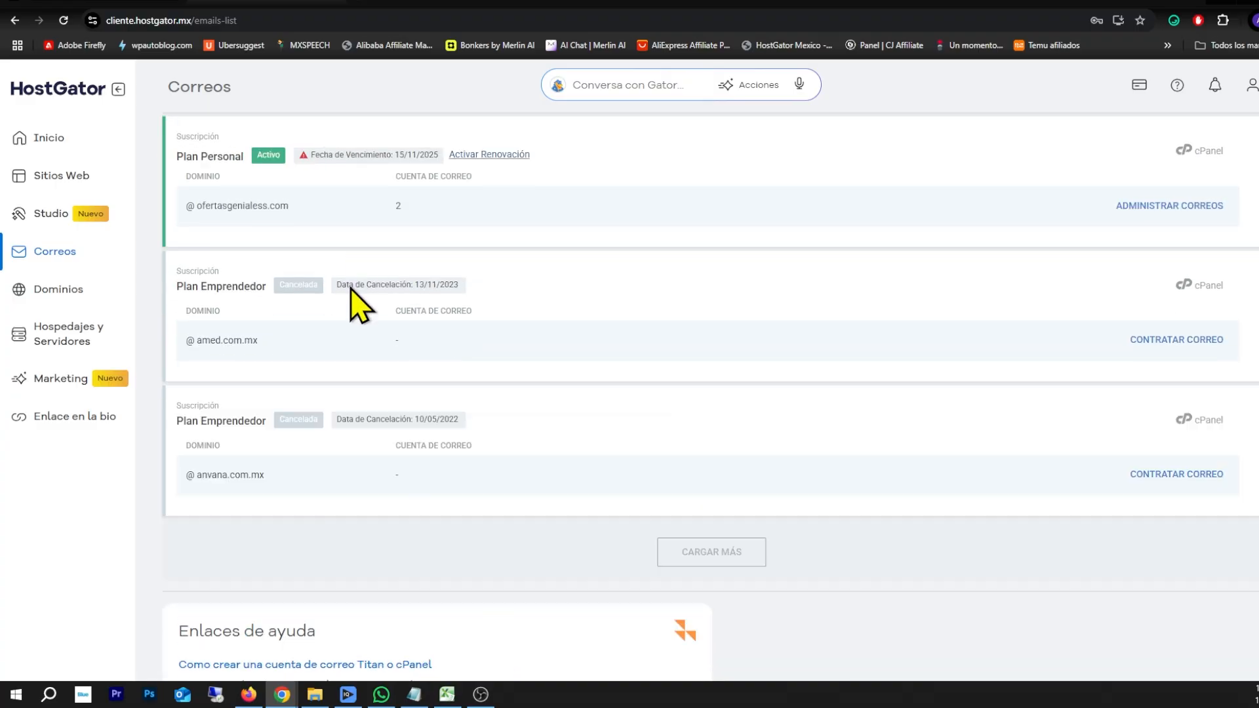
pyautogui.scroll(2, 282, 303)
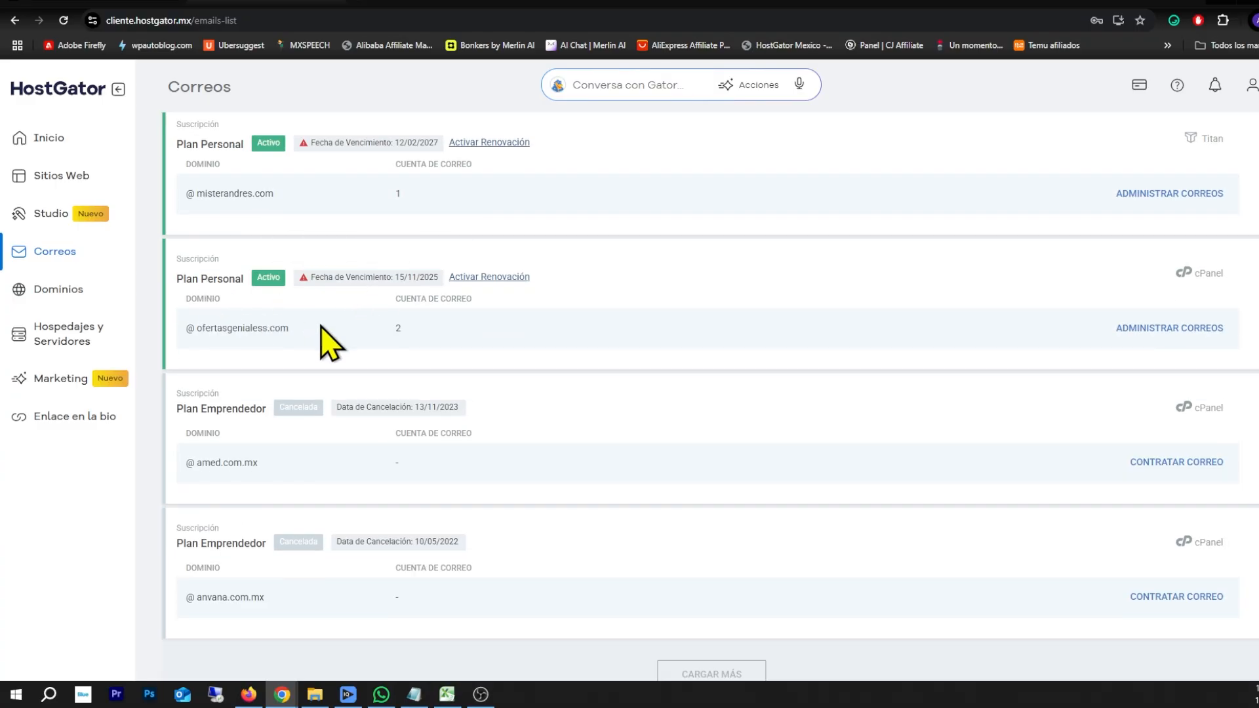
pyautogui.click(1164, 331)
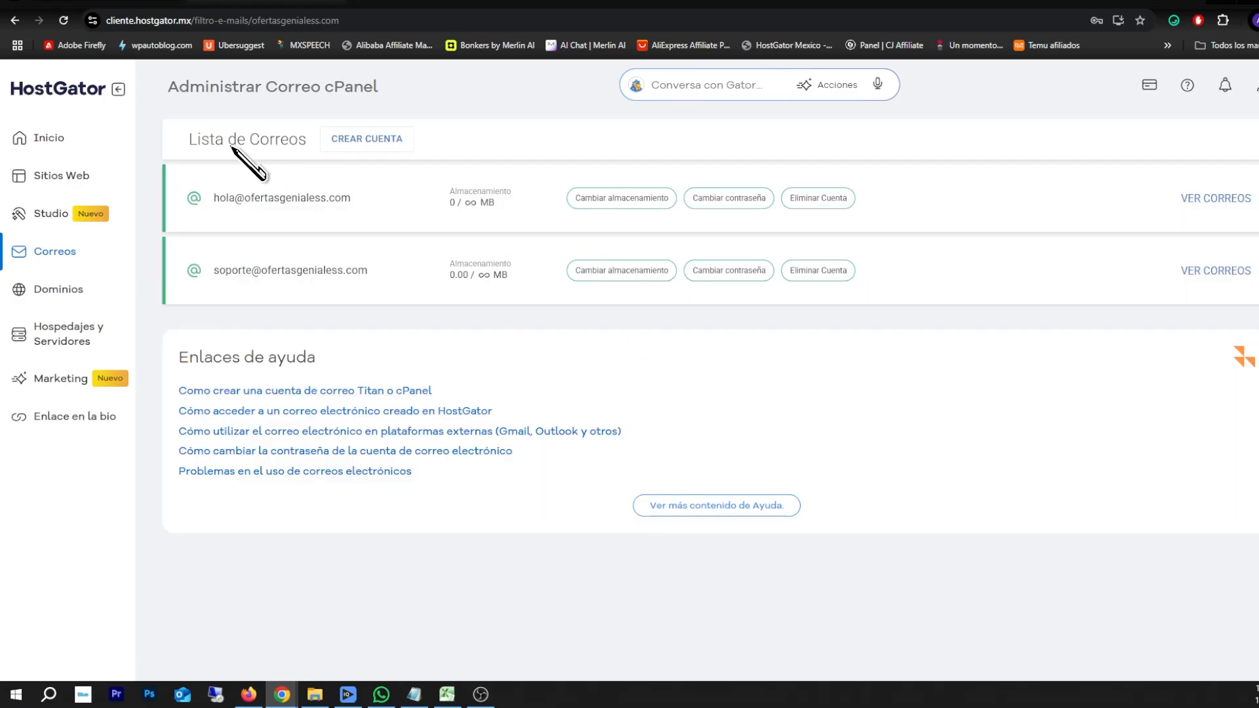
pyautogui.click(367, 140)
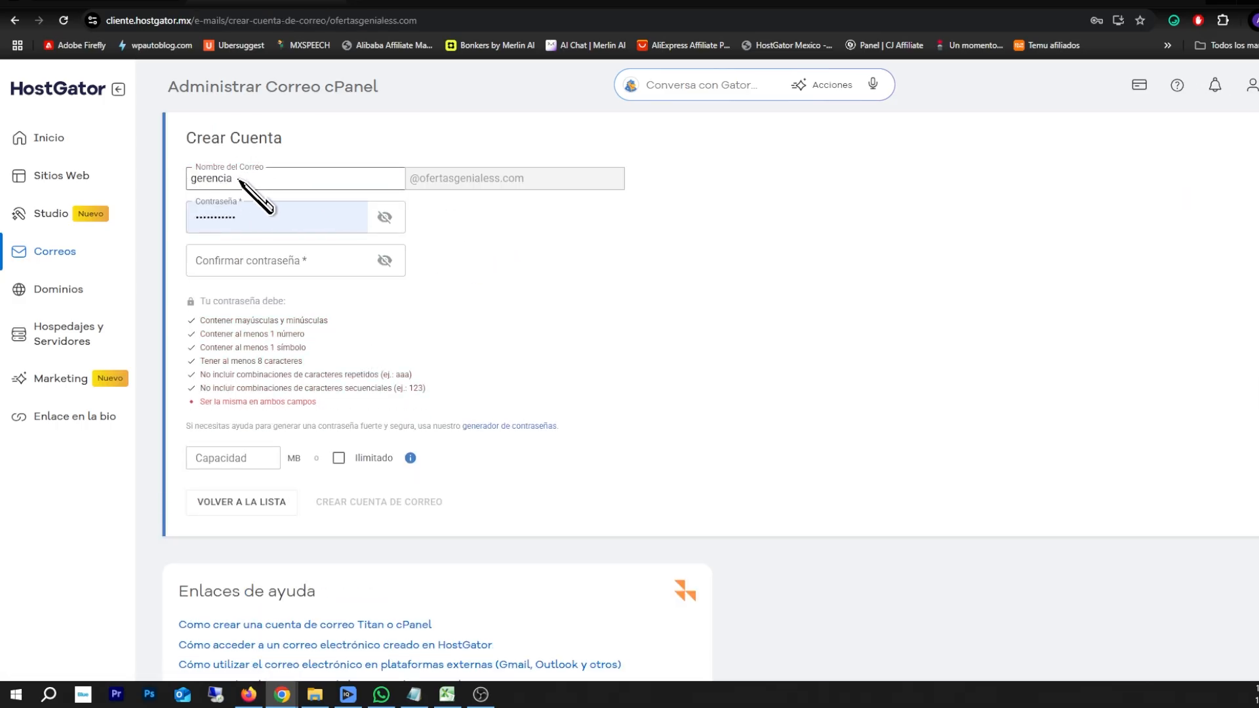
pyautogui.click(233, 226)
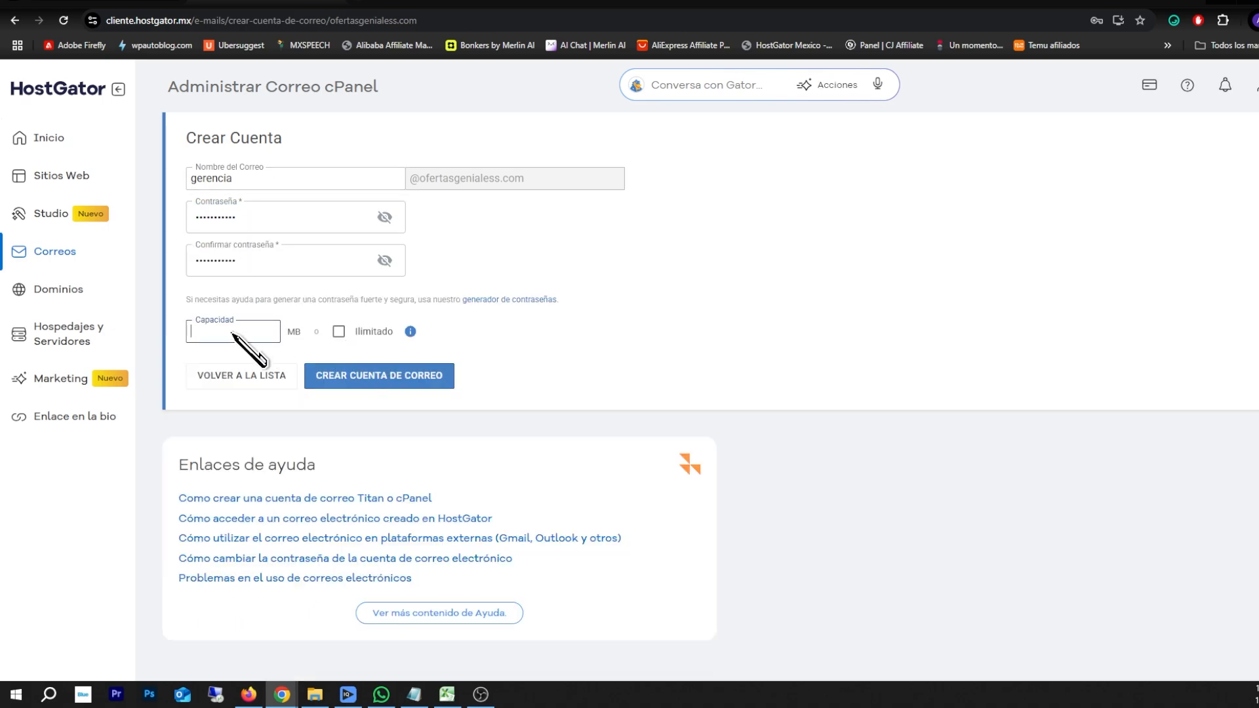
pyautogui.click(356, 383)
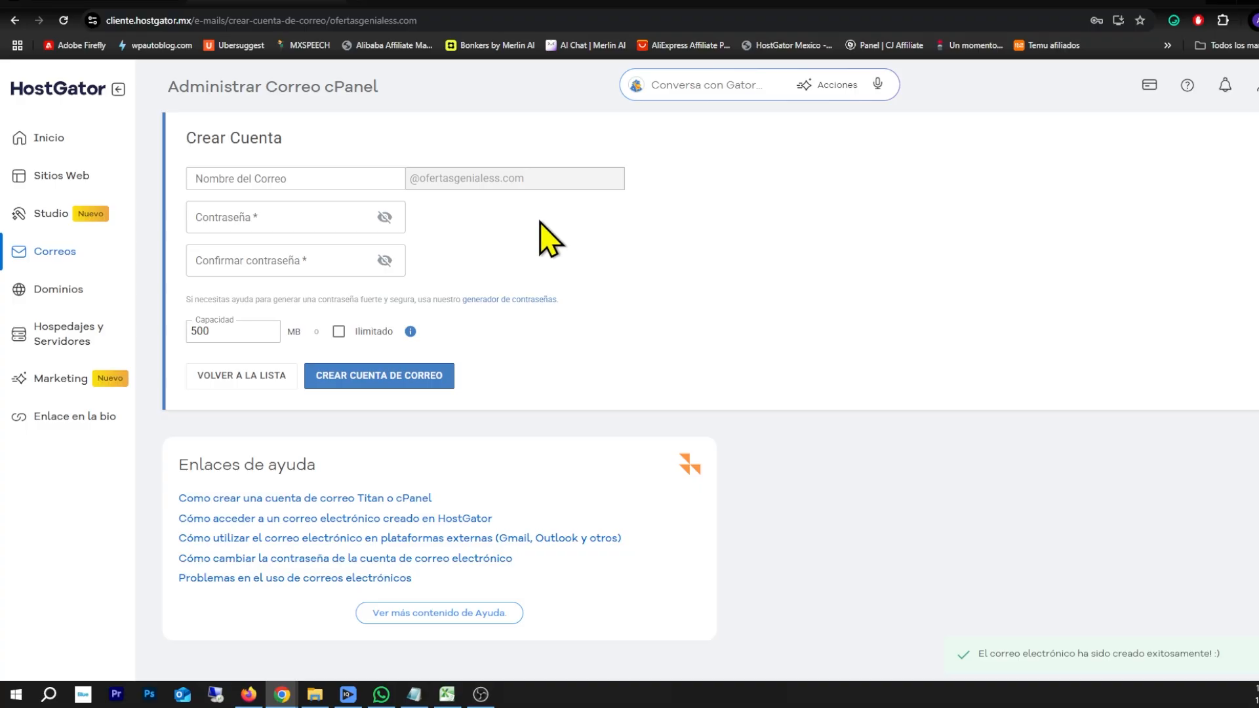
pyautogui.click(56, 253)
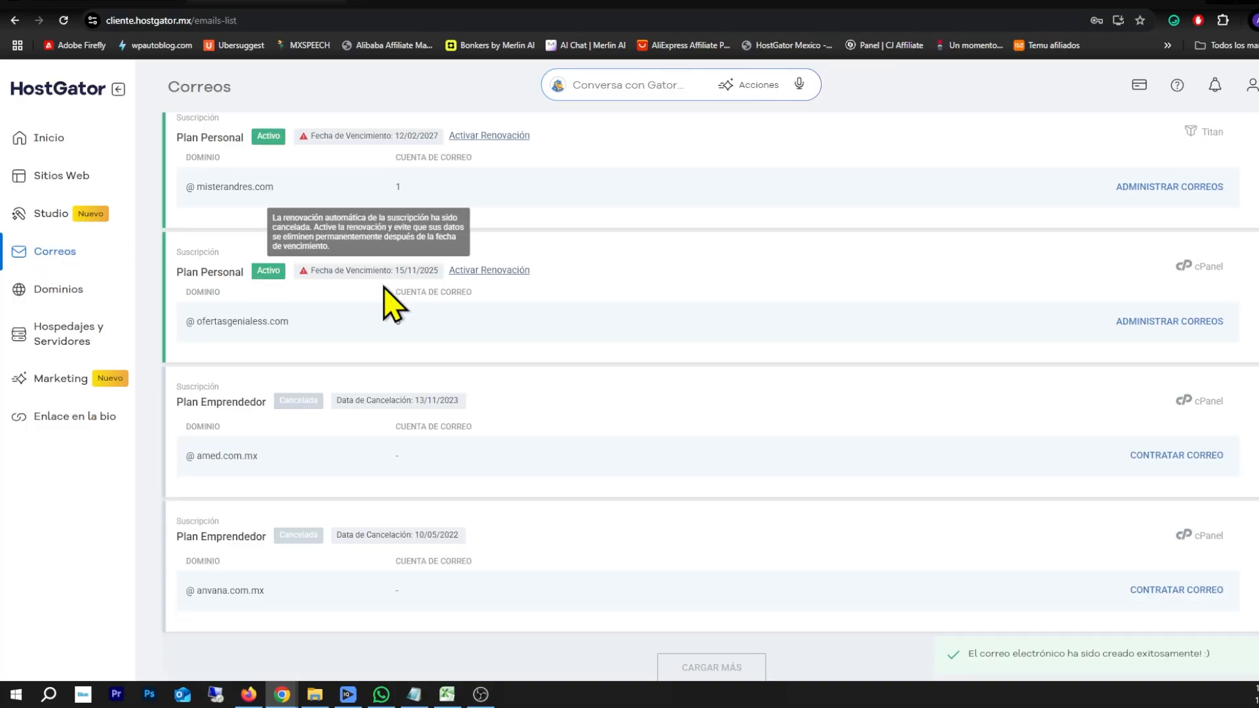
pyautogui.scroll(-3, 383, 288)
pyautogui.scroll(3, 382, 269)
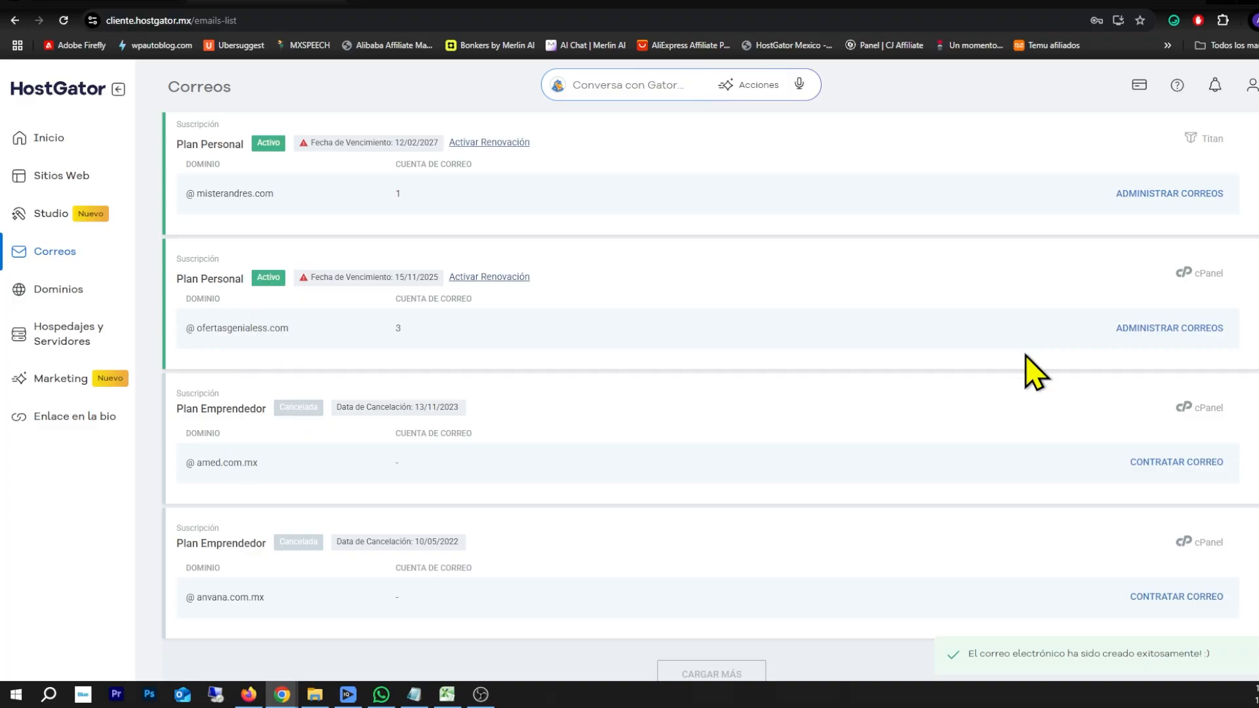
pyautogui.click(1169, 328)
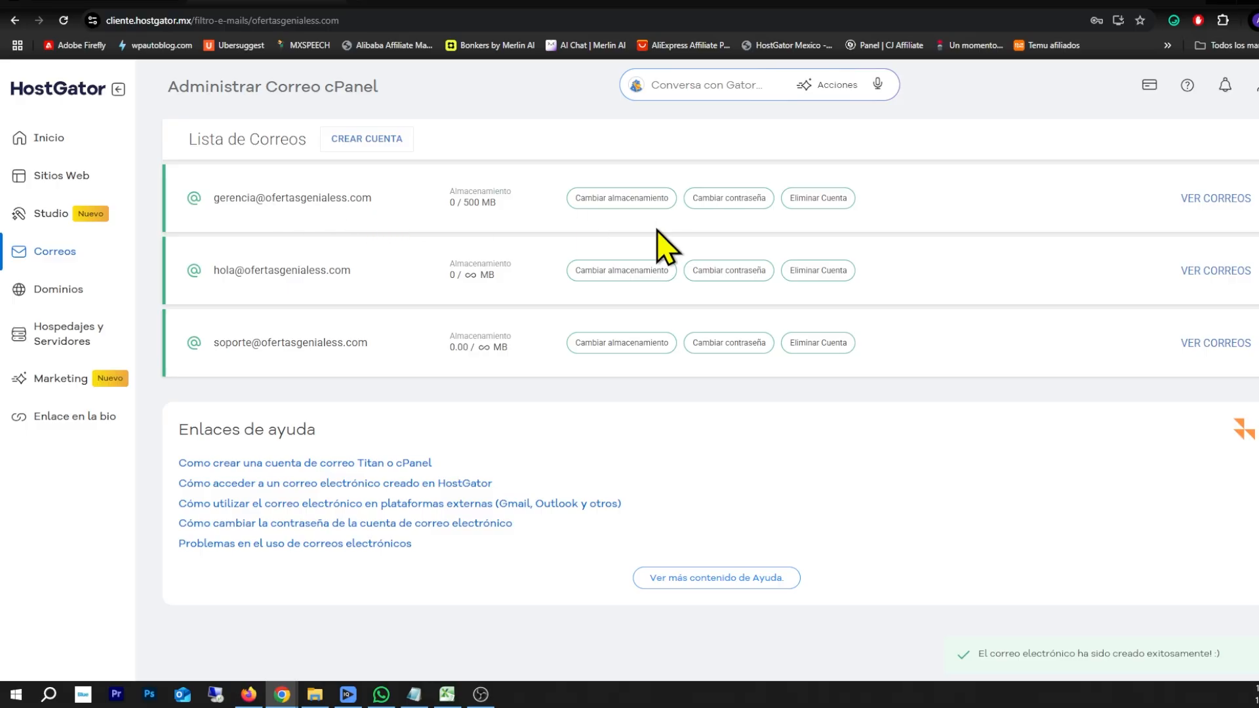
pyautogui.click(724, 198)
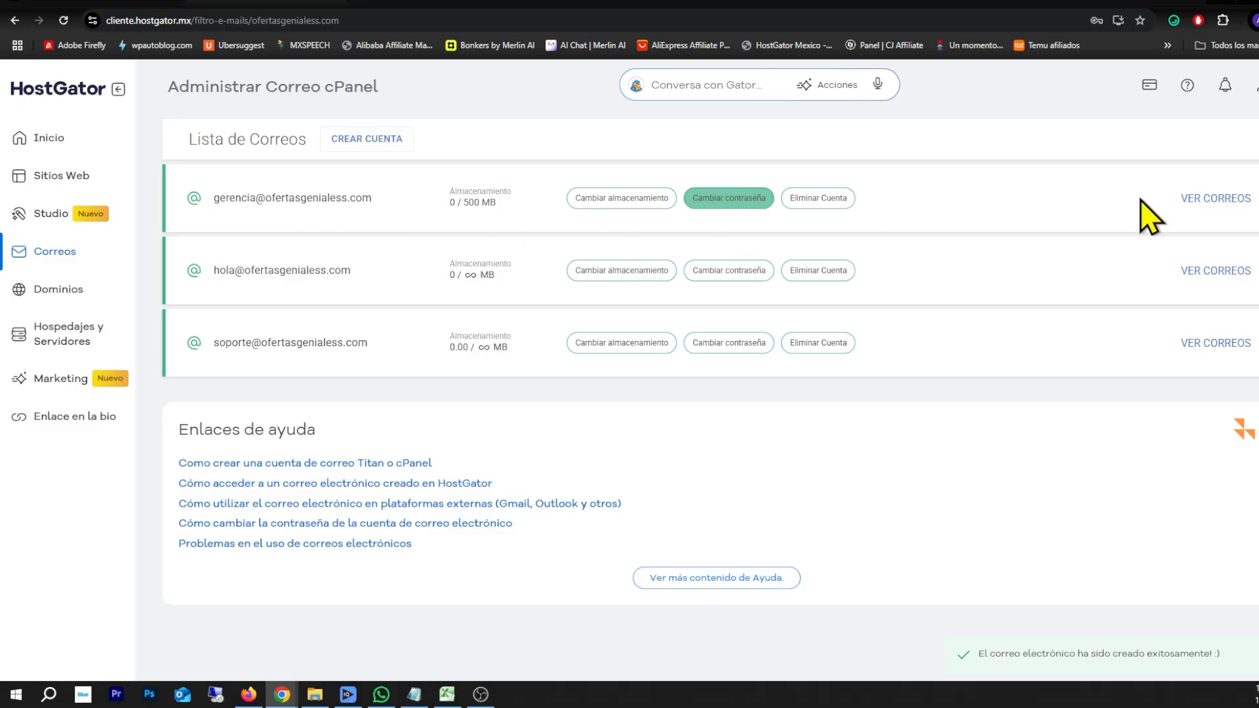
pyautogui.click(1206, 202)
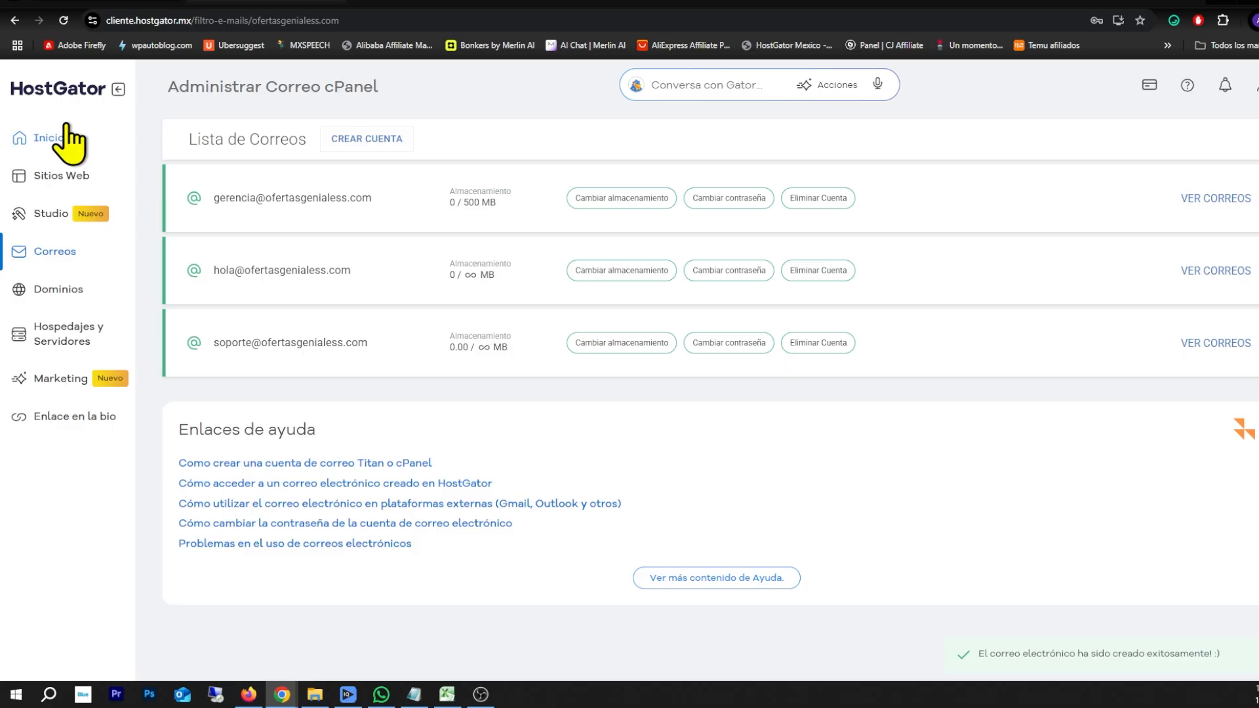
pyautogui.click(53, 300)
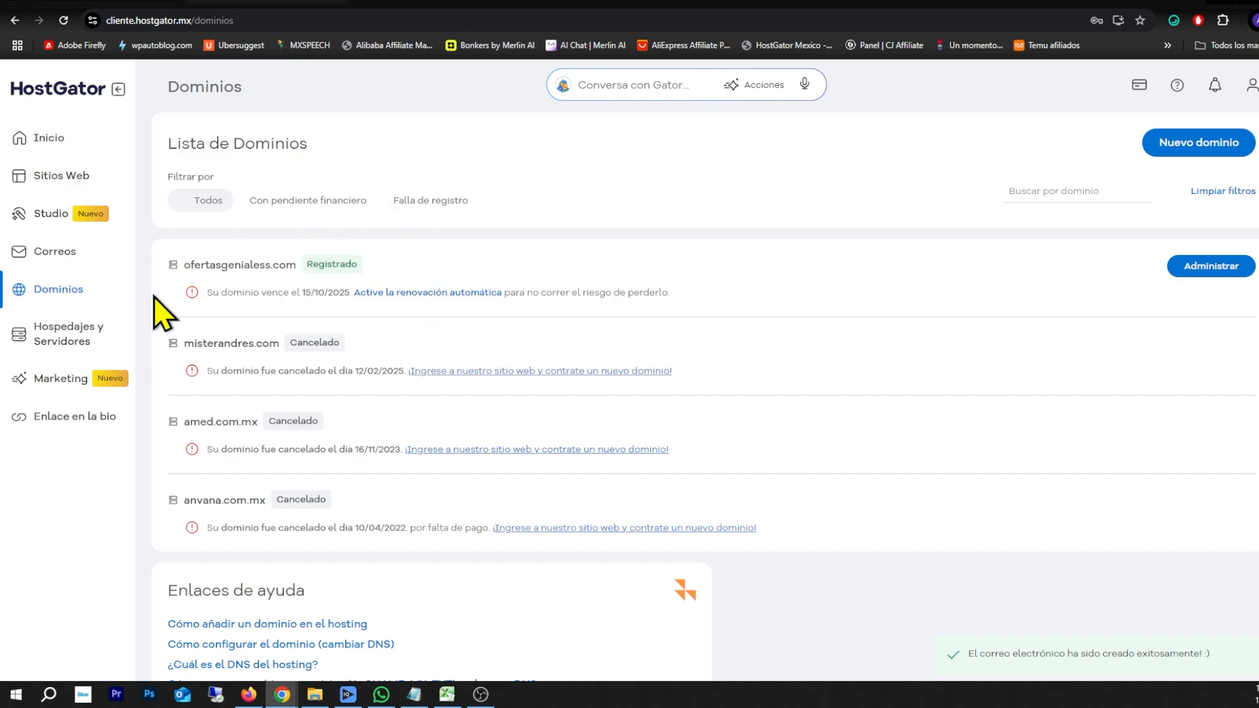
# Open Hospedajes y Servidores to list the three active hosting products
pyautogui.click(66, 335)
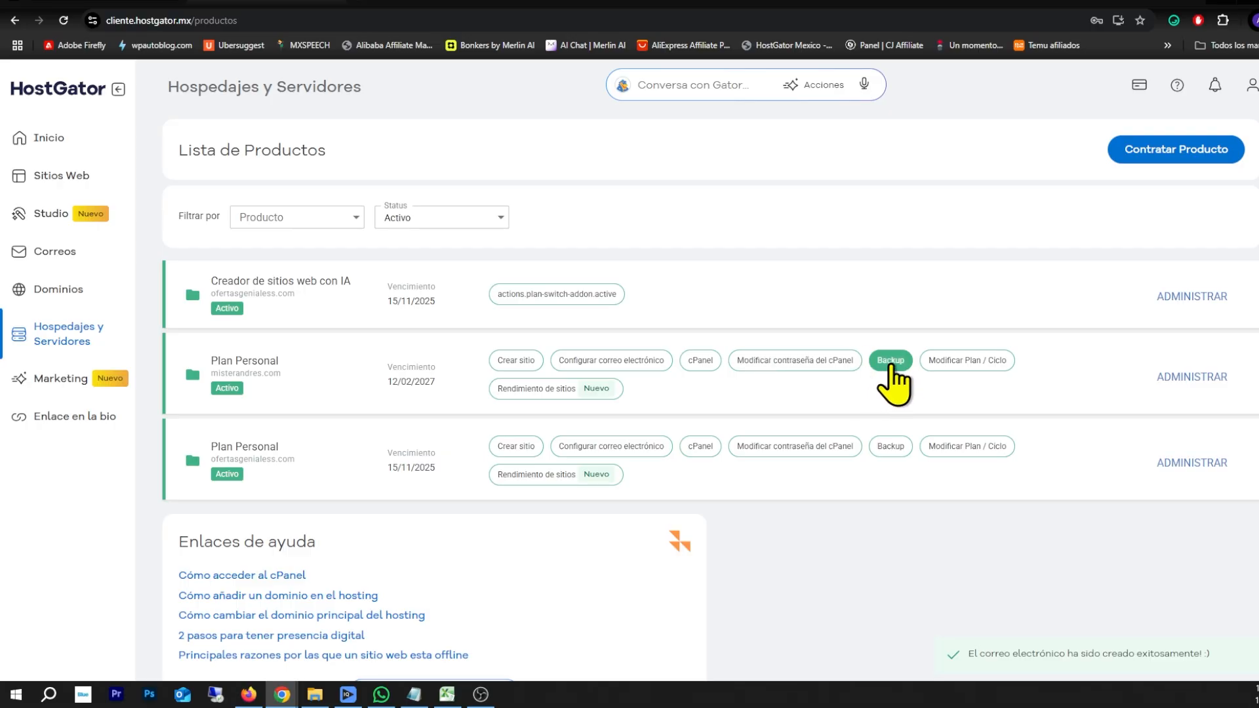
pyautogui.click(893, 366)
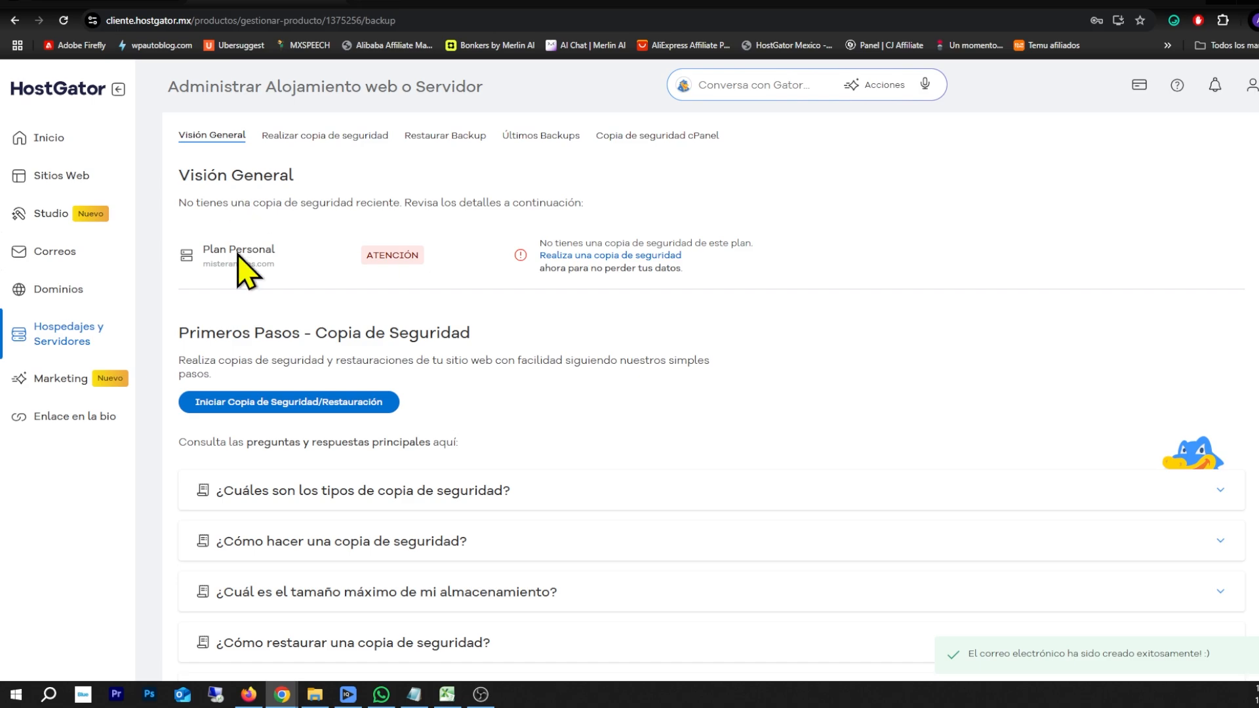
pyautogui.scroll(-2, 452, 213)
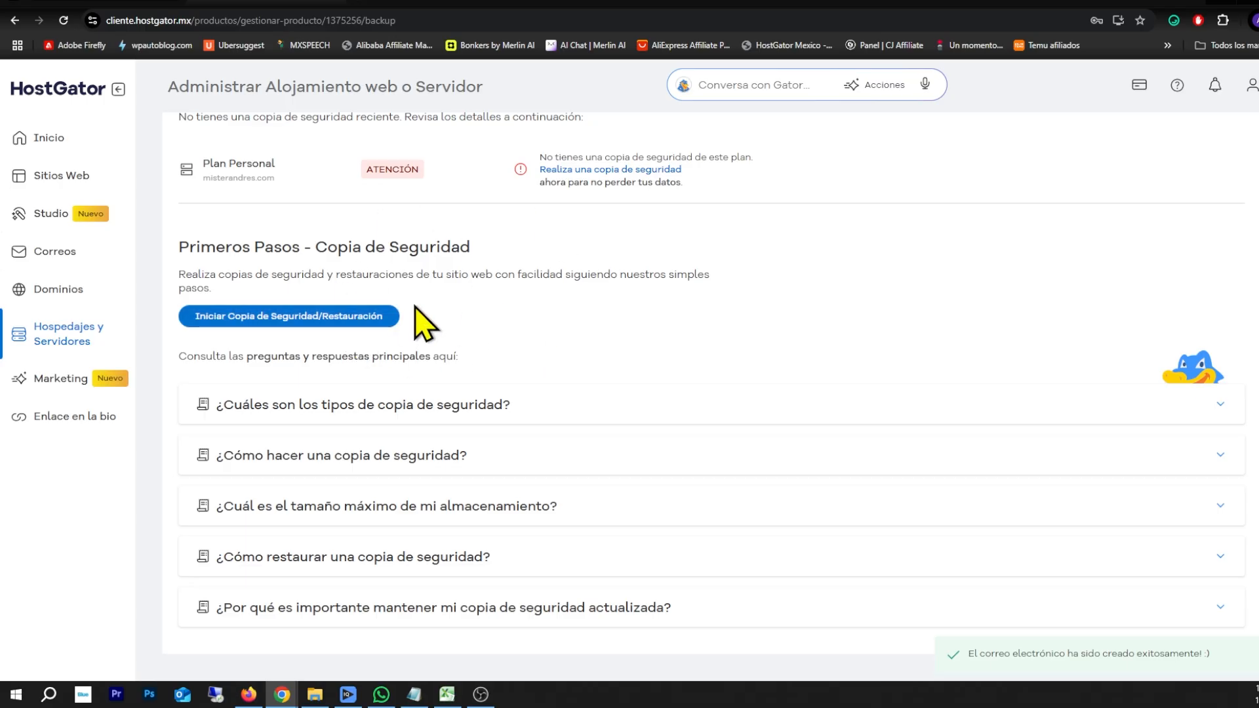
pyautogui.scroll(2, 420, 326)
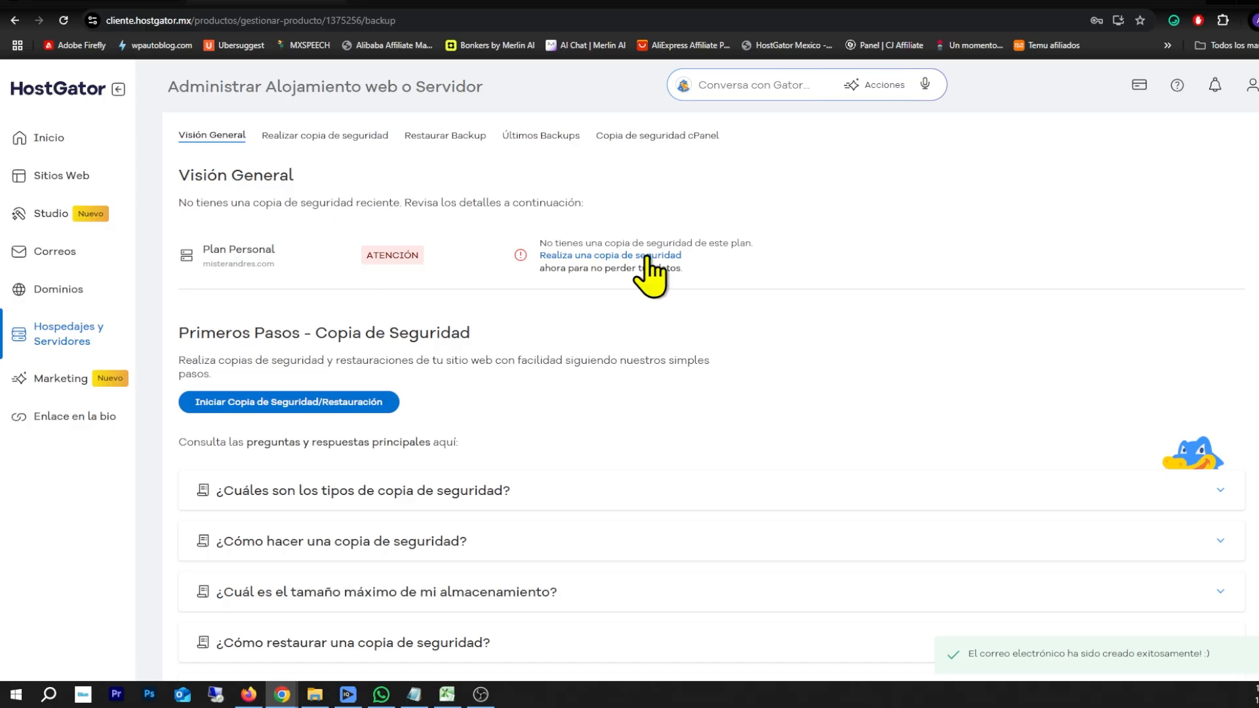
pyautogui.click(49, 334)
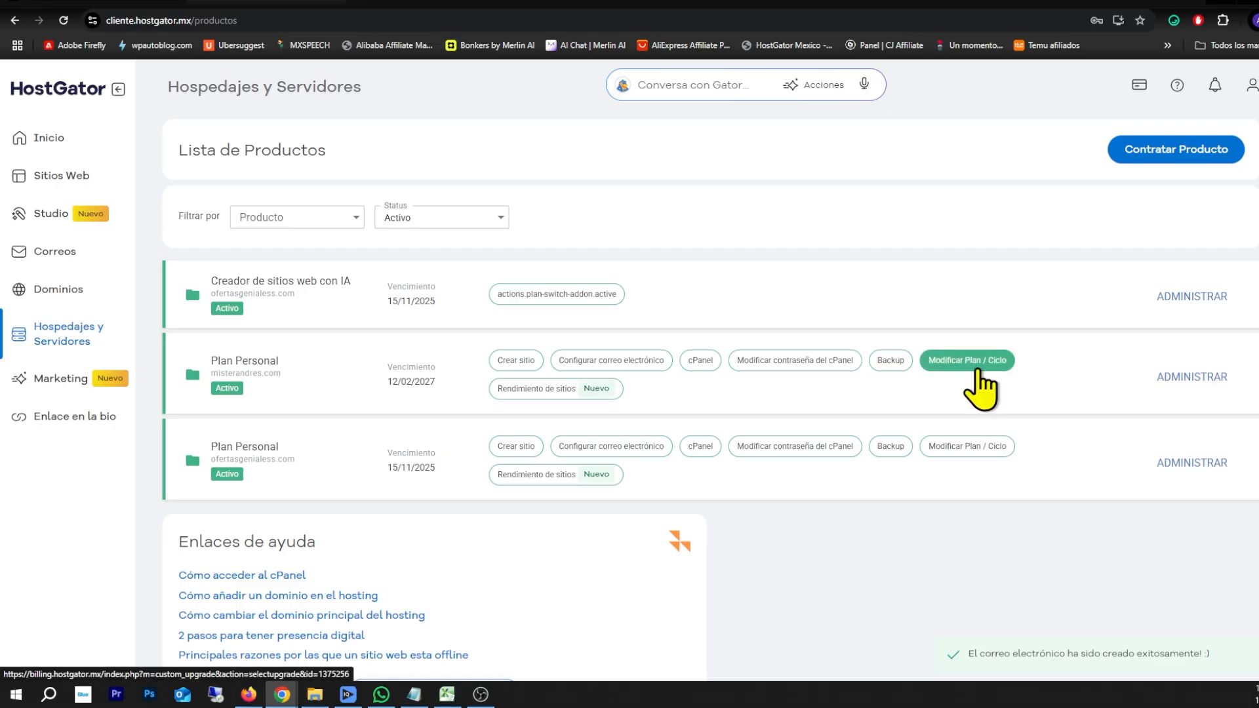
# Open the CDN - Rendimiento del sitio web page for misterandres.com's Plan Personal, showing CDN pending
pyautogui.click(983, 364)
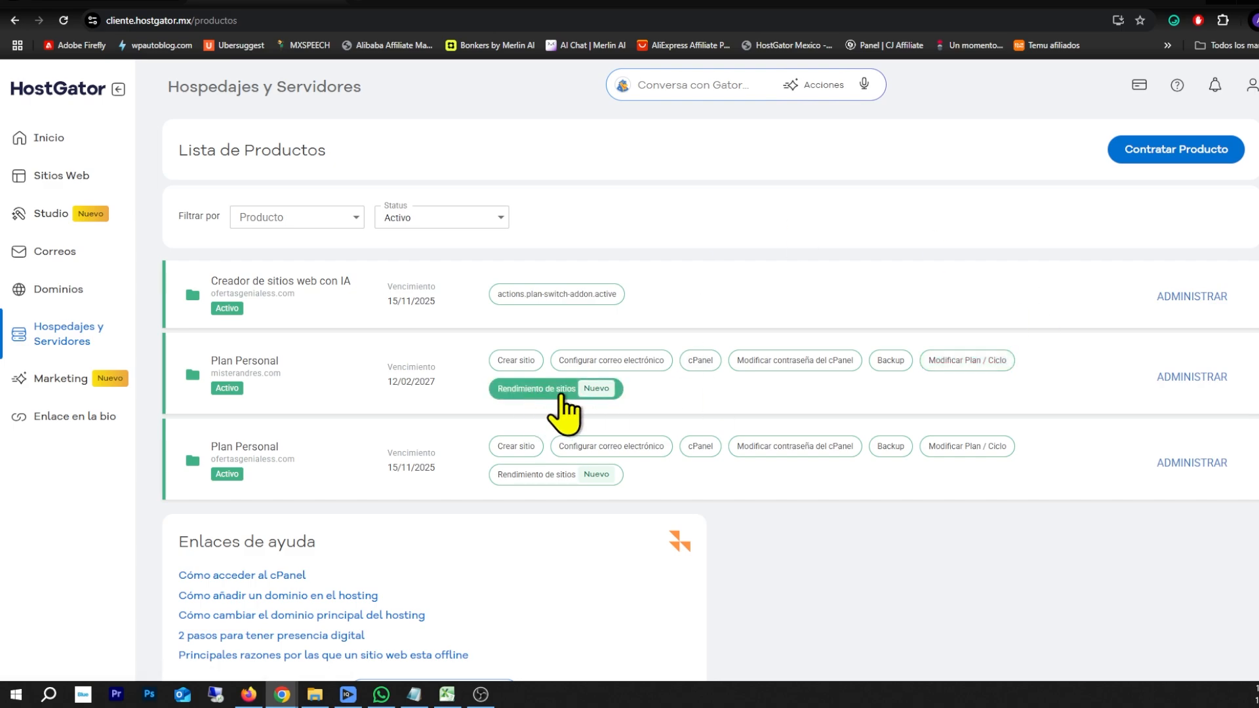
pyautogui.click(536, 396)
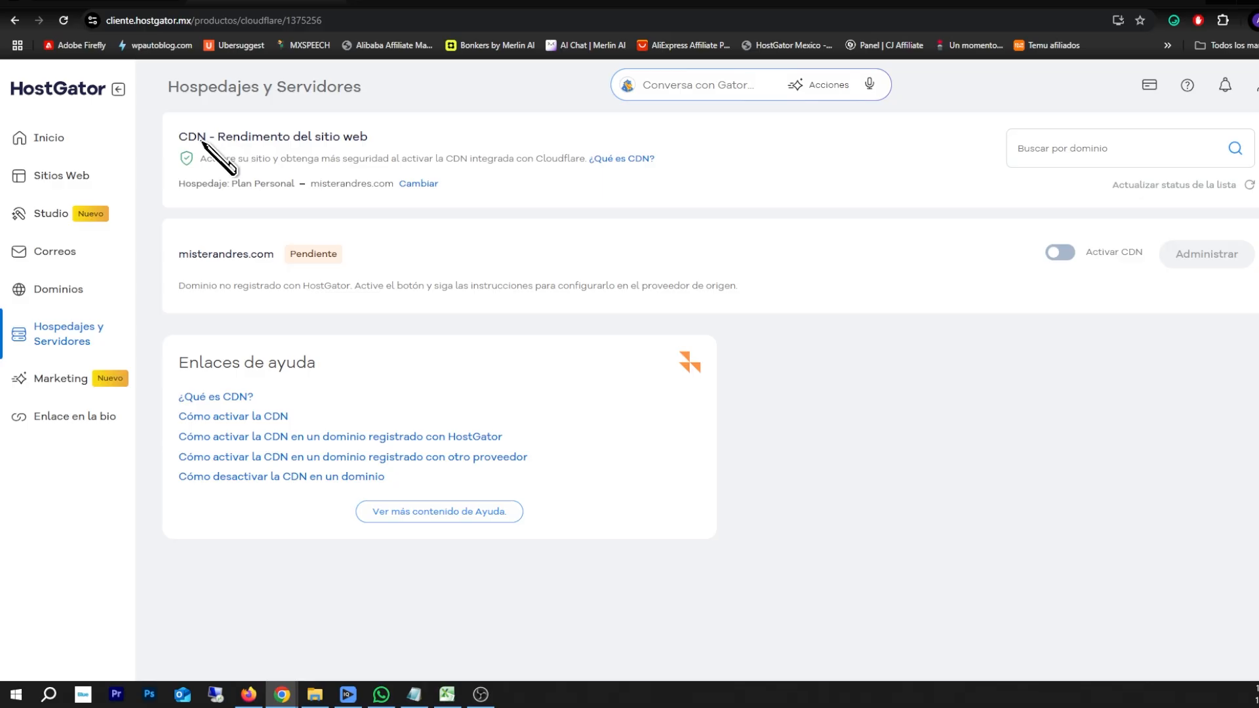
pyautogui.moveTo(197, 137); pyautogui.dragTo(360, 139)
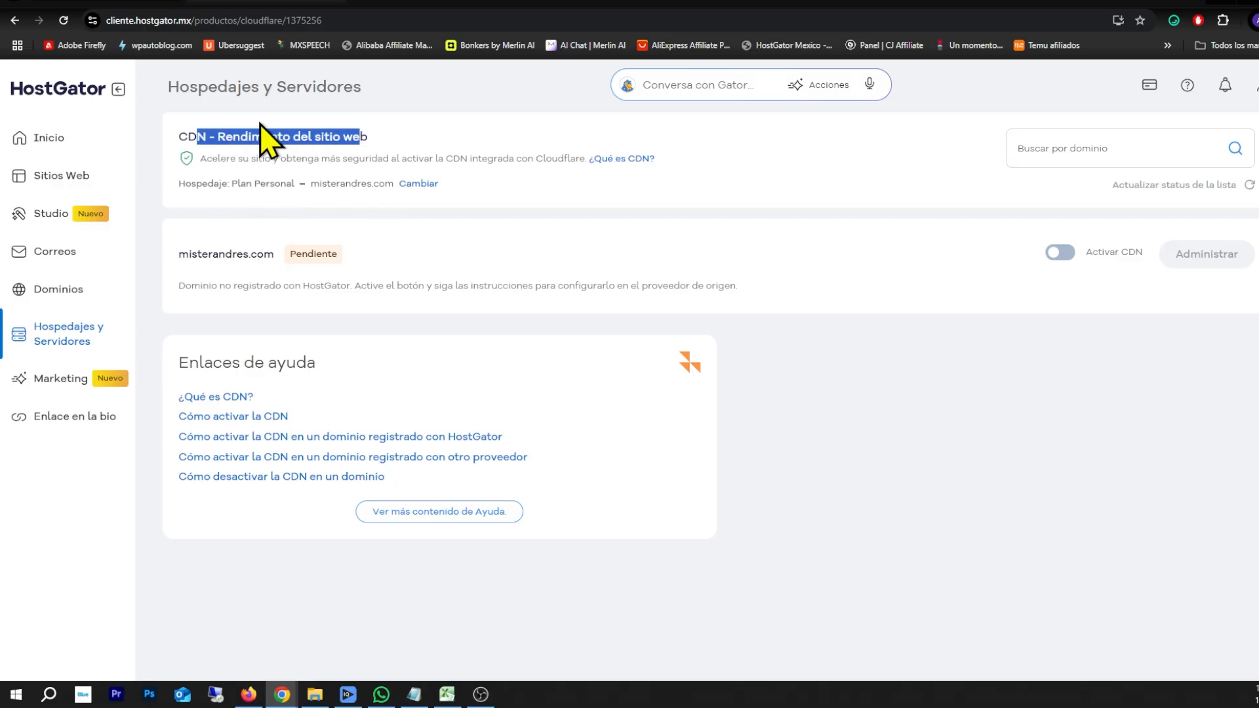
# Open Marketing's Enlace en la bio creator and start entering a custom olink.ai unique link
pyautogui.click(54, 379)
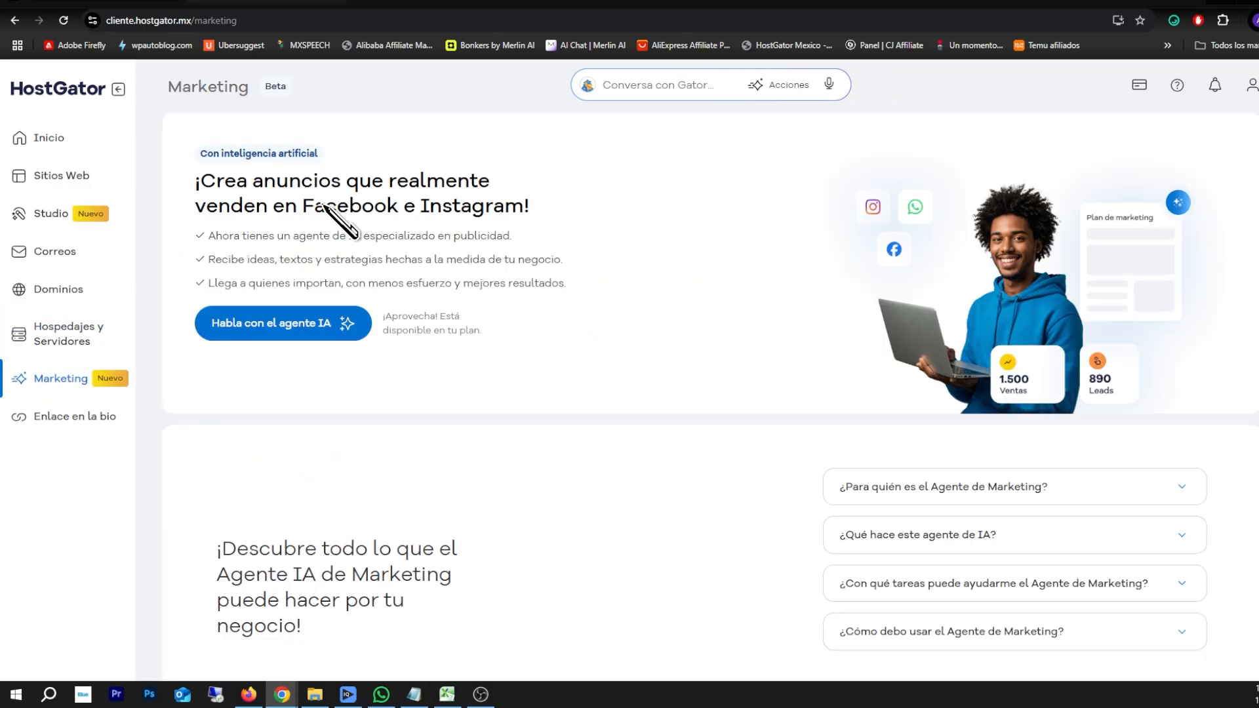
pyautogui.click(74, 419)
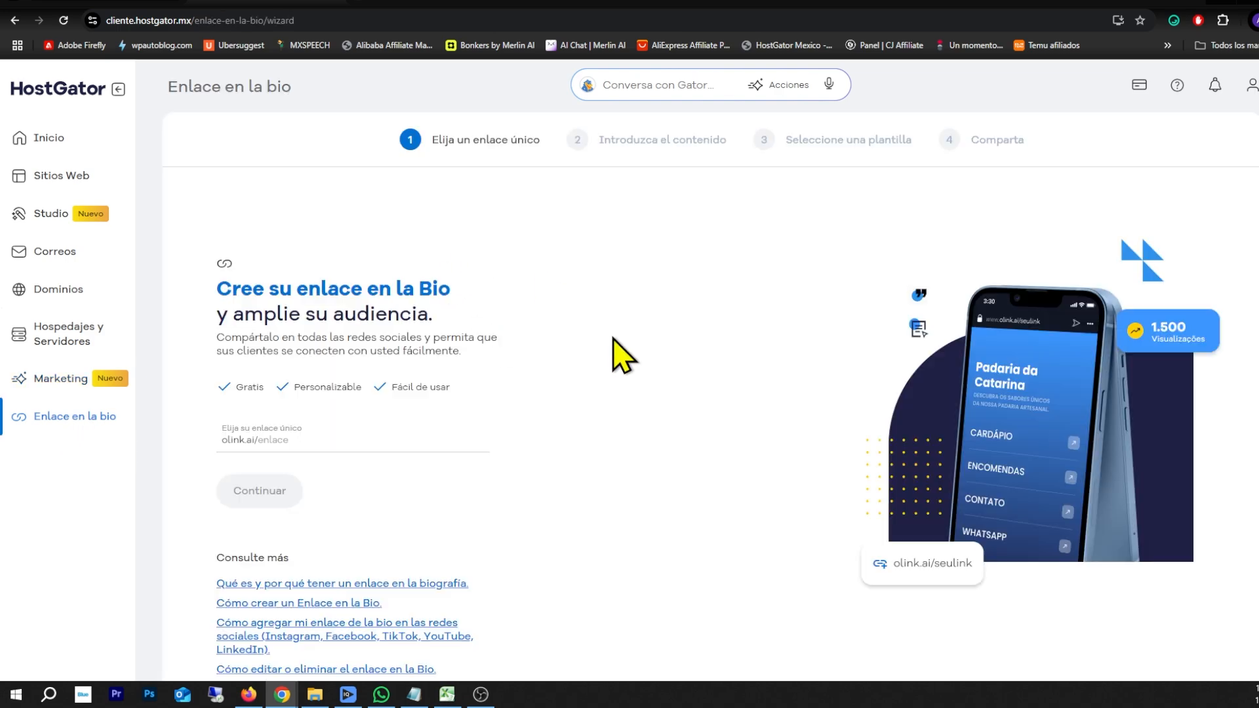
pyautogui.scroll(-1, 612, 354)
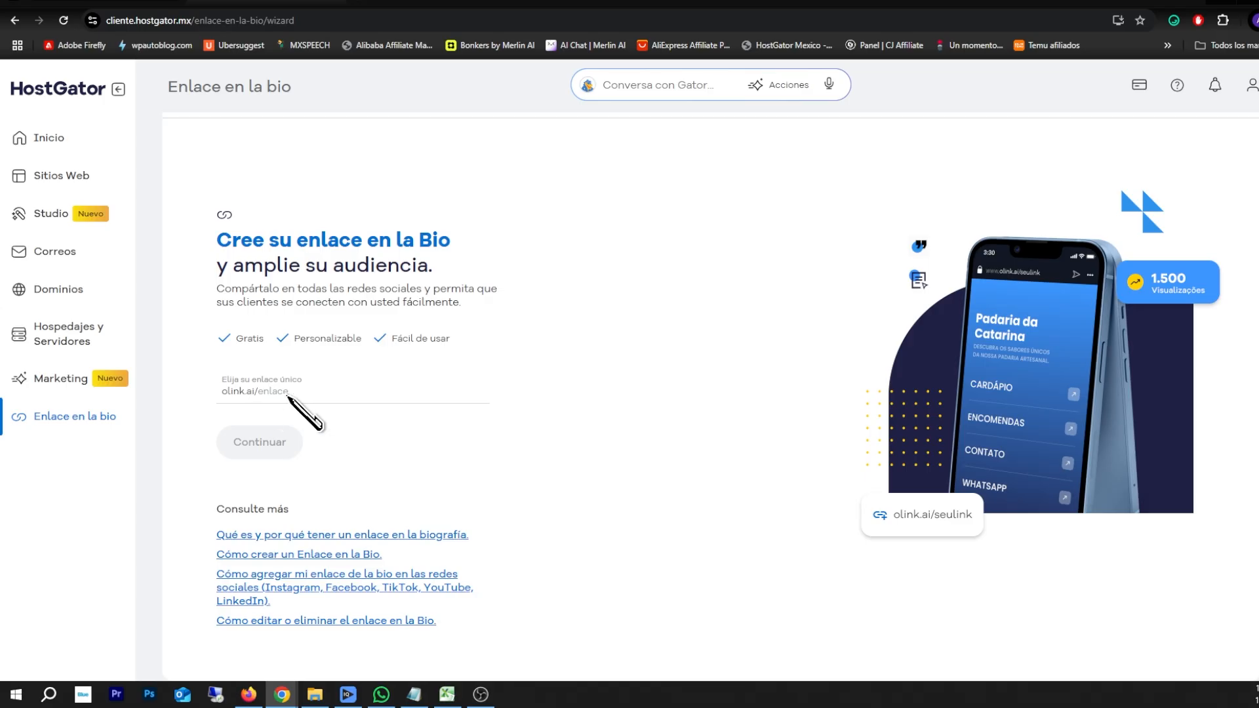
pyautogui.click(288, 395)
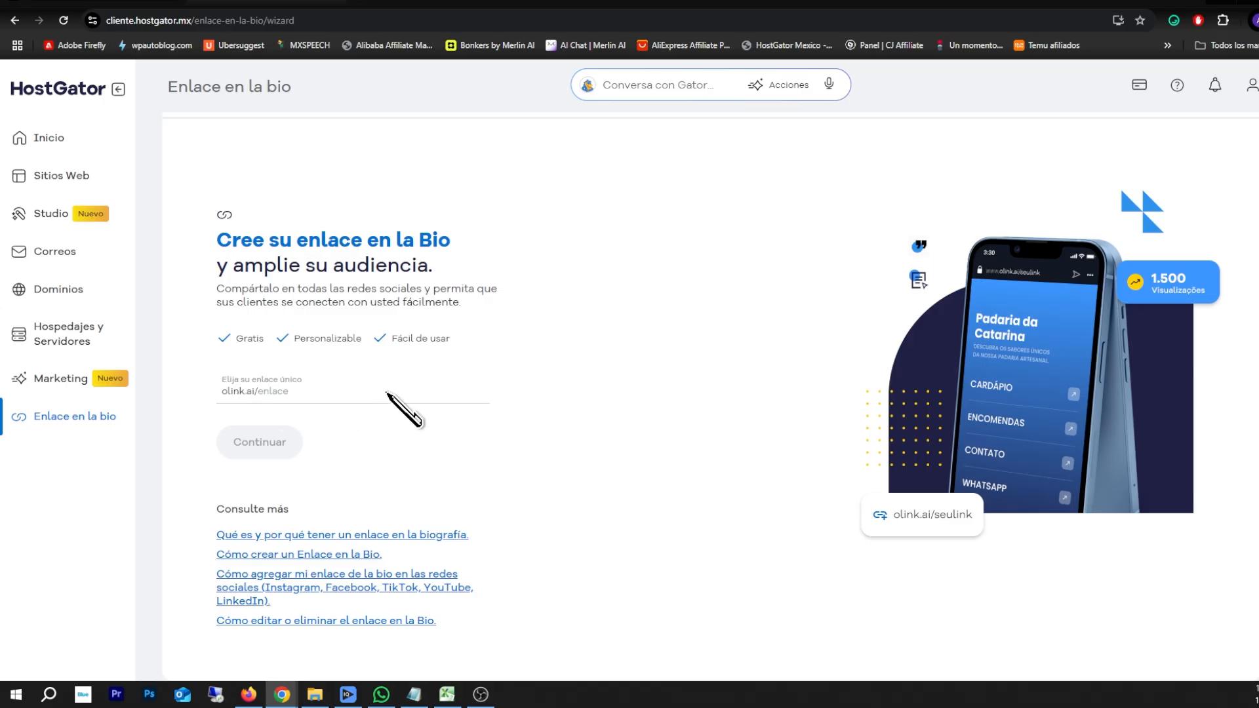
# Submit the chosen unique link for the page and continue to the Contenido step
pyautogui.write('andres')
pyautogui.press('Return')
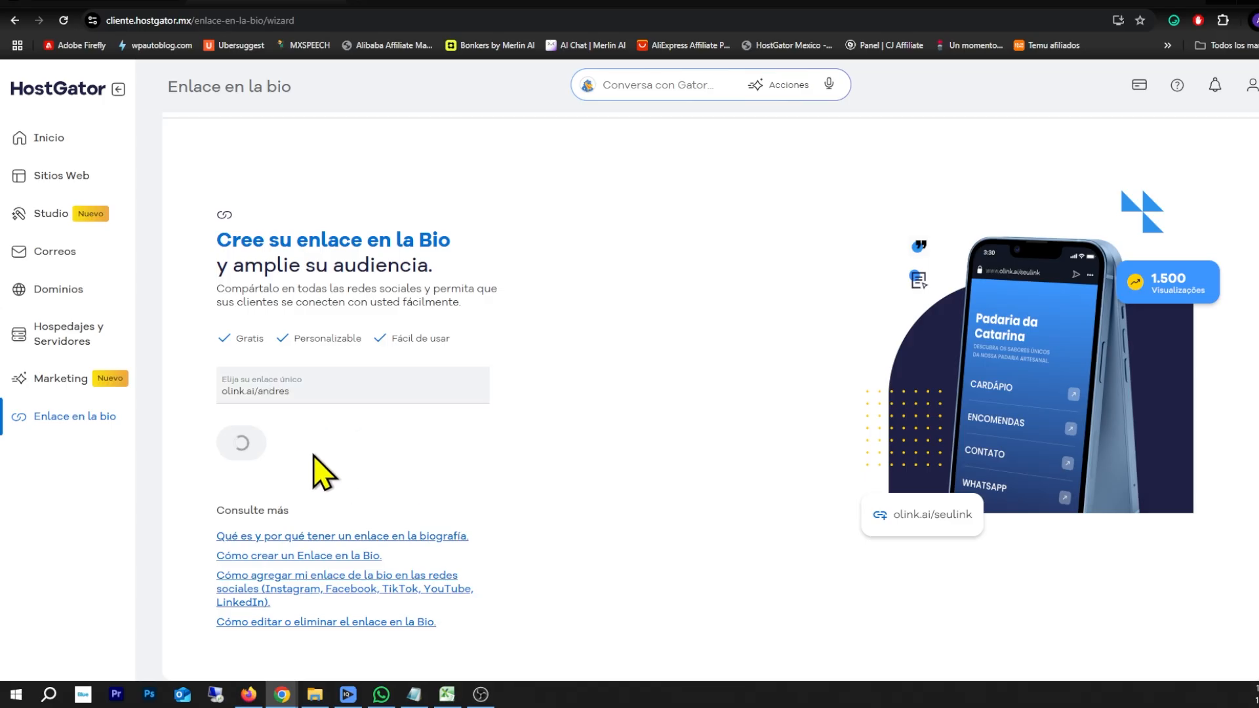
pyautogui.click(259, 449)
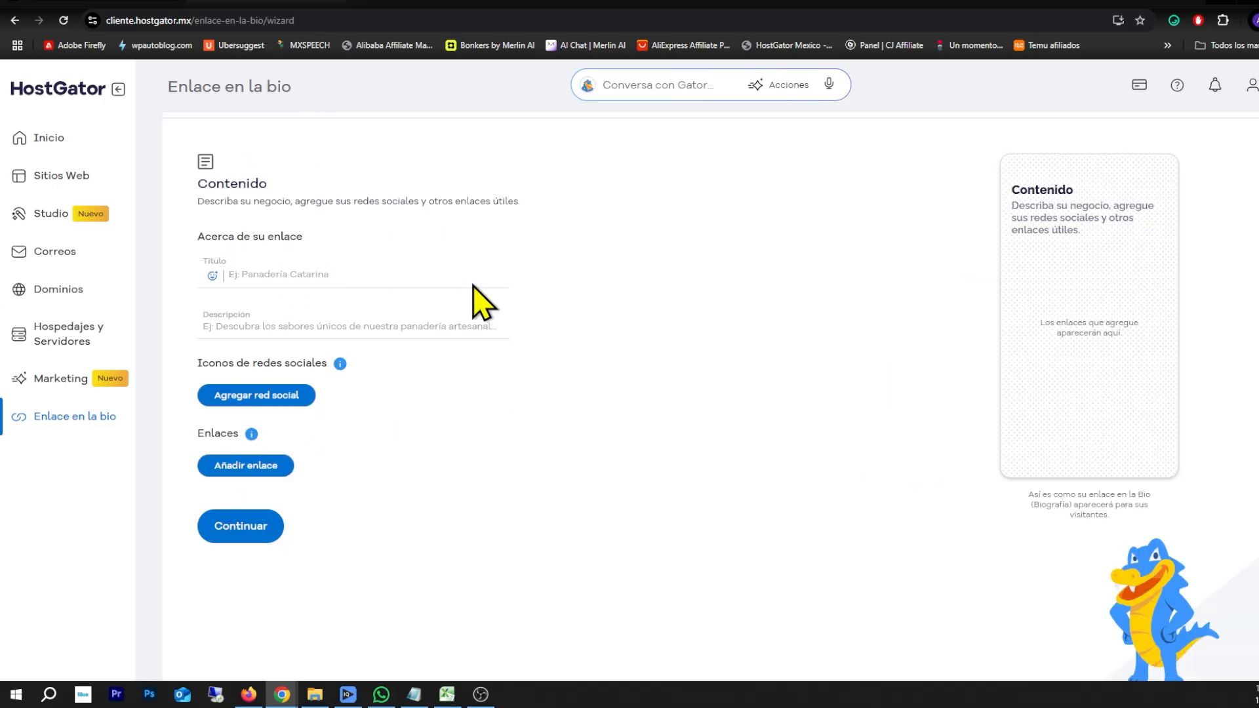
# Title the page PRODUCTOS, describe it as ESTOS SON MIS PRODUCTOS, and add a Facebook icon
pyautogui.write('PRODUCTOS')
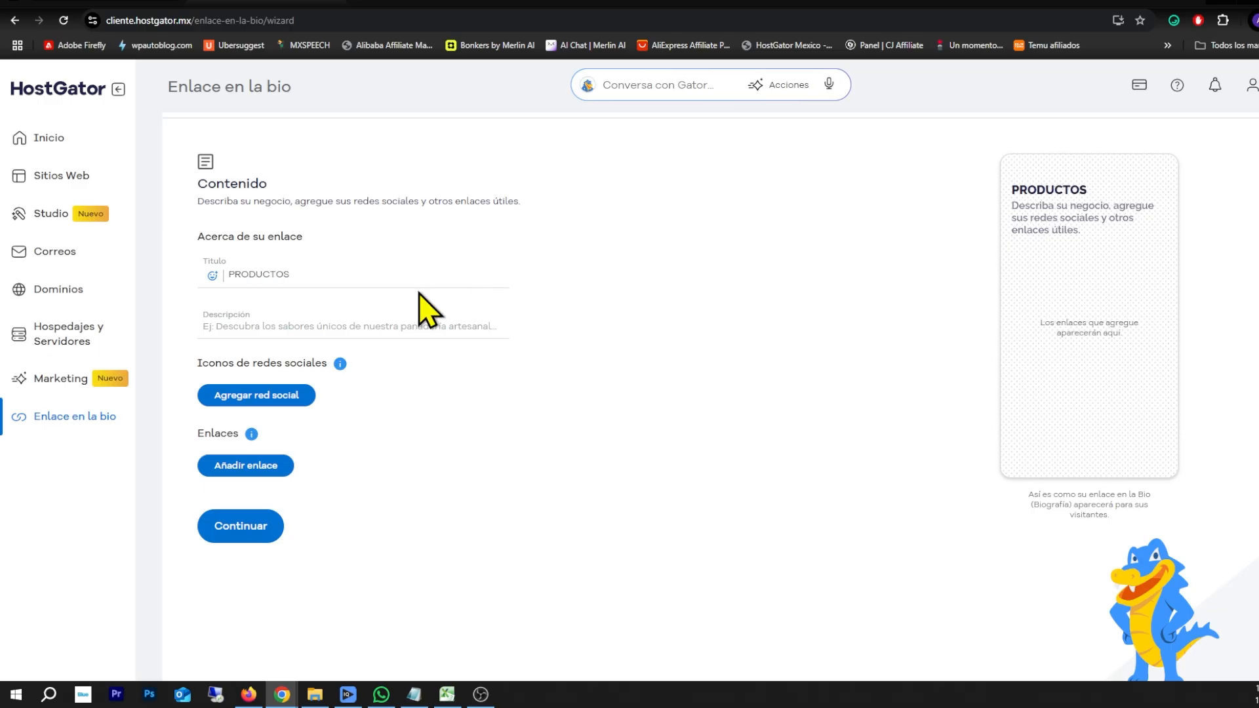
pyautogui.click(282, 327)
pyautogui.write('ESTOS SON ')
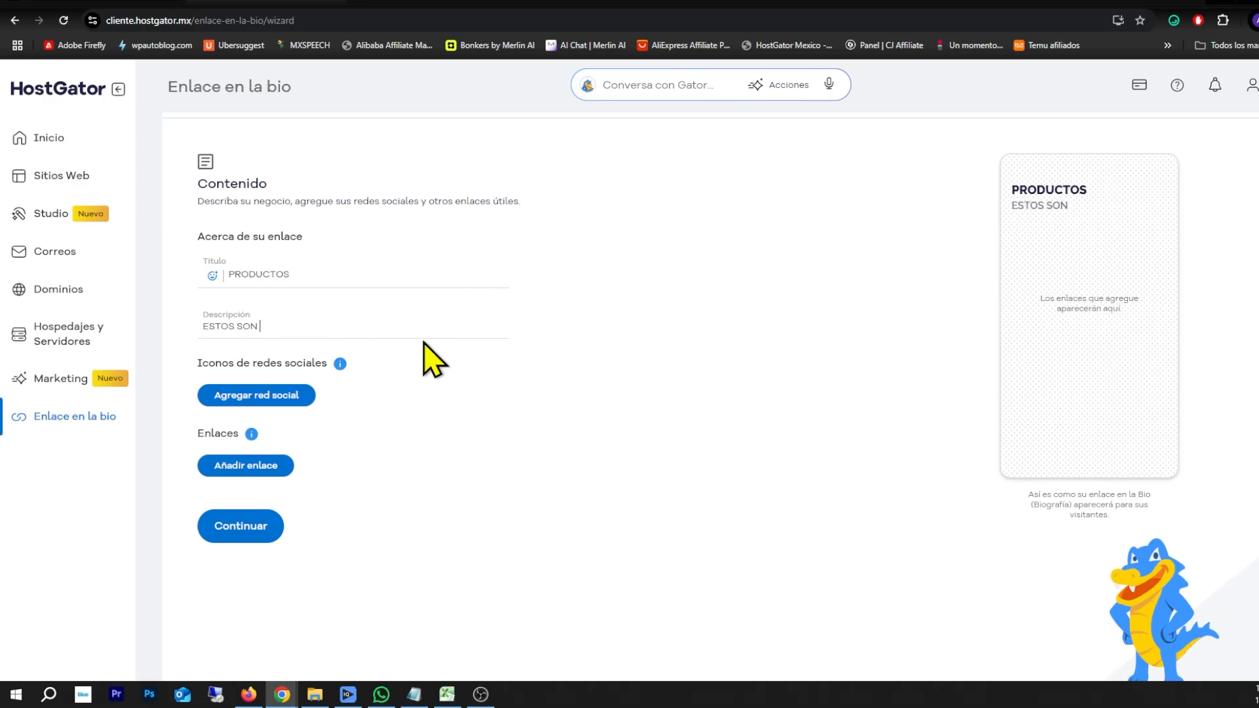
pyautogui.write('MIS PRODUCTOS')
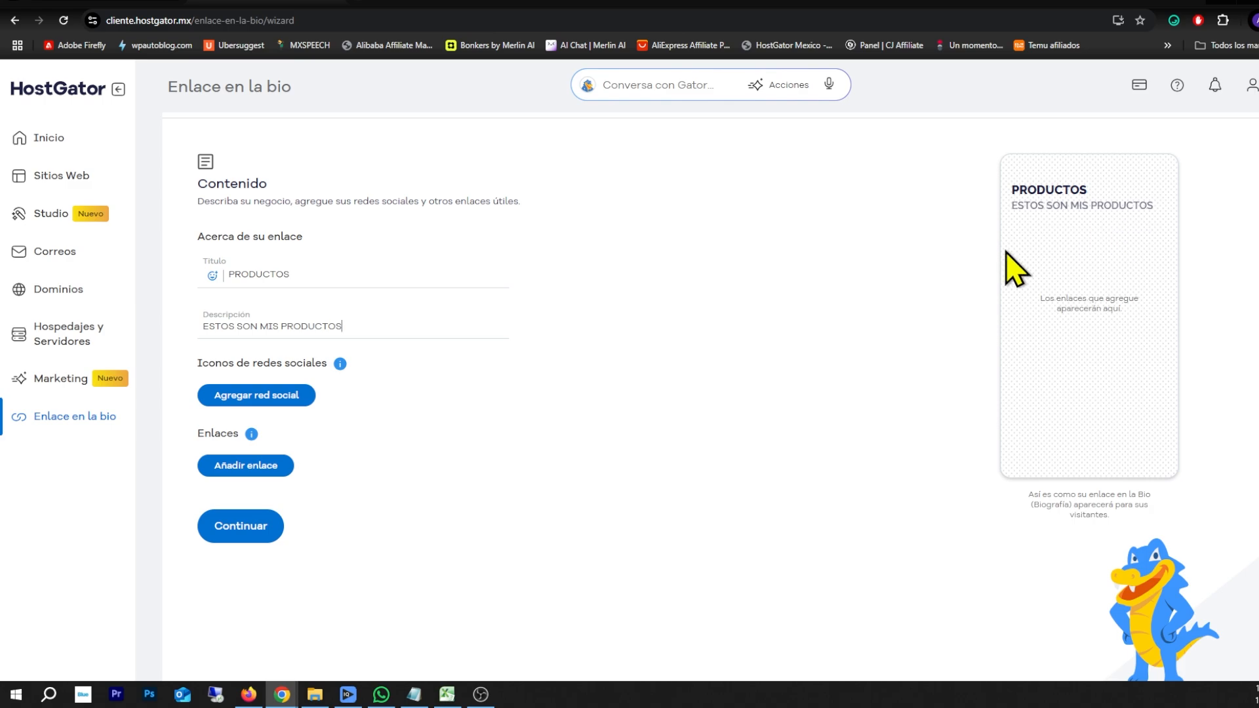
pyautogui.click(269, 396)
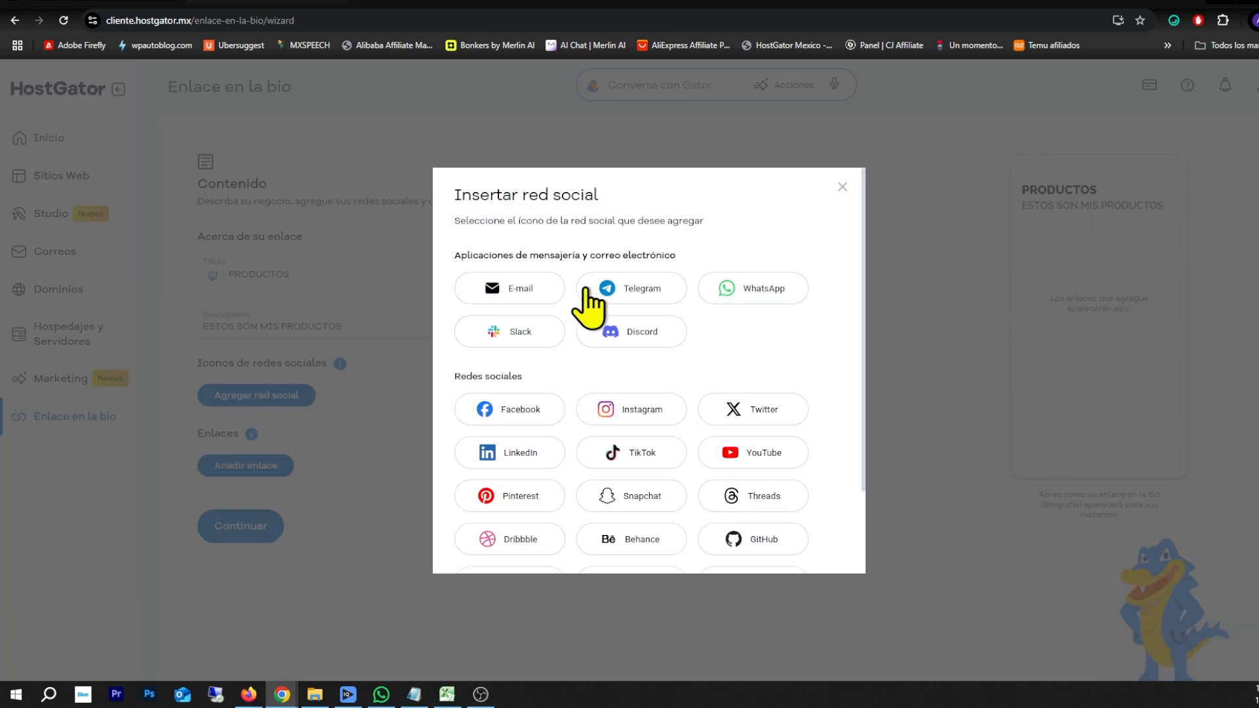
pyautogui.click(488, 419)
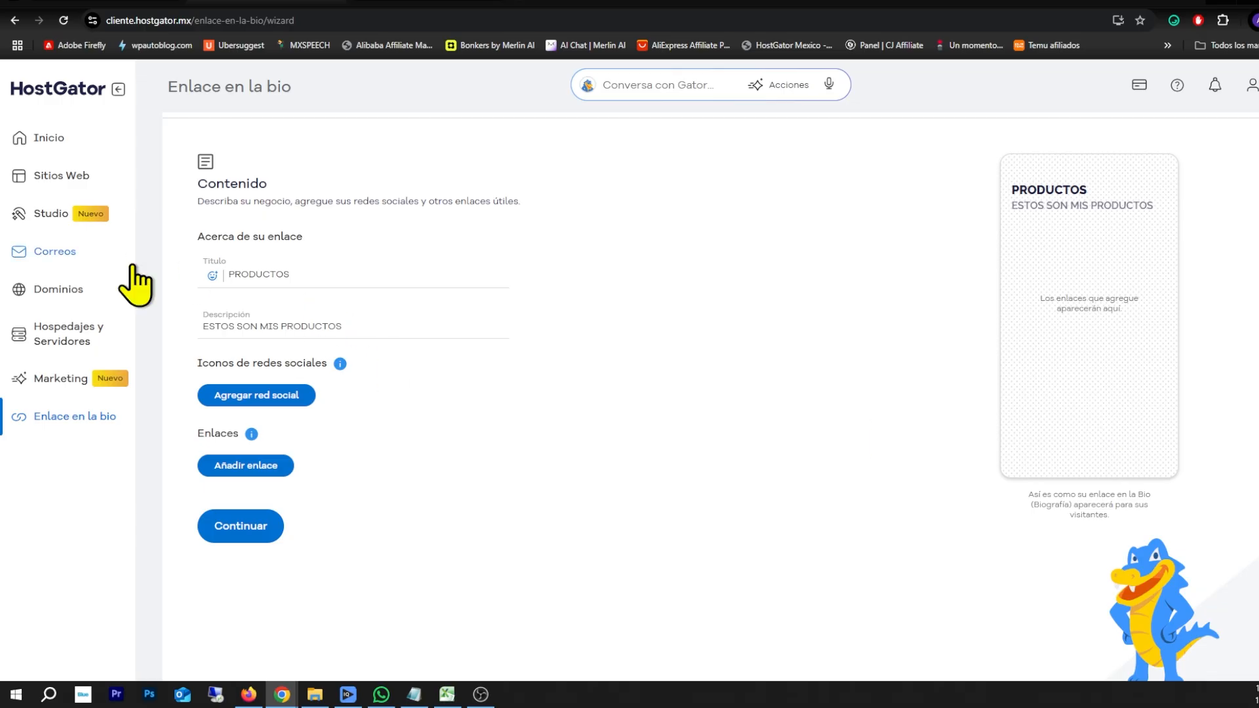
# Go back to the Inicio dashboard from the sidebar
pyautogui.click(43, 138)
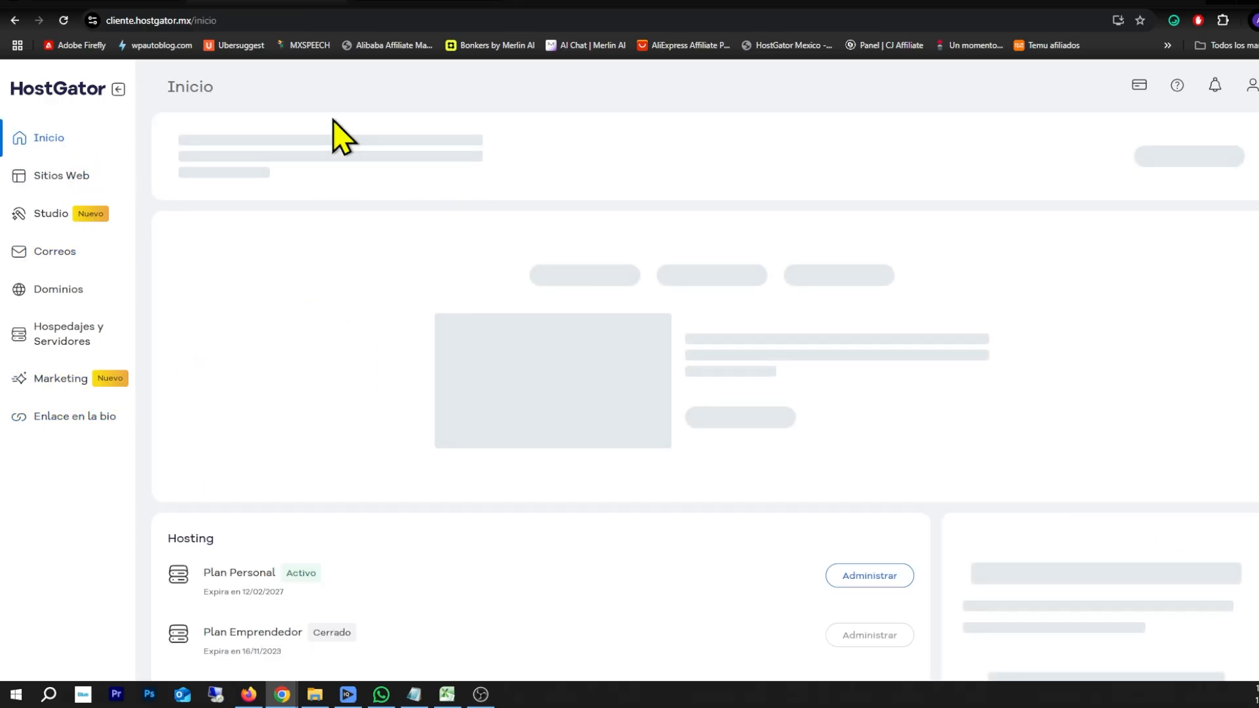